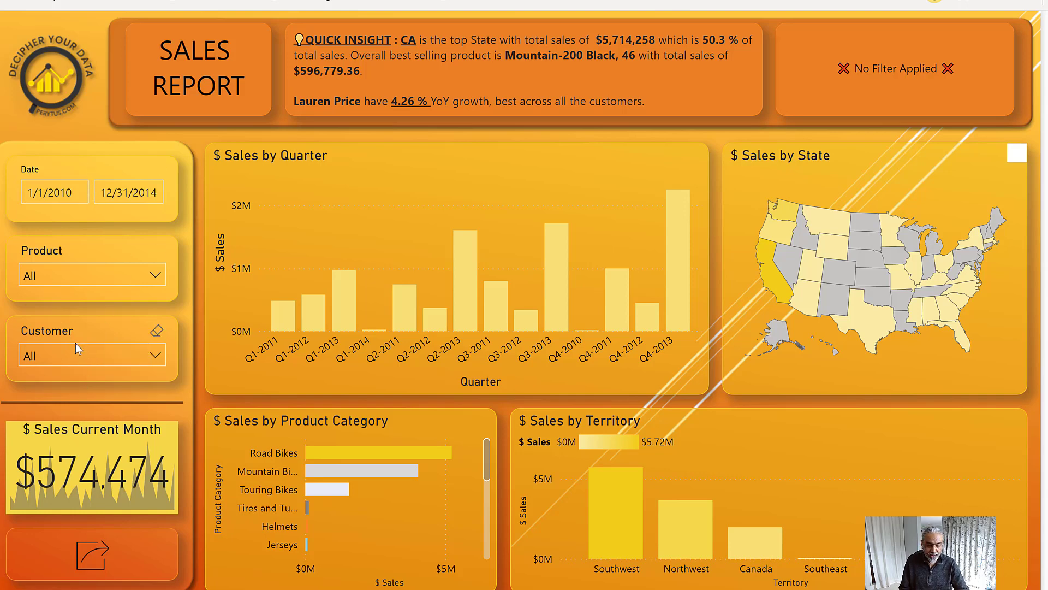
Filter the sales report to the first five customers listed in the Customer slicer
left_click(74, 356)
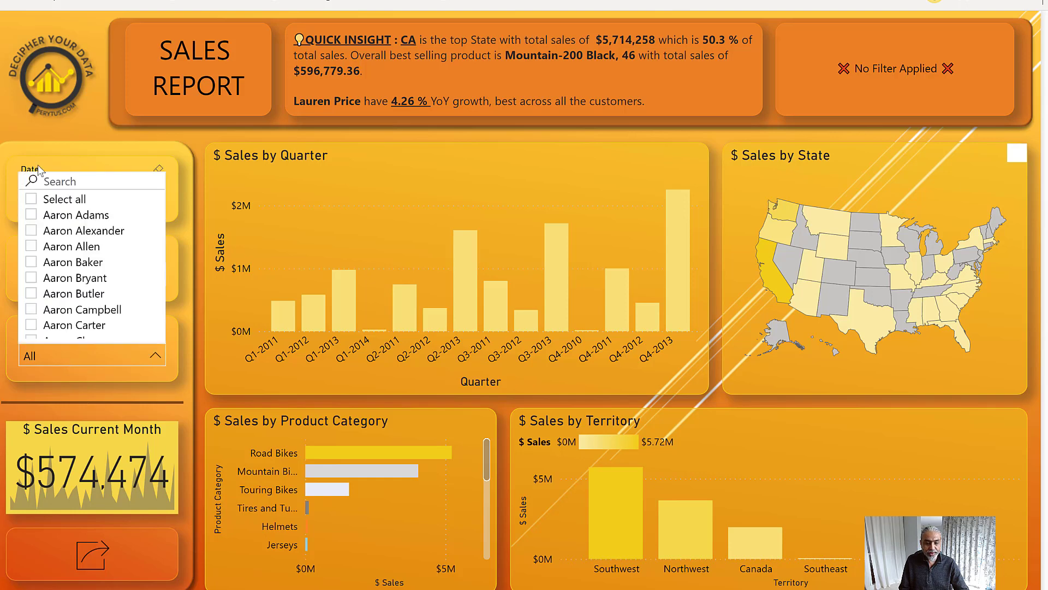
left_click(71, 156)
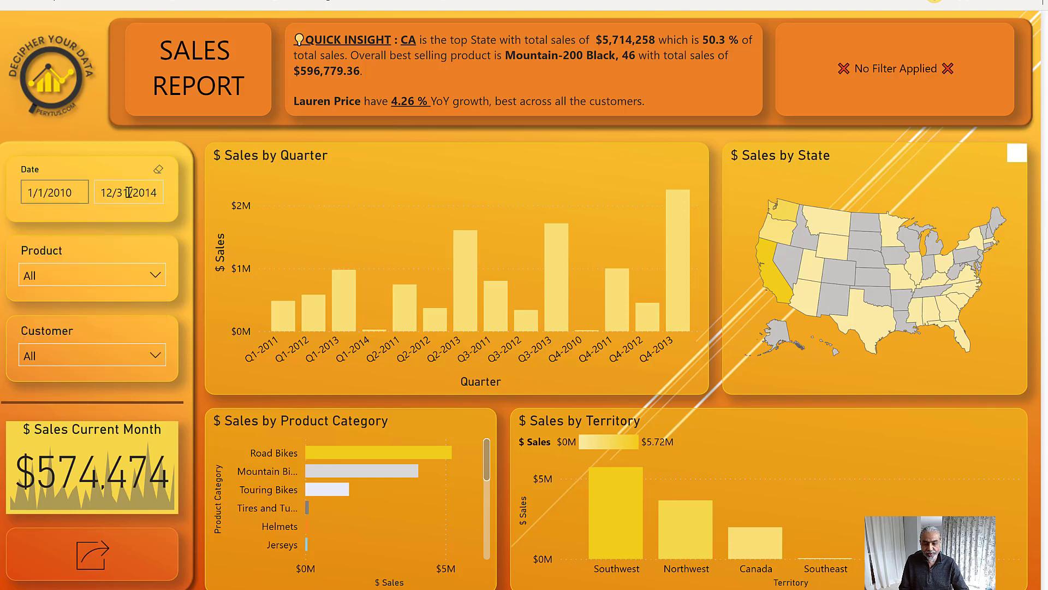
left_click(113, 357)
left_click(54, 216)
left_click(59, 232)
left_click(60, 247)
left_click(60, 262)
left_click(61, 278)
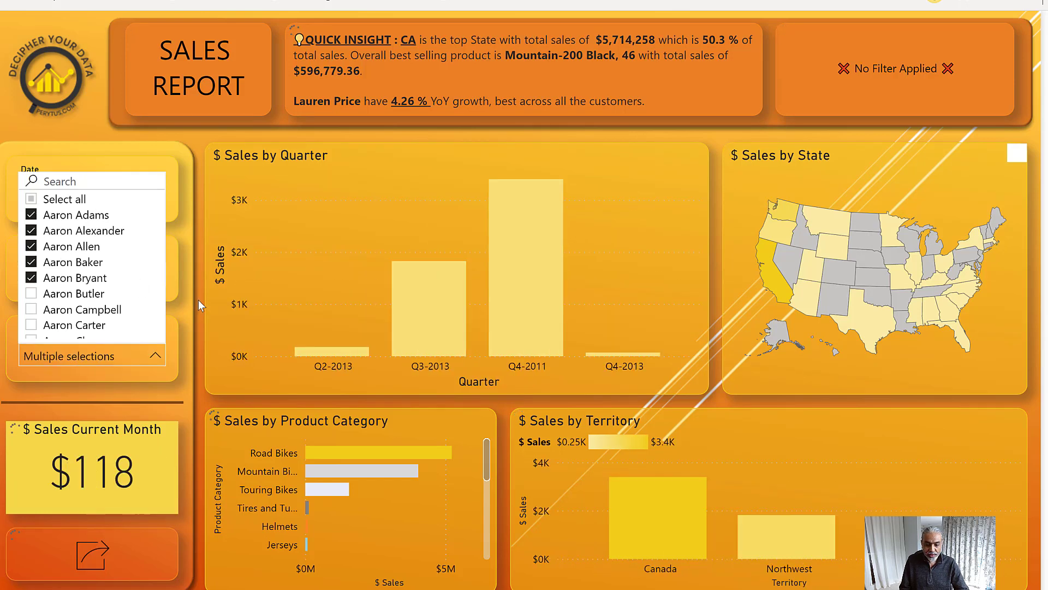
left_click(198, 300)
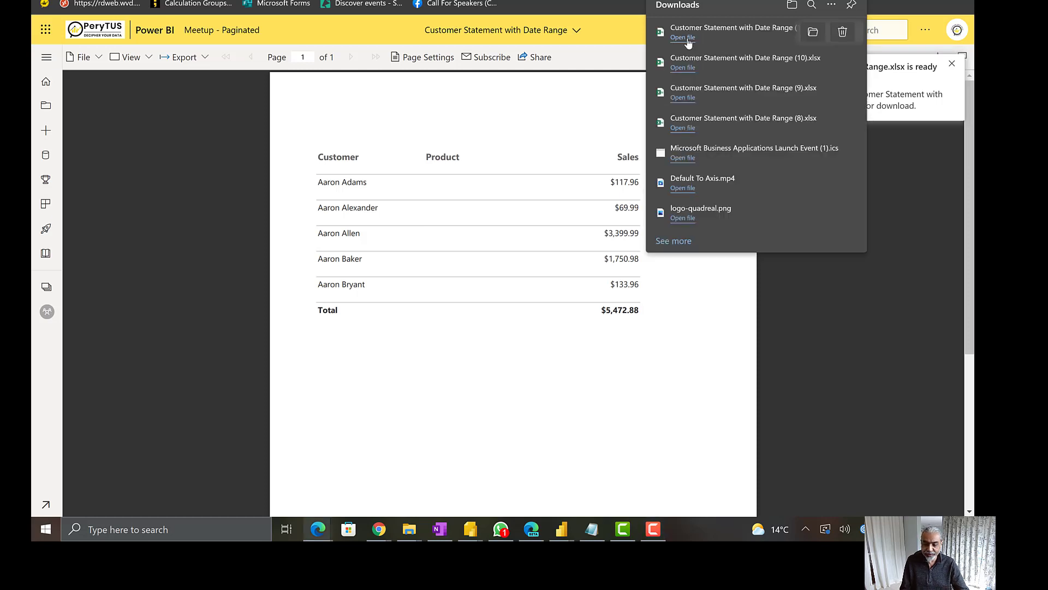
Open the newest Customer Statement with Date Range export in Excel and inspect the product rows grouped under its customers
left_click(683, 38)
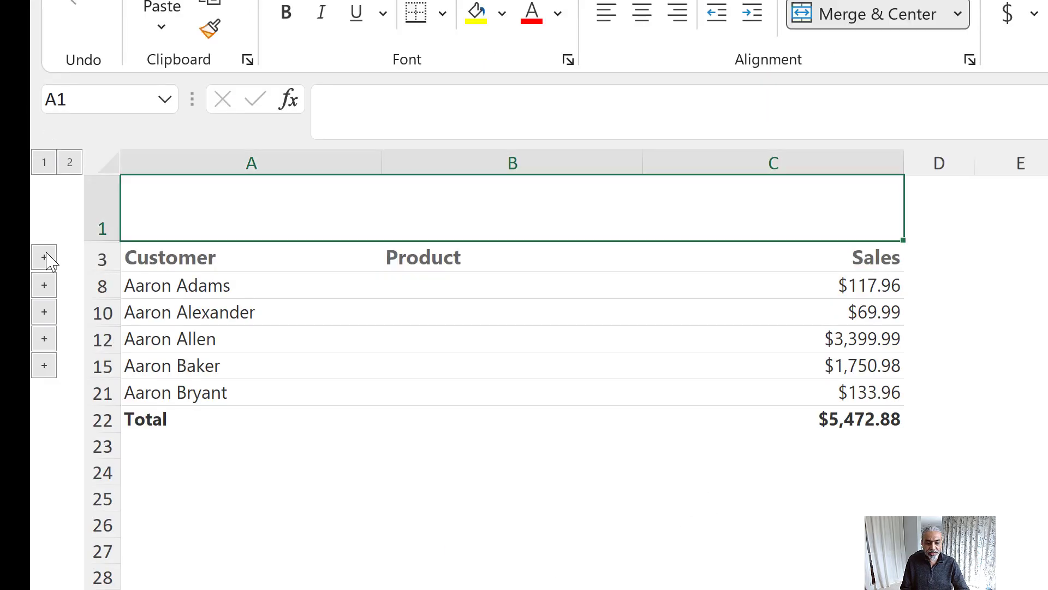
left_click(45, 258)
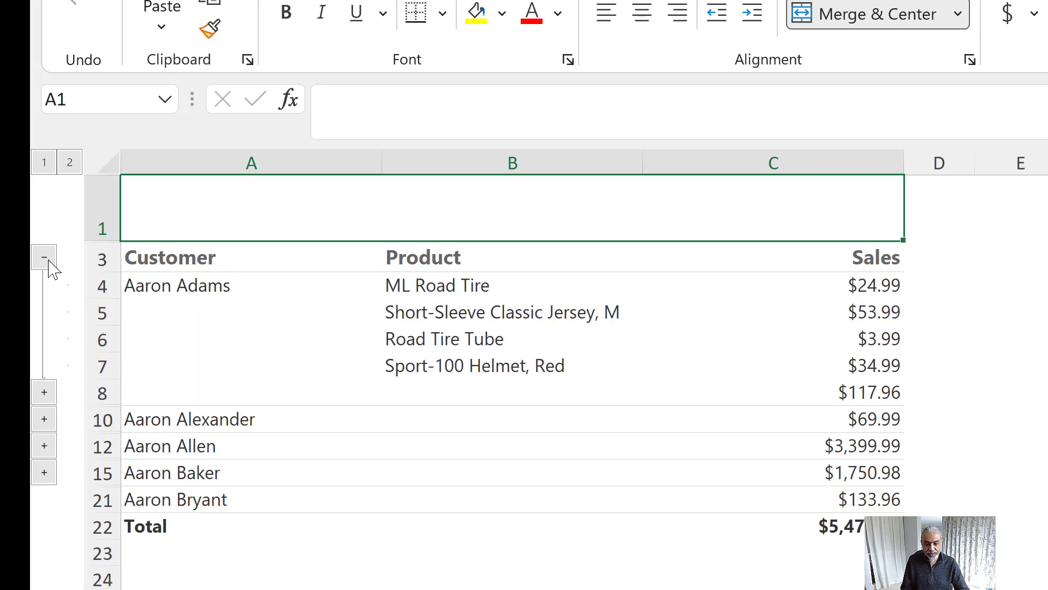
left_click(43, 371)
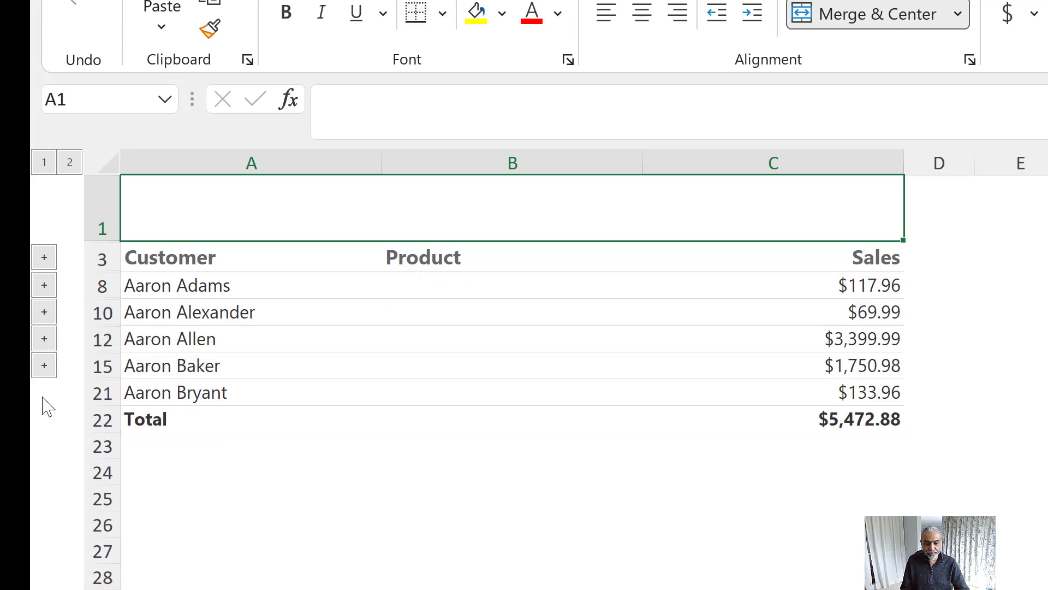
left_click(44, 366)
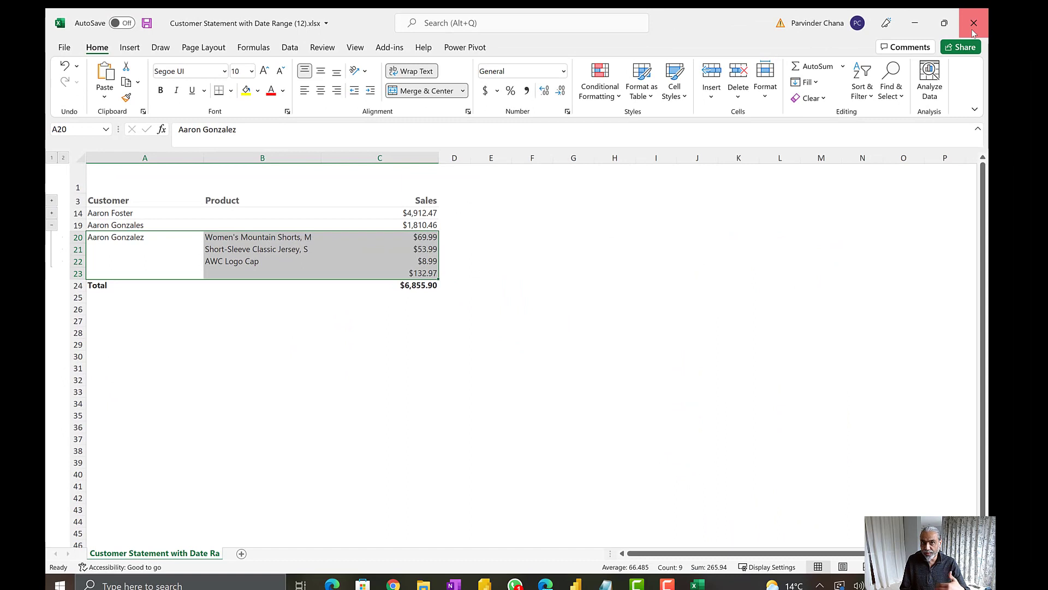
Close the Customer Statement with Date Range (12) workbook without saving and dismiss the browser's downloads list
left_click(974, 23)
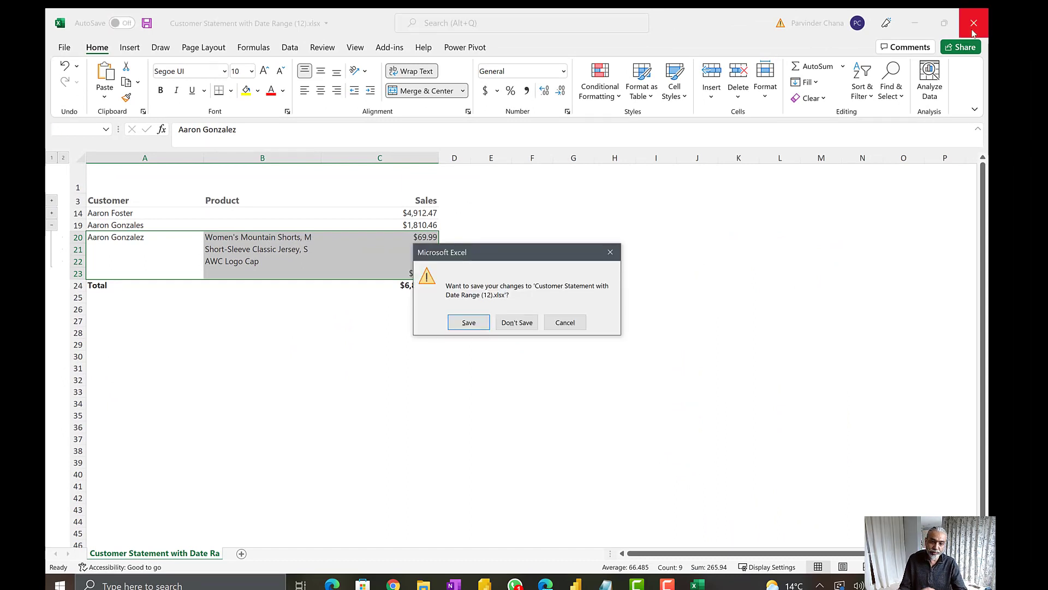
left_click(528, 326)
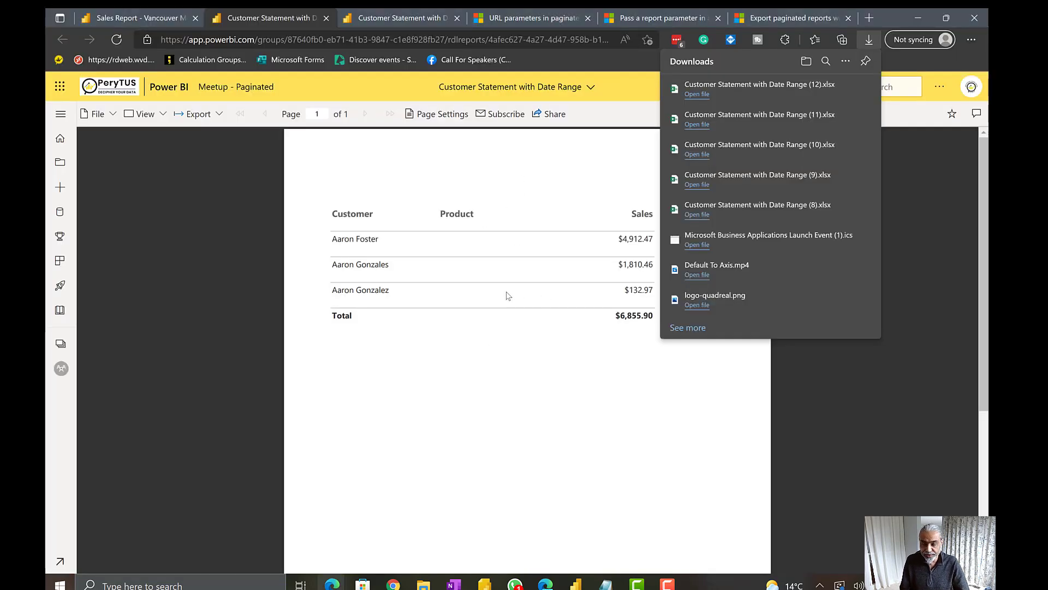
left_click(446, 404)
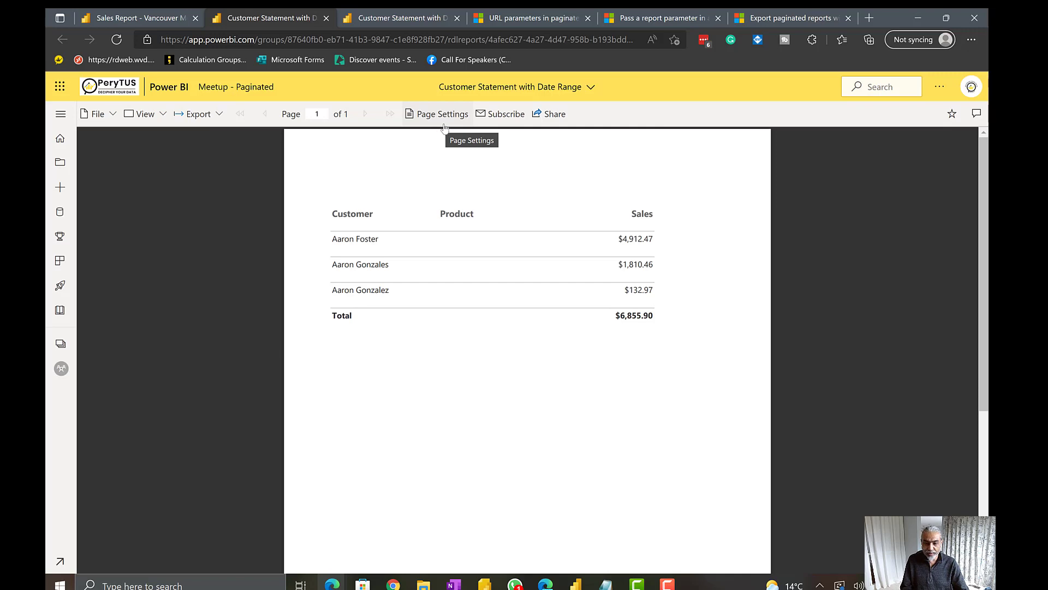
Examine the URL access syntax example in the Microsoft article on URL parameters in paginated reports, including its rp: and rdl: parts
left_click(529, 19)
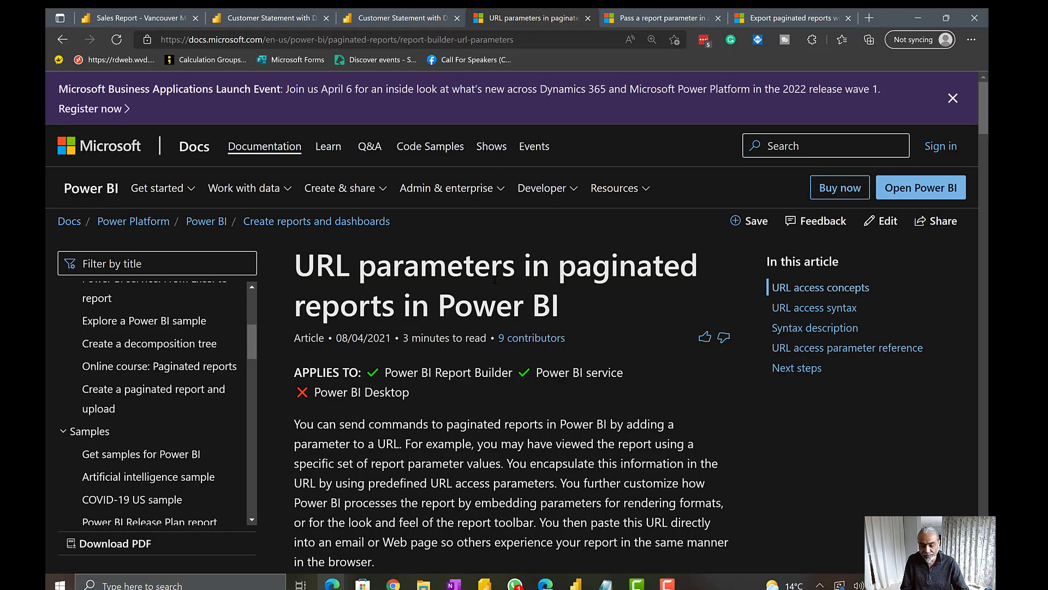
scroll(491, 280, "down", 1)
left_click_drag(315, 194, 607, 201)
scroll(583, 215, "down", 6)
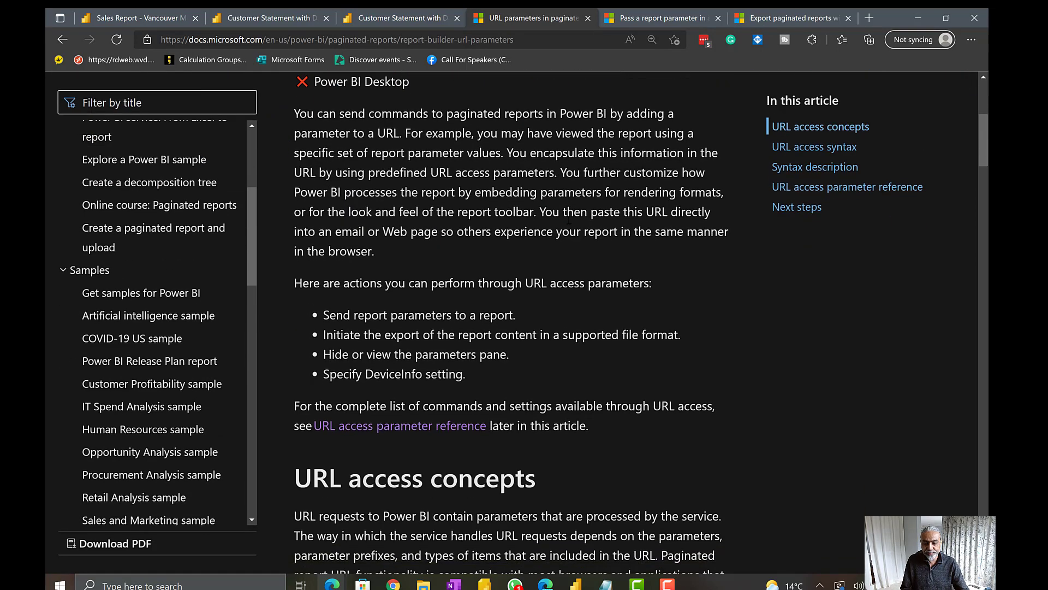
scroll(541, 245, "down", 3)
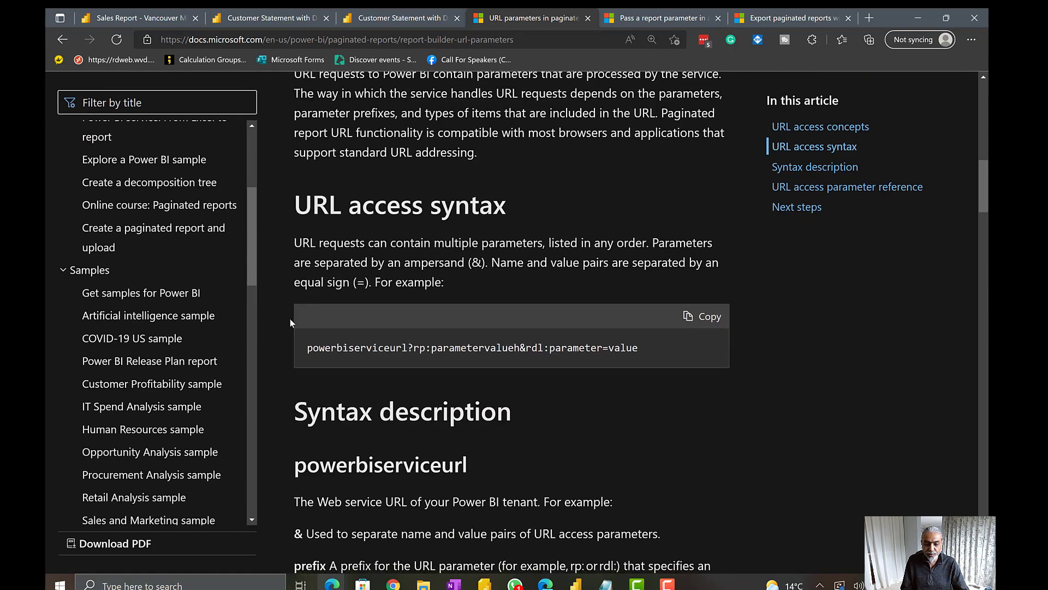
left_click_drag(307, 348, 408, 349)
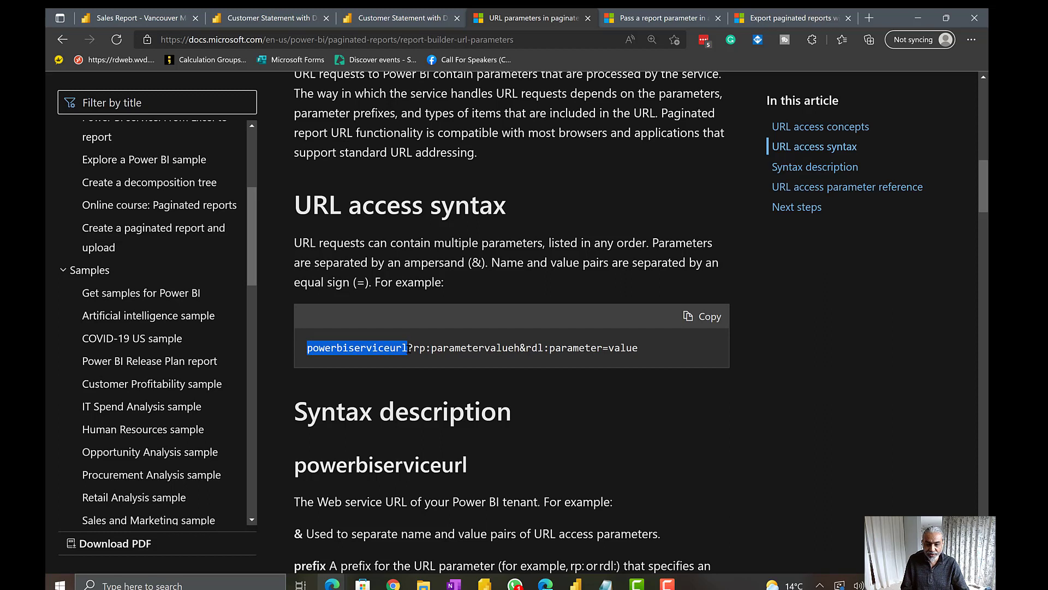
left_click_drag(414, 349, 507, 349)
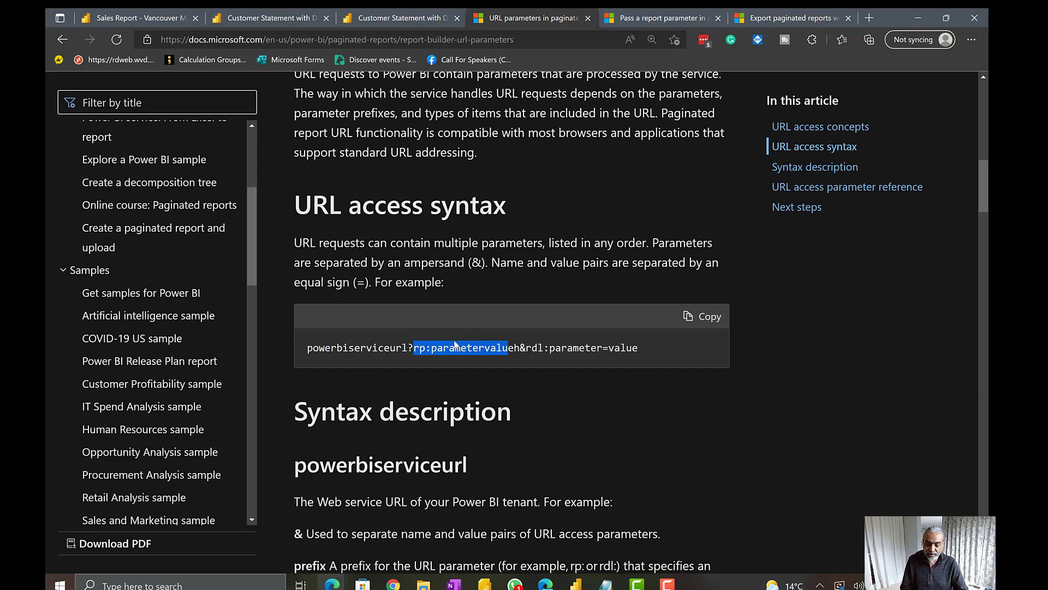
left_click_drag(527, 350, 647, 351)
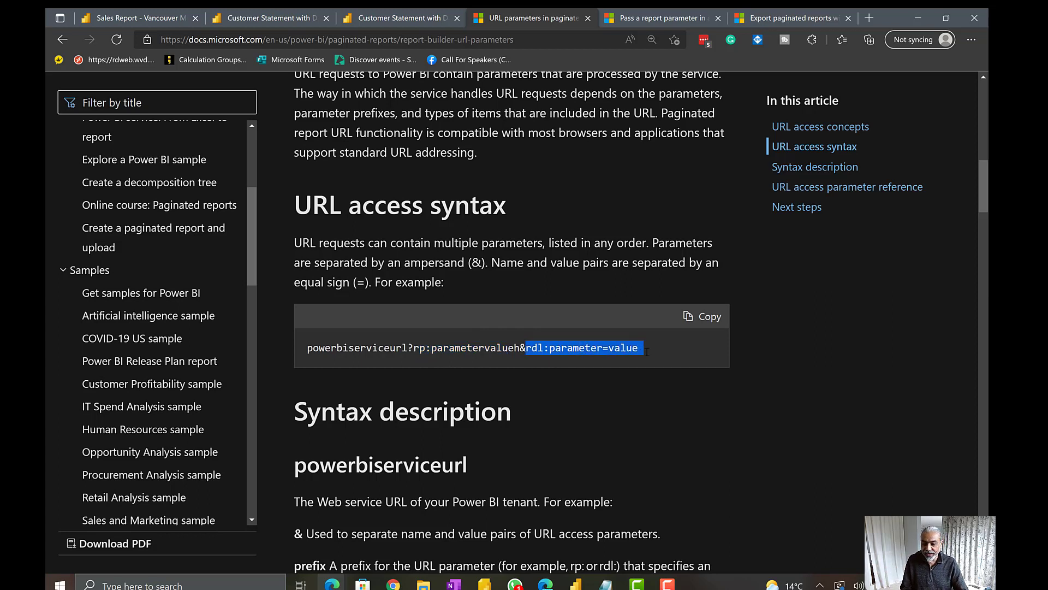
Read the syntax description and the rdl:format report command with its list of available export formats
scroll(629, 359, "down", 1)
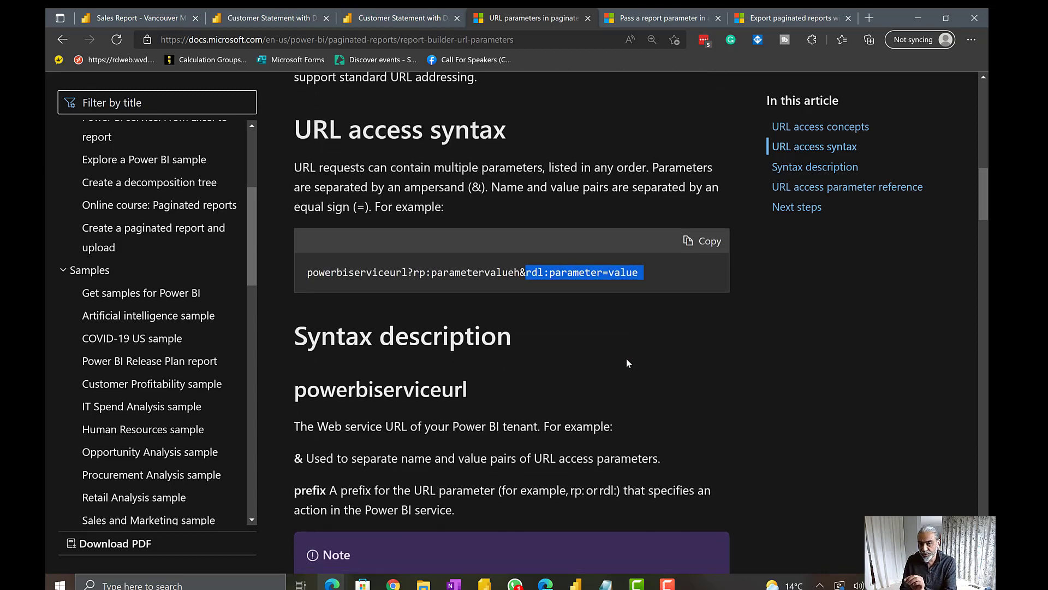
scroll(627, 362, "down", 5)
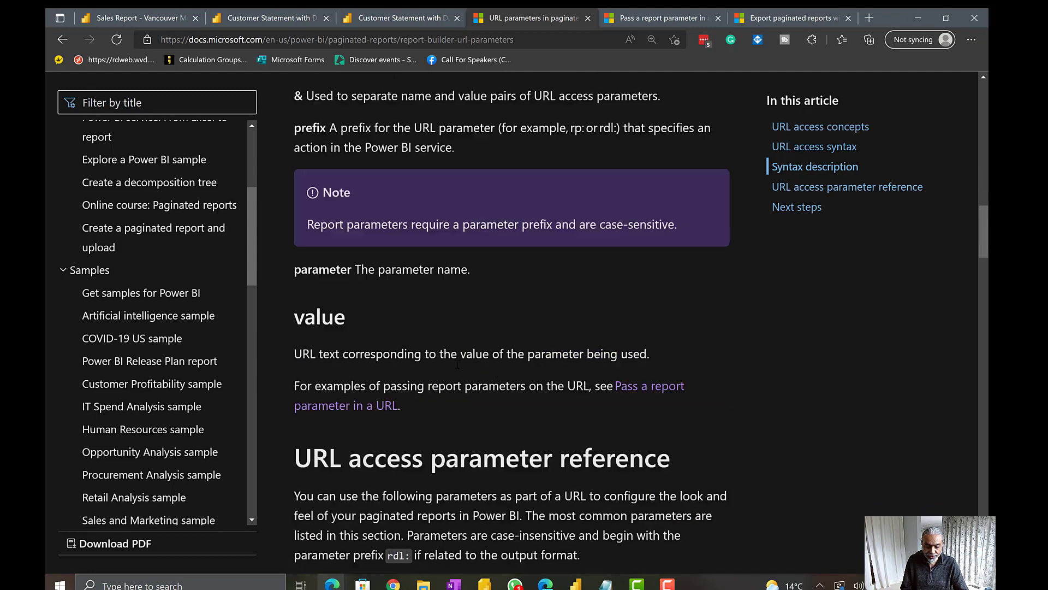
scroll(421, 367, "down", 3)
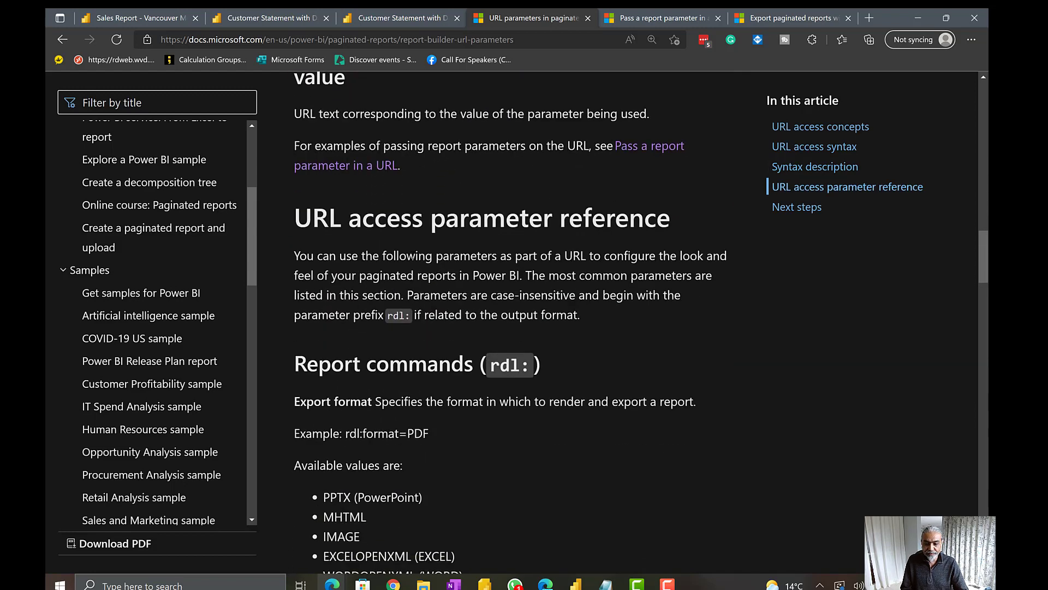
left_click_drag(363, 221, 529, 221)
scroll(402, 393, "down", 2)
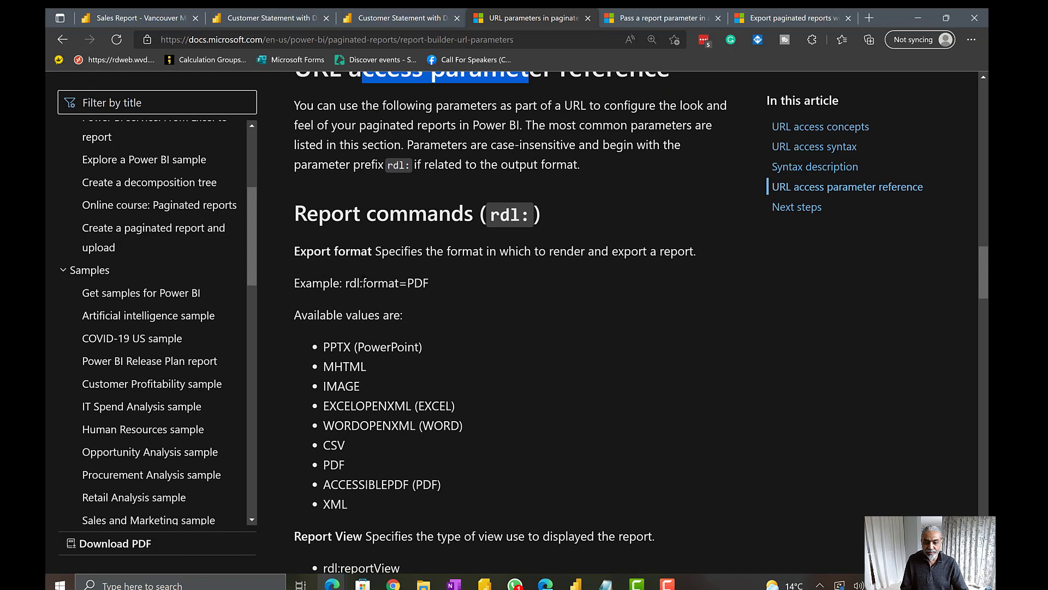
left_click_drag(350, 283, 388, 283)
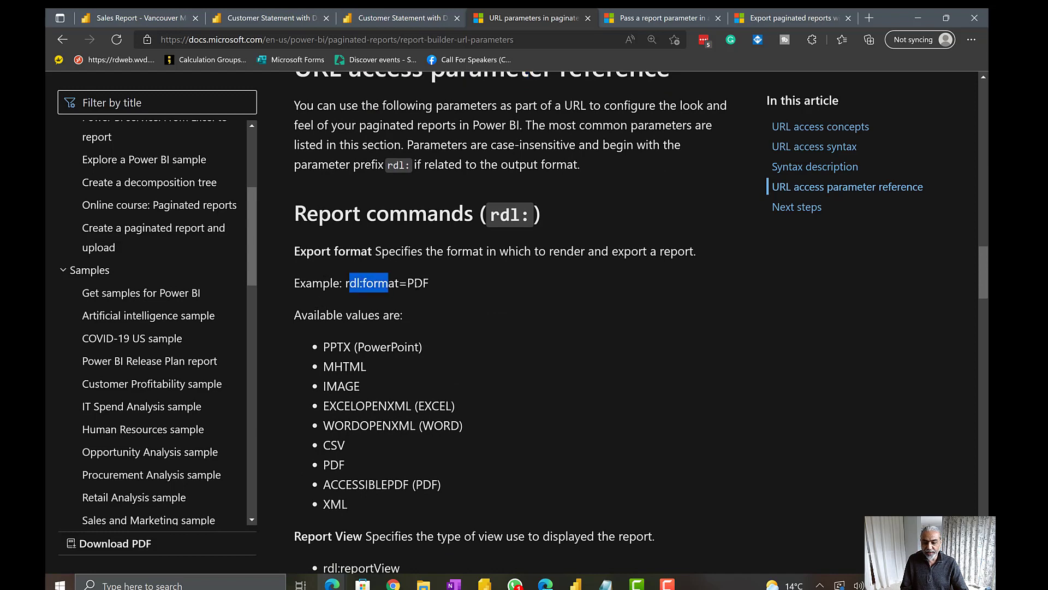
scroll(370, 345, "down", 2)
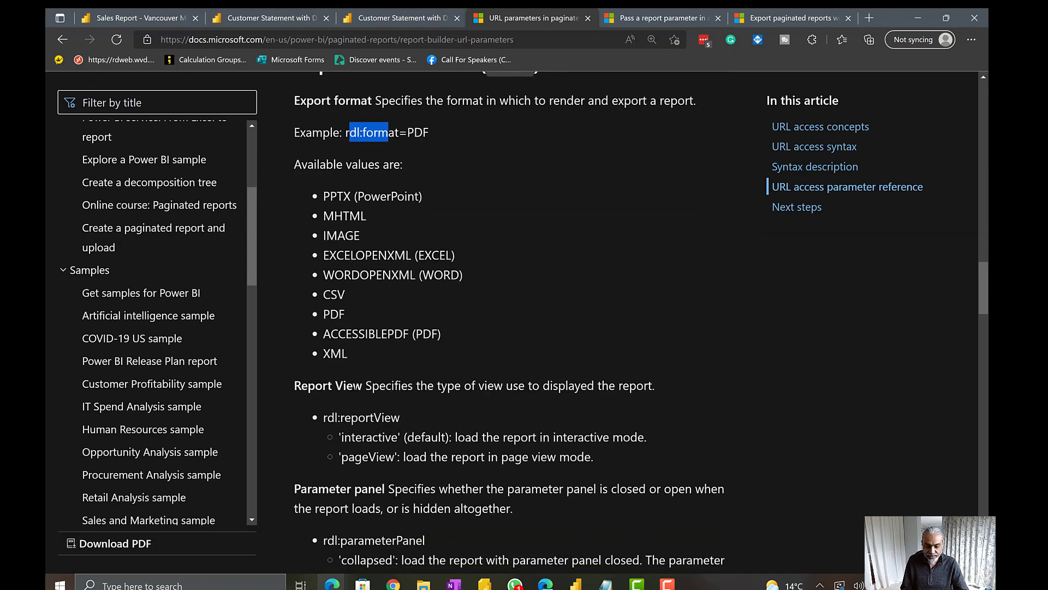
left_click_drag(323, 197, 396, 346)
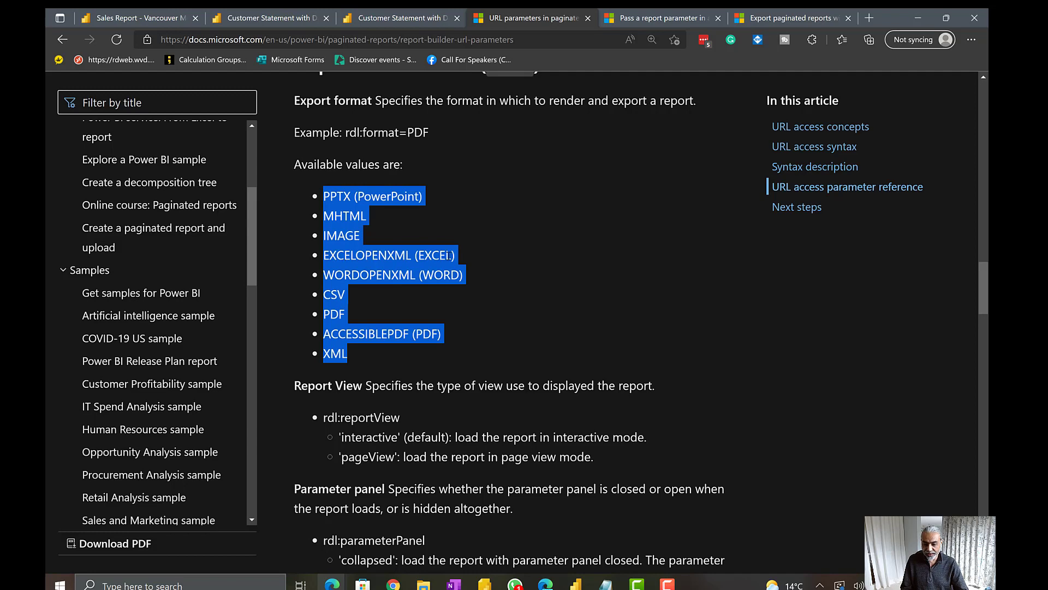
Review the Device Info parameters for each export format and the rdl:targetSameWindow=true option for hyperlinks
scroll(449, 255, "down", 6)
scroll(447, 256, "down", 2)
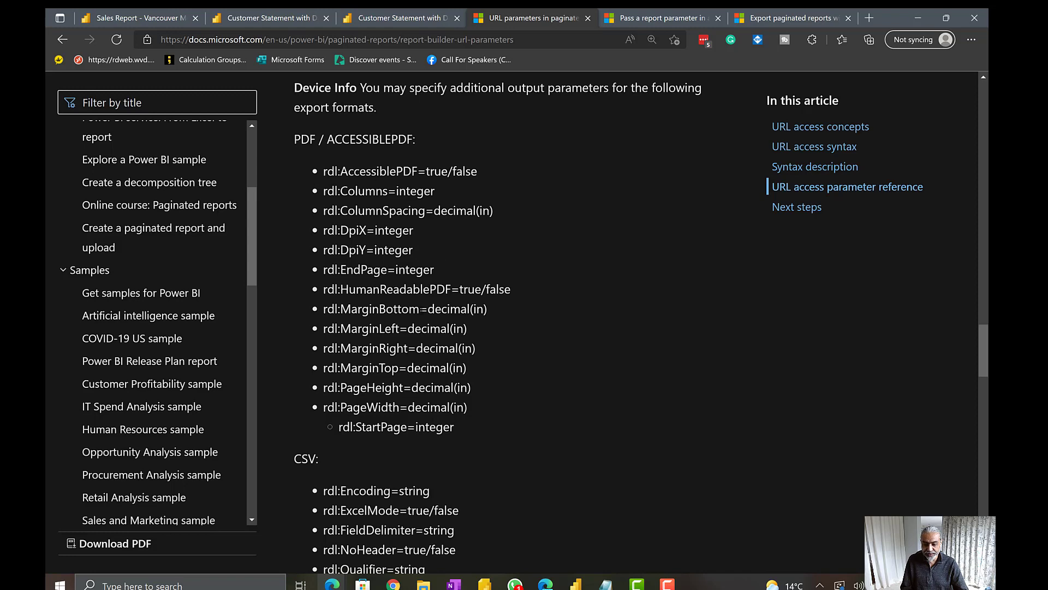
scroll(422, 309, "down", 4)
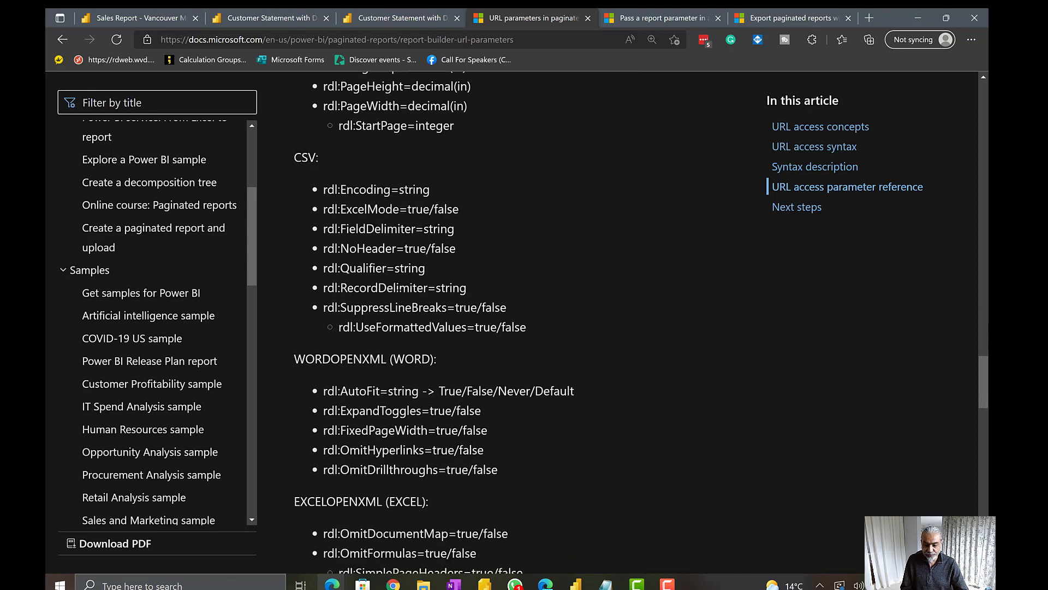
scroll(399, 288, "down", 3)
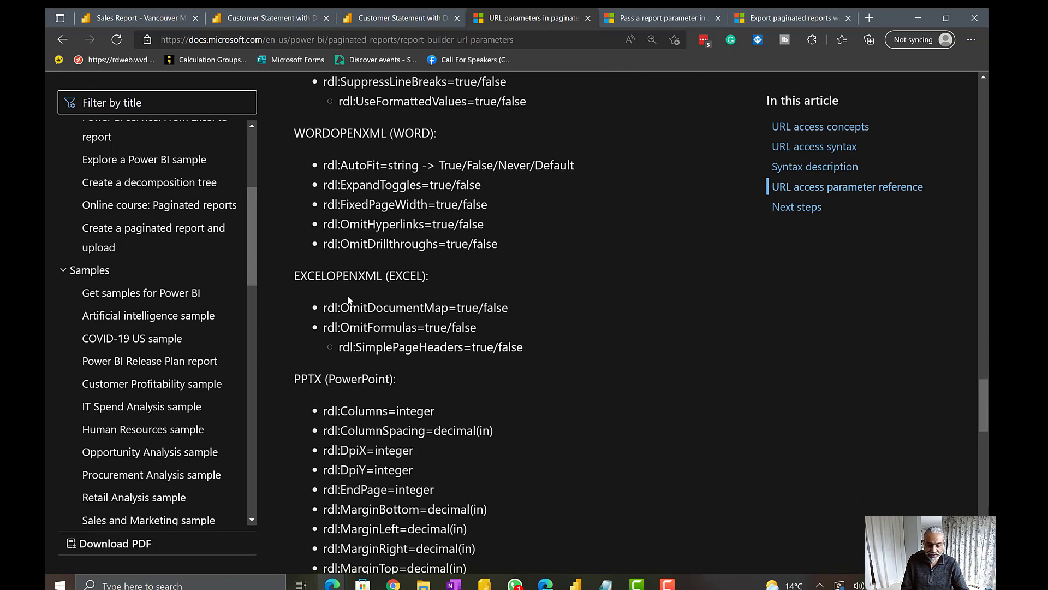
scroll(450, 295, "down", 5)
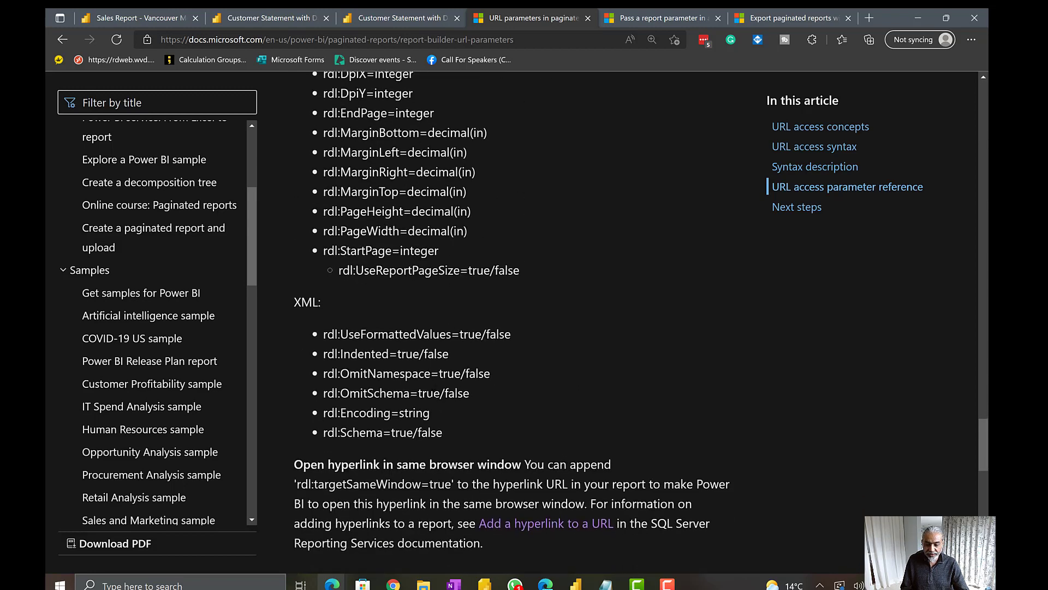
left_click_drag(302, 484, 451, 486)
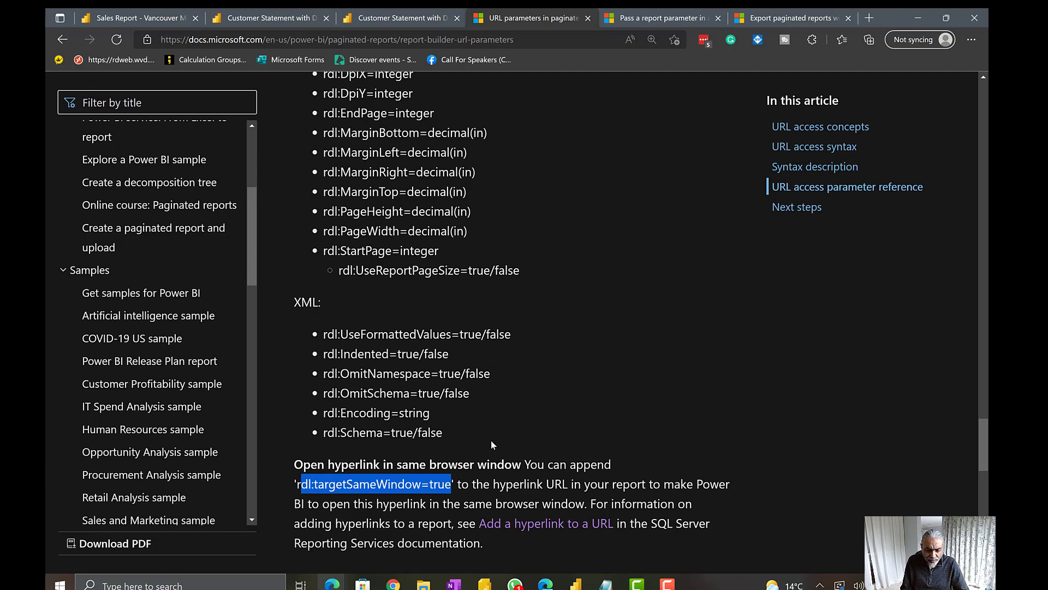
Go back through the parameter reference to the Parameter panel section and examine rdl:parameterPanel and its 'collapsed' value
scroll(491, 445, "up", 2)
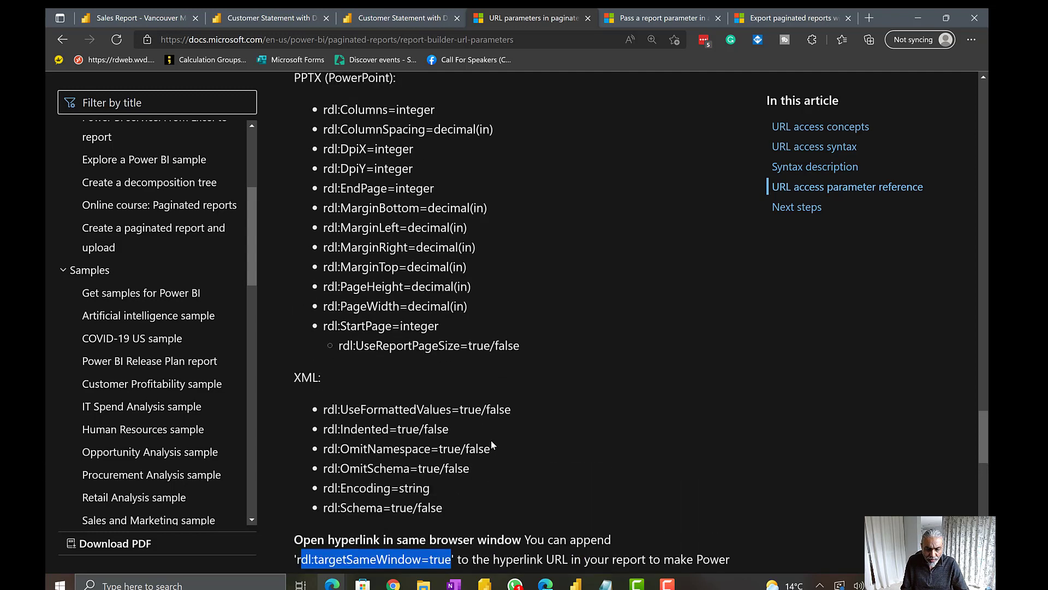
scroll(491, 440, "up", 5)
scroll(491, 440, "down", 6)
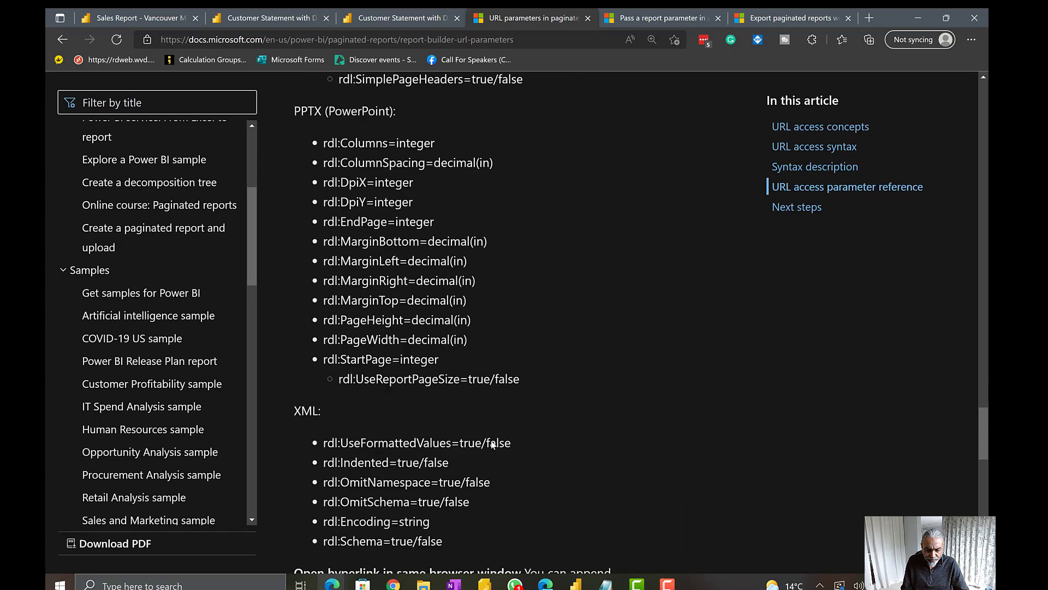
scroll(492, 445, "up", 1)
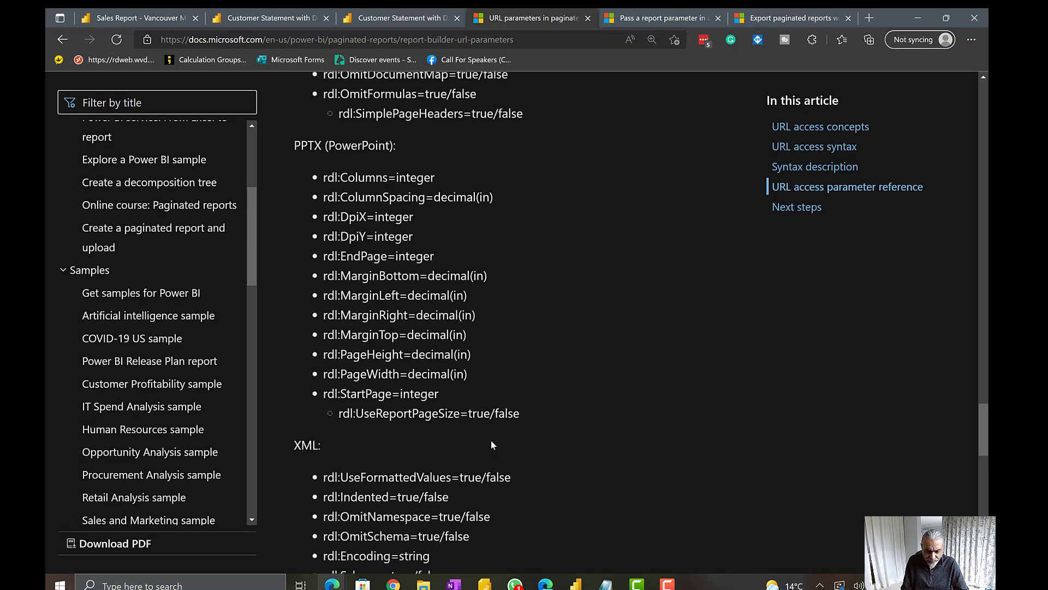
scroll(491, 443, "up", 8)
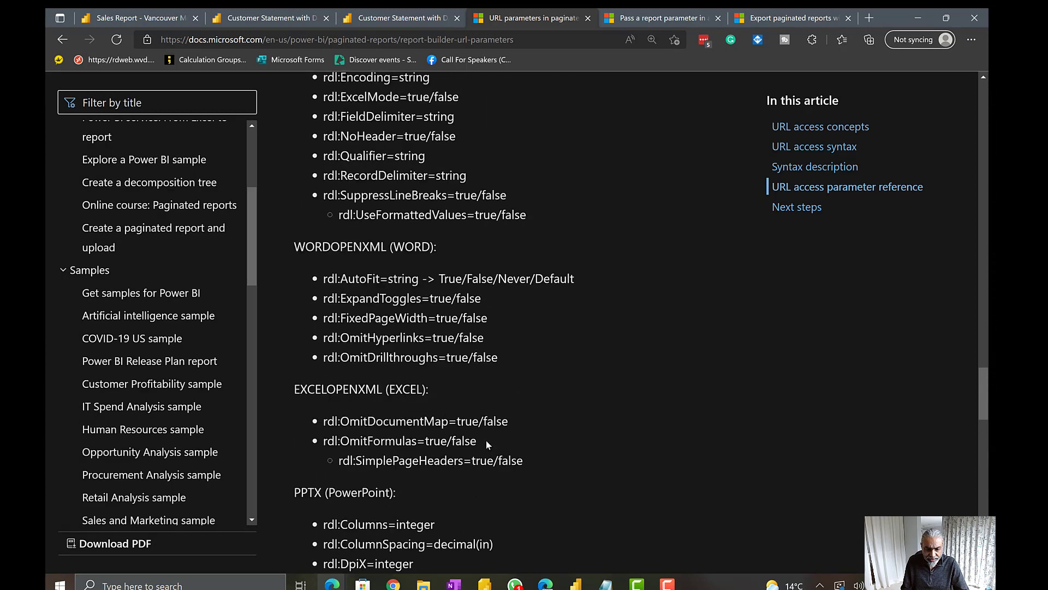
scroll(486, 440, "up", 8)
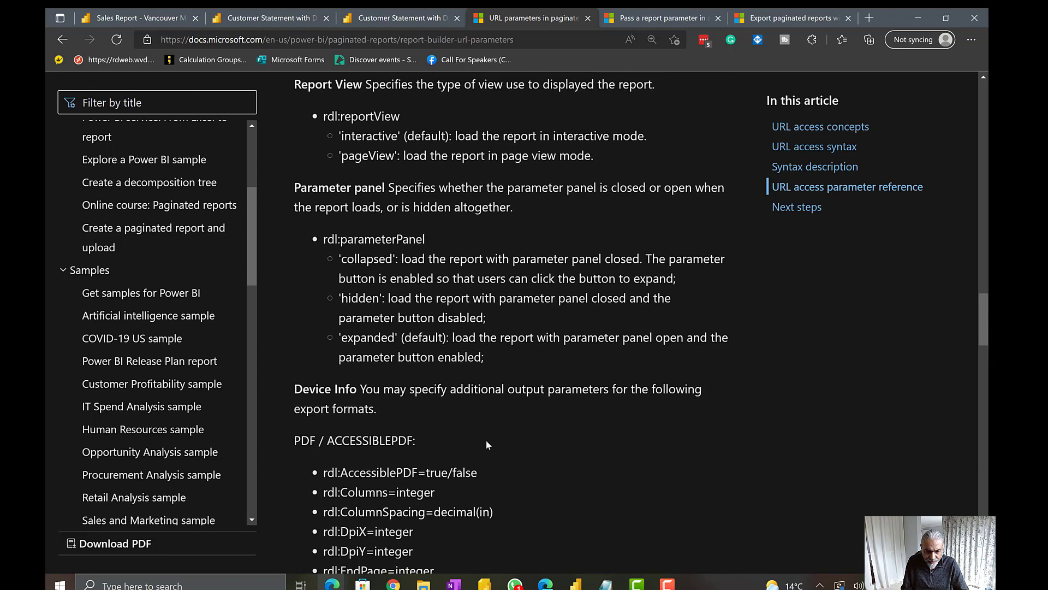
scroll(486, 441, "up", 1)
left_click_drag(329, 314, 430, 322)
left_click_drag(342, 335, 386, 335)
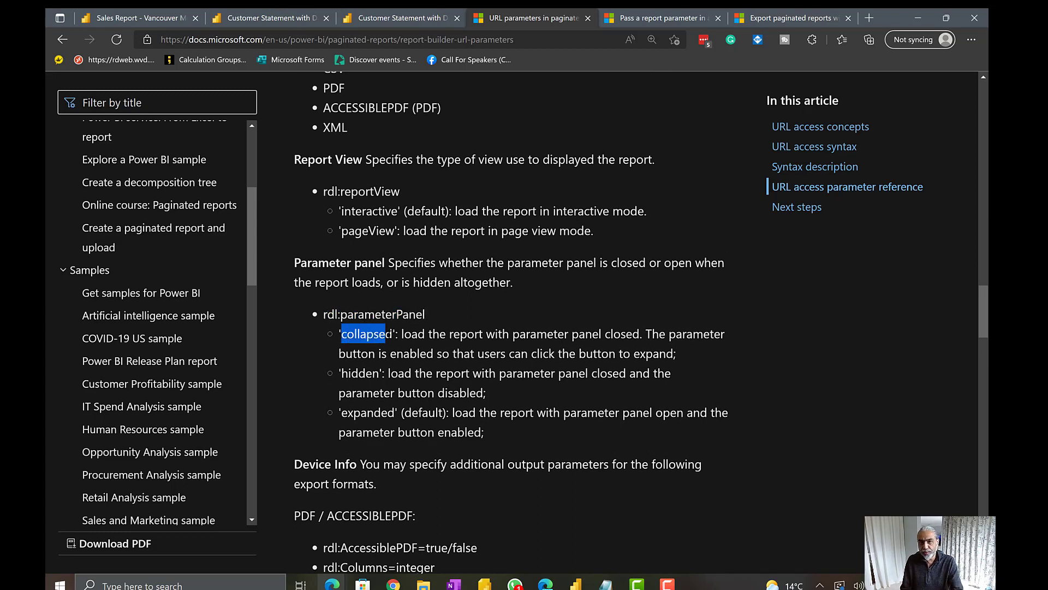
Compare the 'collapsed', 'hidden' and 'expanded' values of rdl:parameterPanel and go back to the start of the URL access parameter reference
left_click_drag(386, 334, 392, 334)
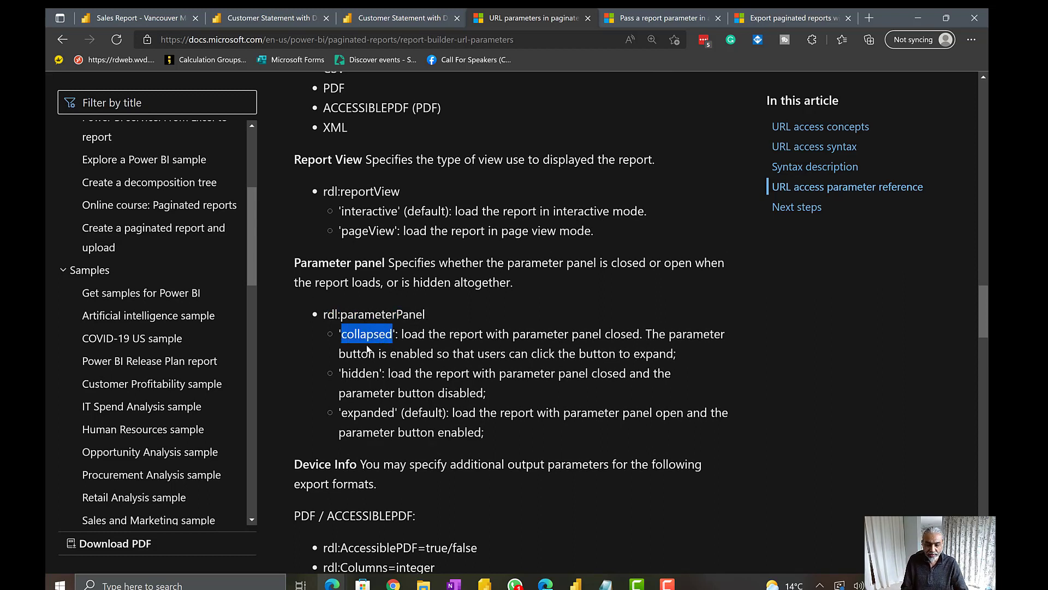
left_click_drag(339, 374, 365, 374)
left_click_drag(343, 413, 391, 413)
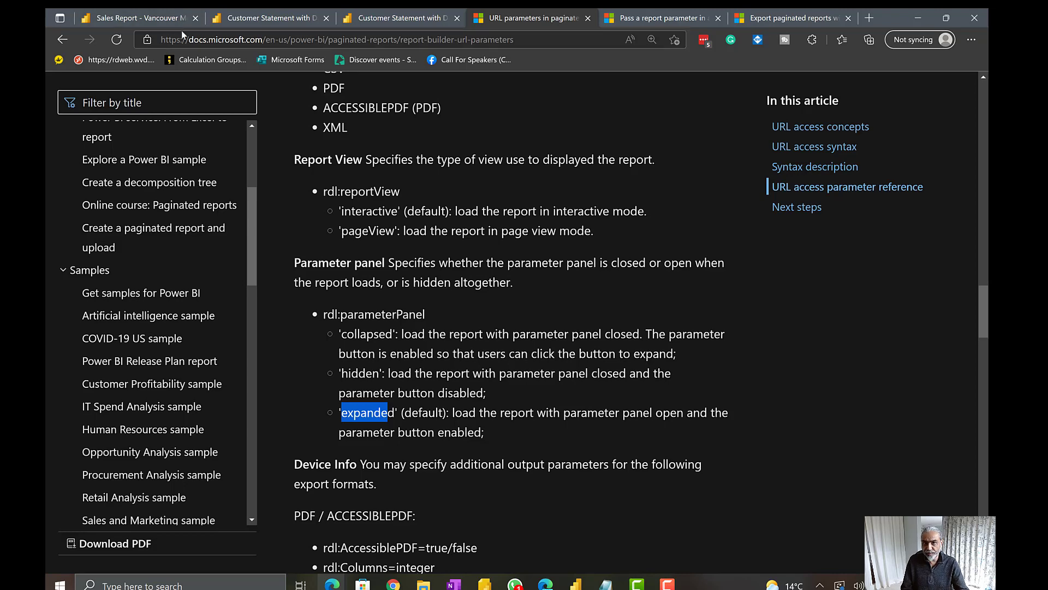
left_click(719, 127)
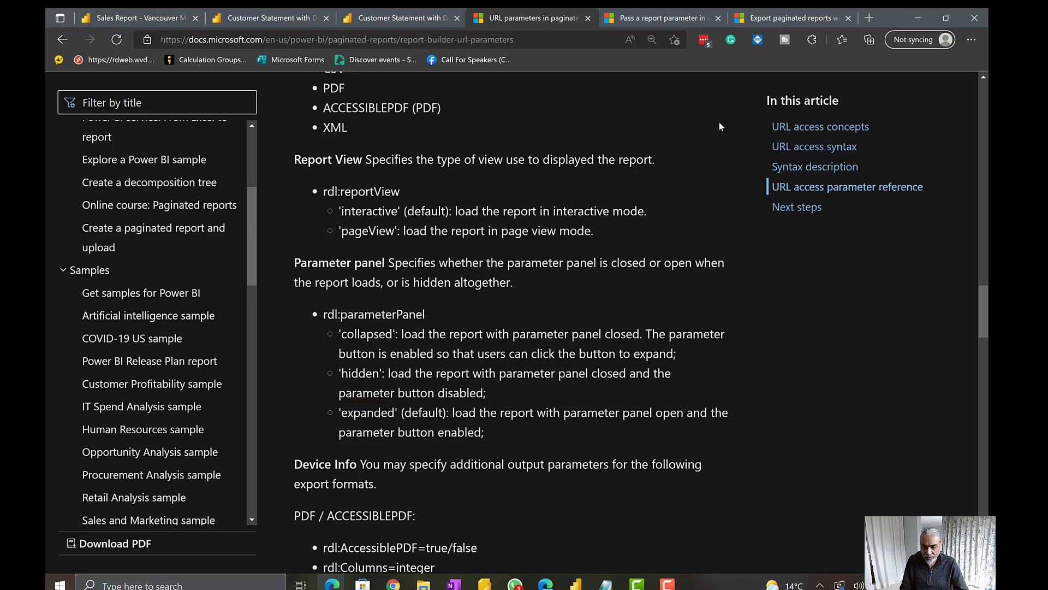
scroll(529, 208, "up", 10)
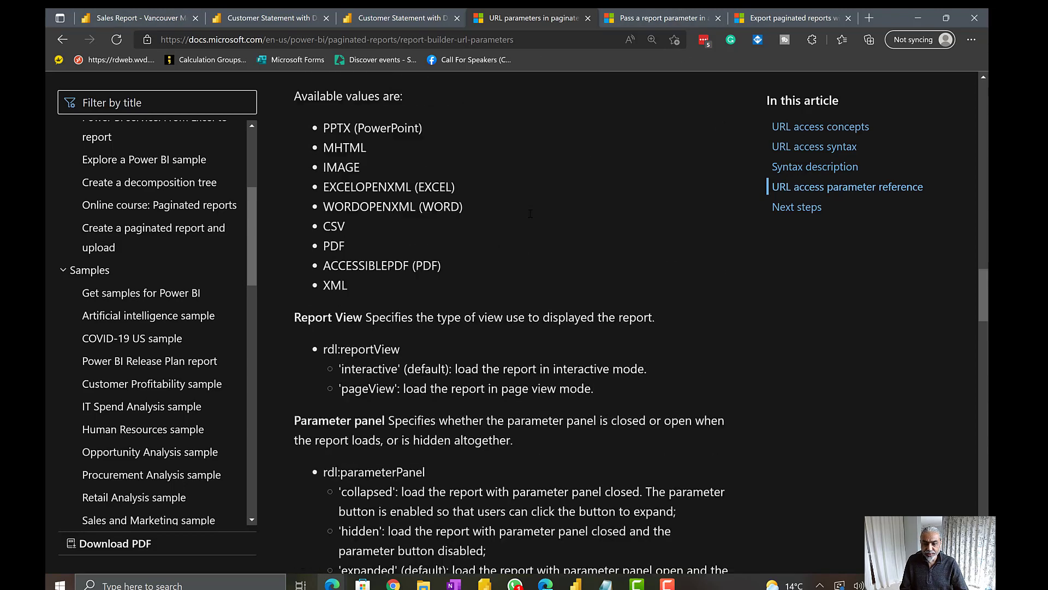
scroll(529, 208, "up", 2)
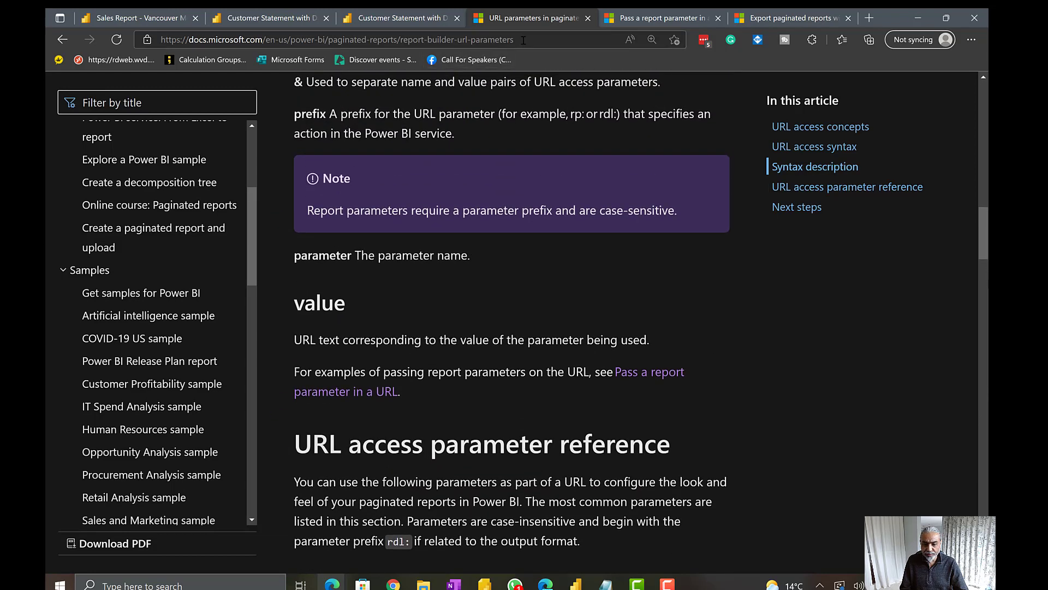
Open the article on passing a report parameter in a URL and read its rp: prefix, special-character rules and prerequisites
left_click(660, 19)
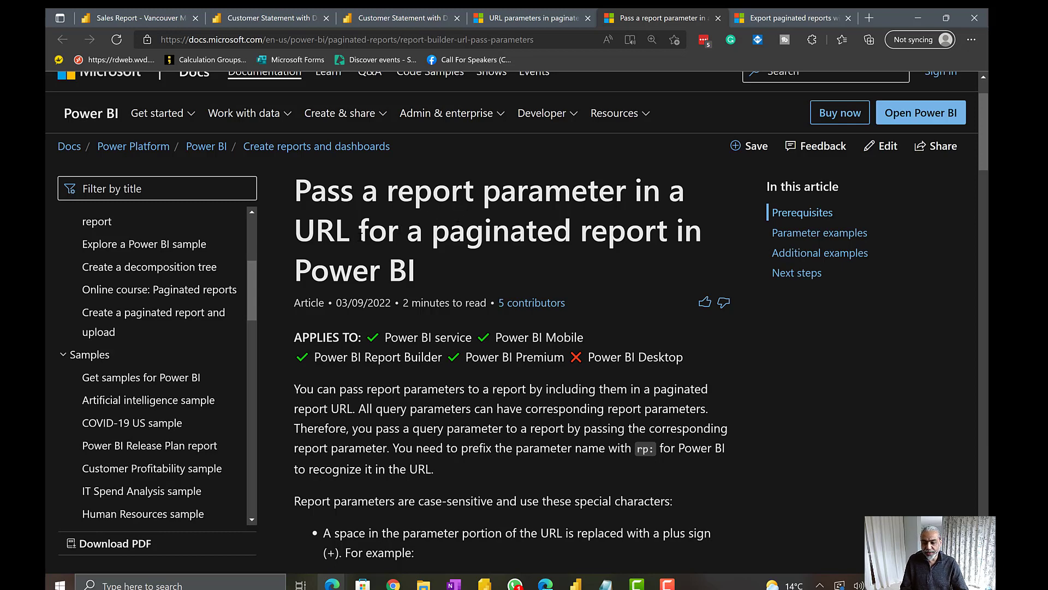
left_click_drag(359, 232, 434, 240)
scroll(444, 250, "down", 2)
scroll(447, 254, "down", 3)
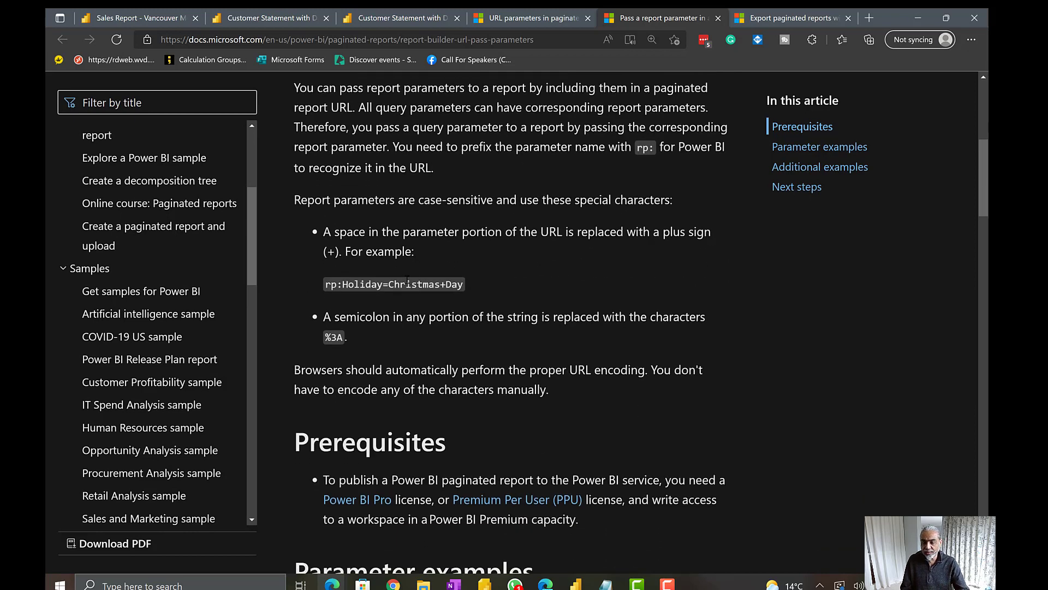
scroll(407, 280, "down", 1)
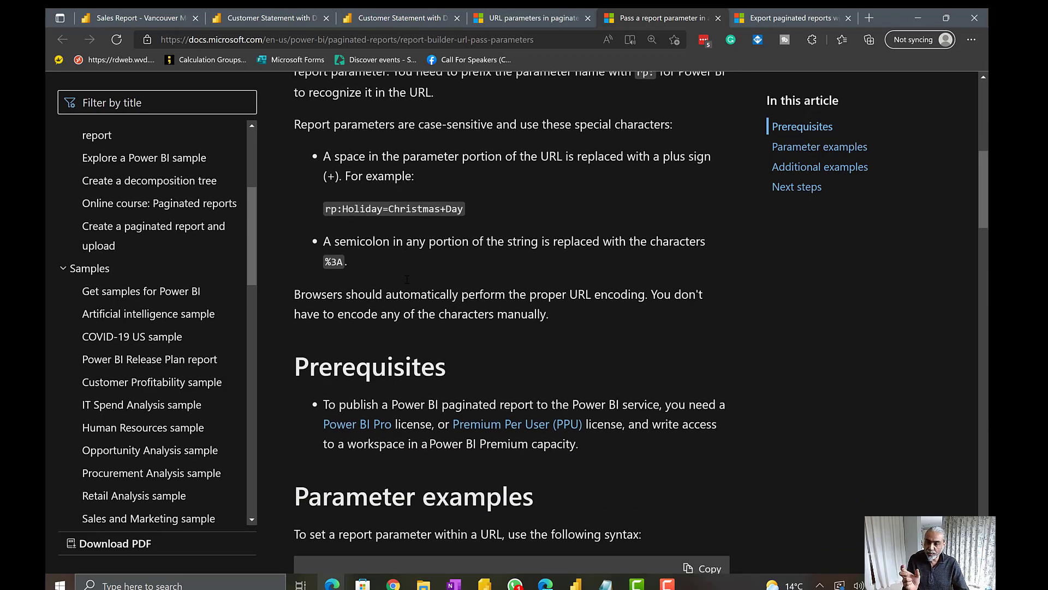
scroll(405, 281, "down", 5)
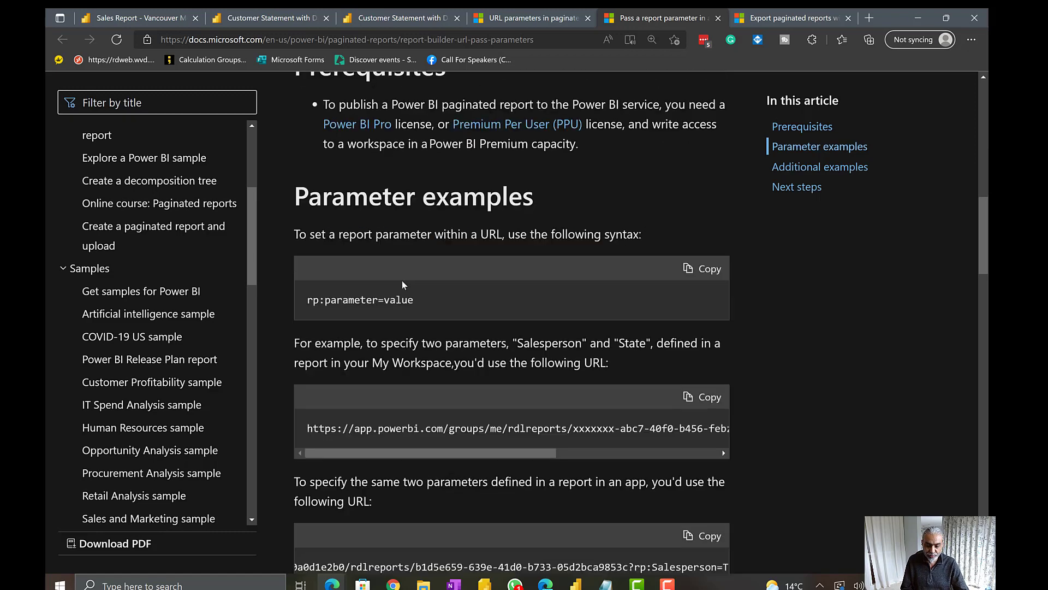
Examine the My Workspace example URL through to its end, including the rp:Salesperson and rp:State parameters joined by an ampersand
scroll(403, 284, "down", 2)
left_click_drag(307, 277, 626, 277)
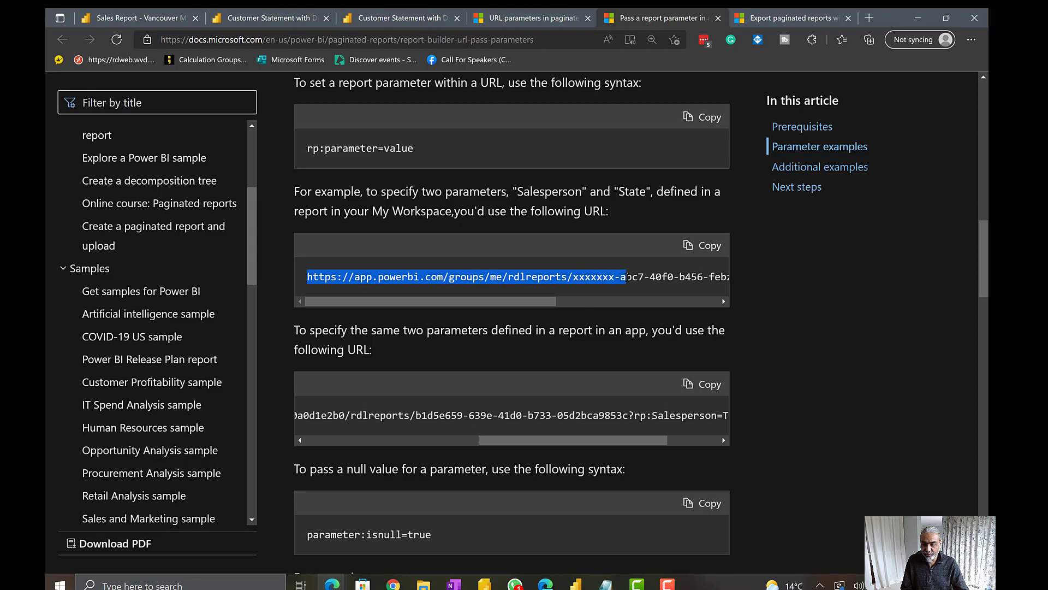
left_click_drag(531, 306, 667, 305)
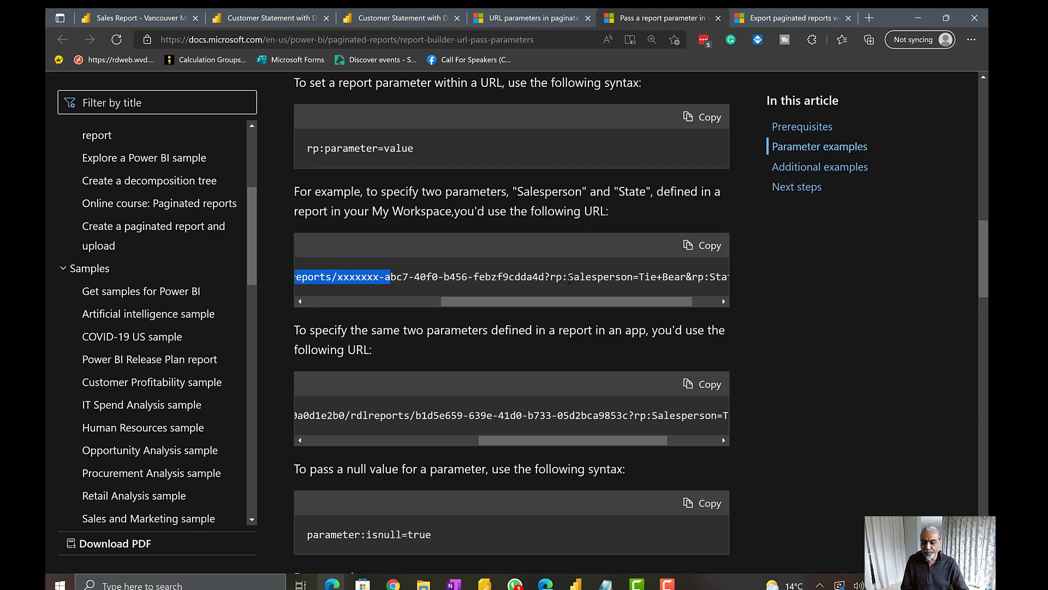
left_click_drag(568, 277, 699, 302)
left_click_drag(646, 276, 670, 277)
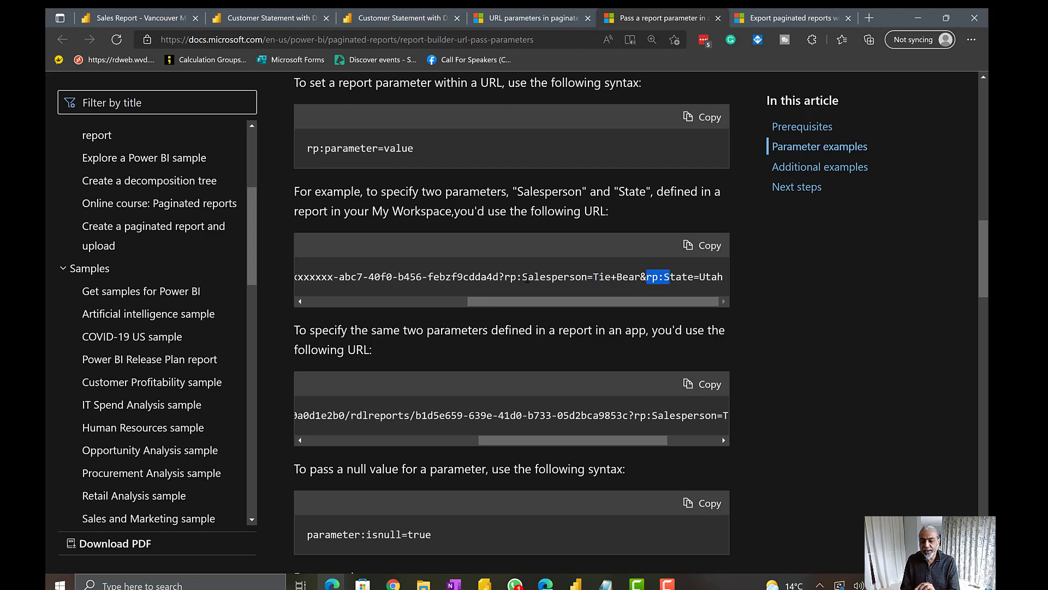
left_click_drag(523, 277, 636, 280)
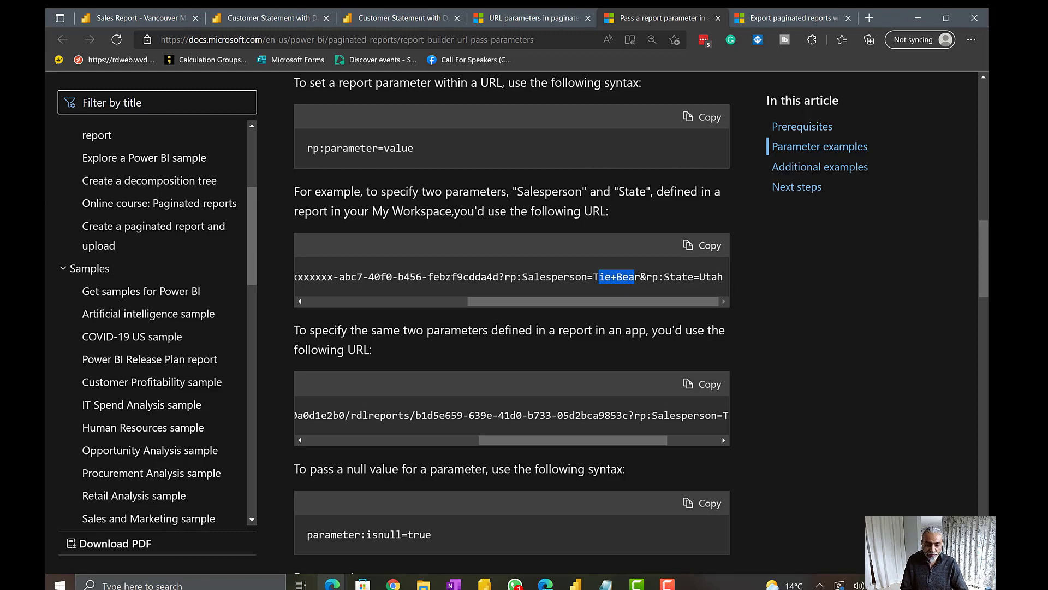
Examine the example URL for a report in an app, focusing on its rp:Salesperson parameter and value
scroll(510, 365, "down", 3)
left_click_drag(522, 288, 616, 291)
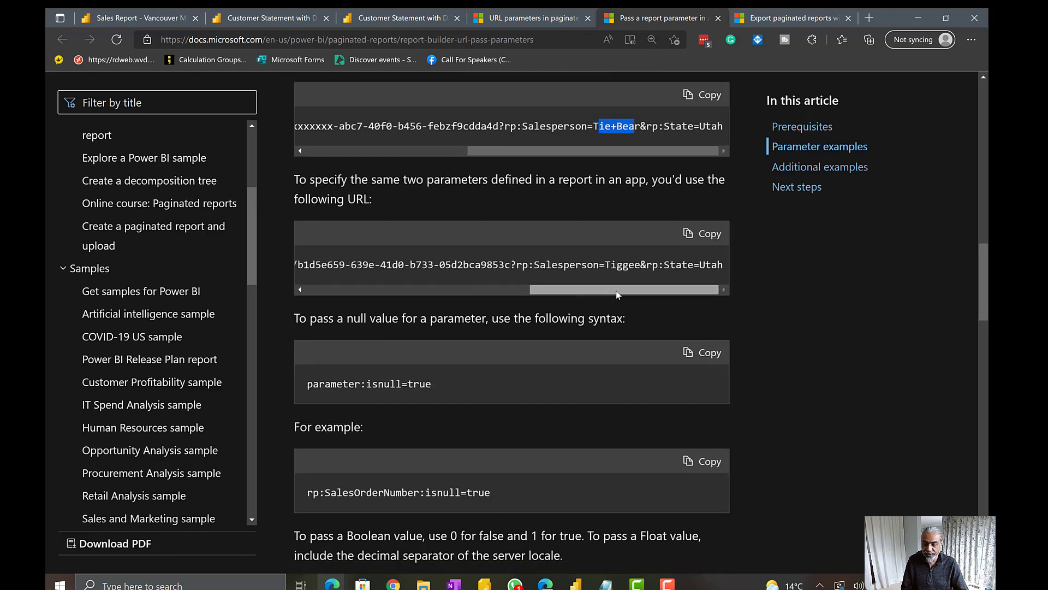
left_click_drag(541, 264, 631, 267)
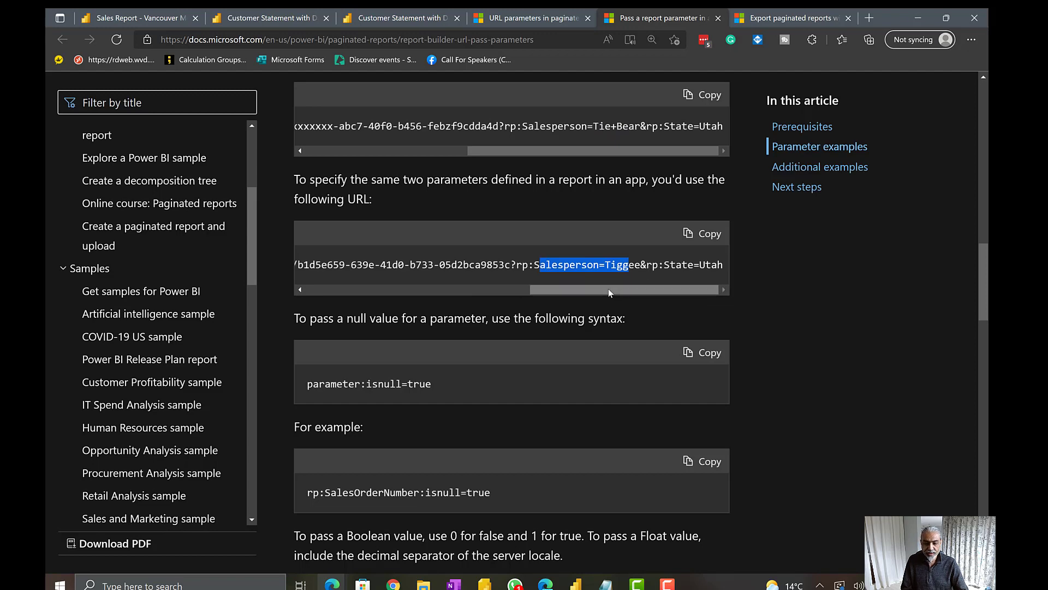
Read the isnull=true syntax for null values, the Boolean and Float rules, and the note on Prompt and query string length
scroll(609, 288, "down", 1)
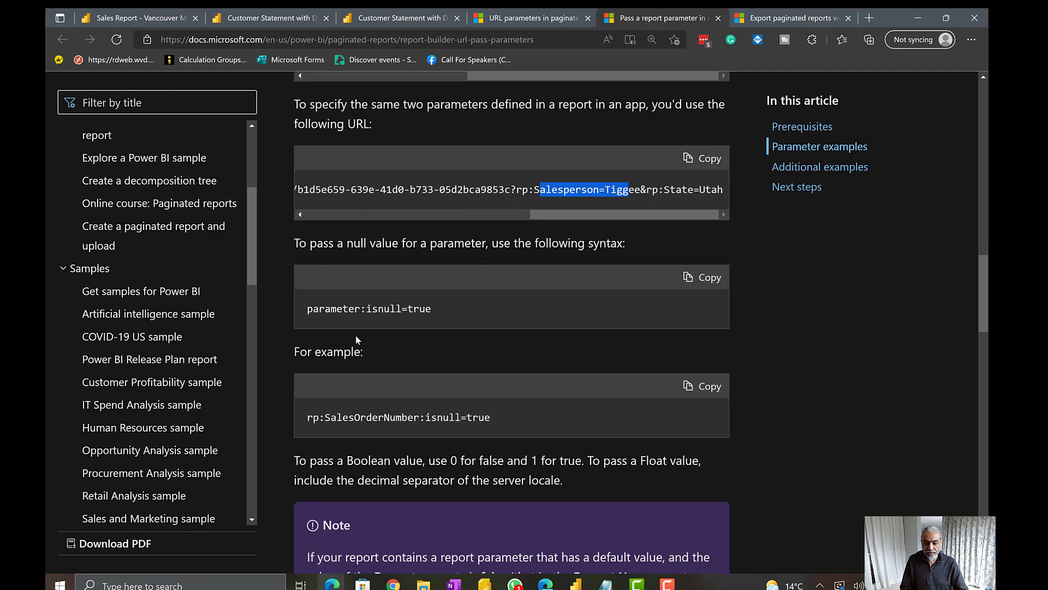
scroll(383, 113, "down", 3)
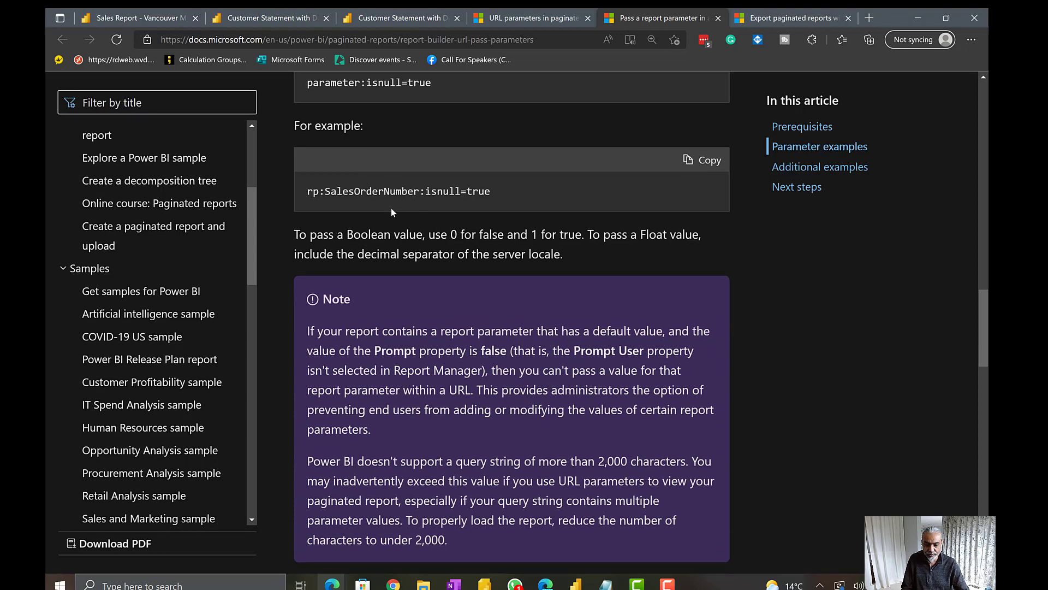
scroll(391, 211, "down", 2)
scroll(381, 221, "down", 3)
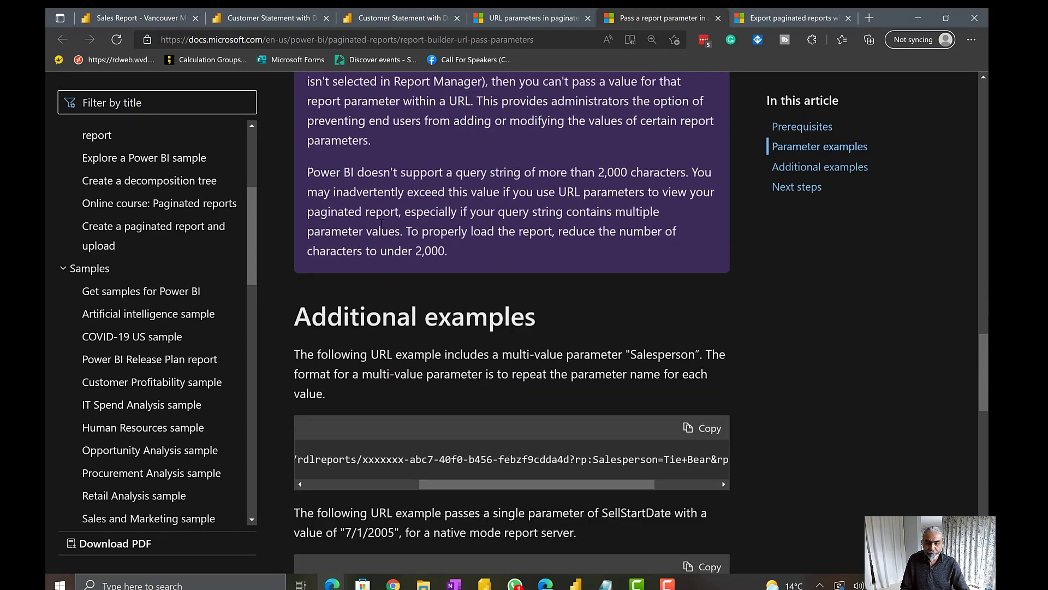
scroll(404, 284, "up", 3)
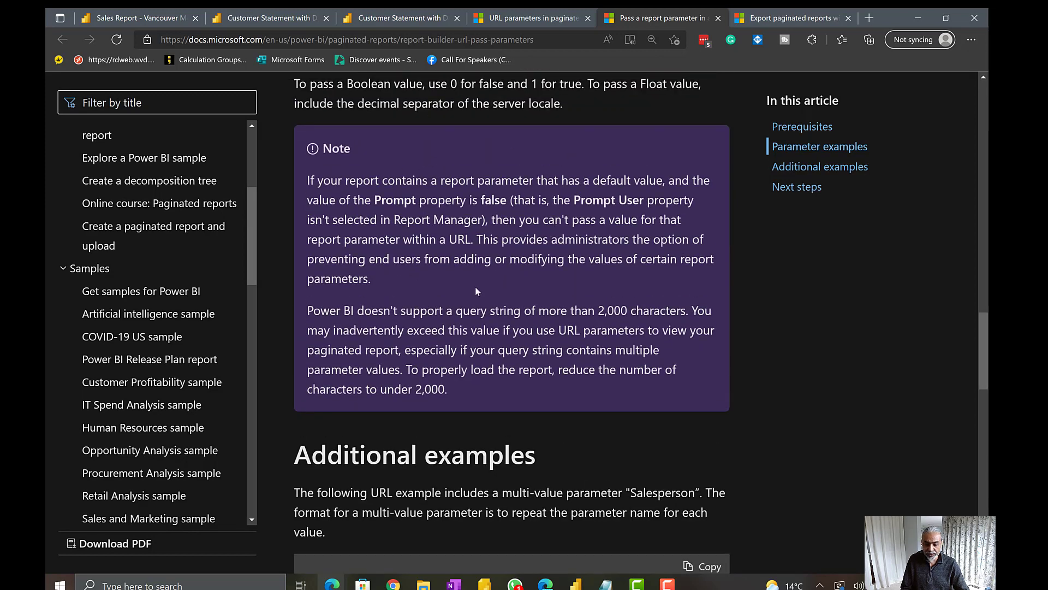
Examine the multi-value Salesperson example URL with its repeated parameter name, and look over the SellStartDate example
scroll(475, 290, "down", 3)
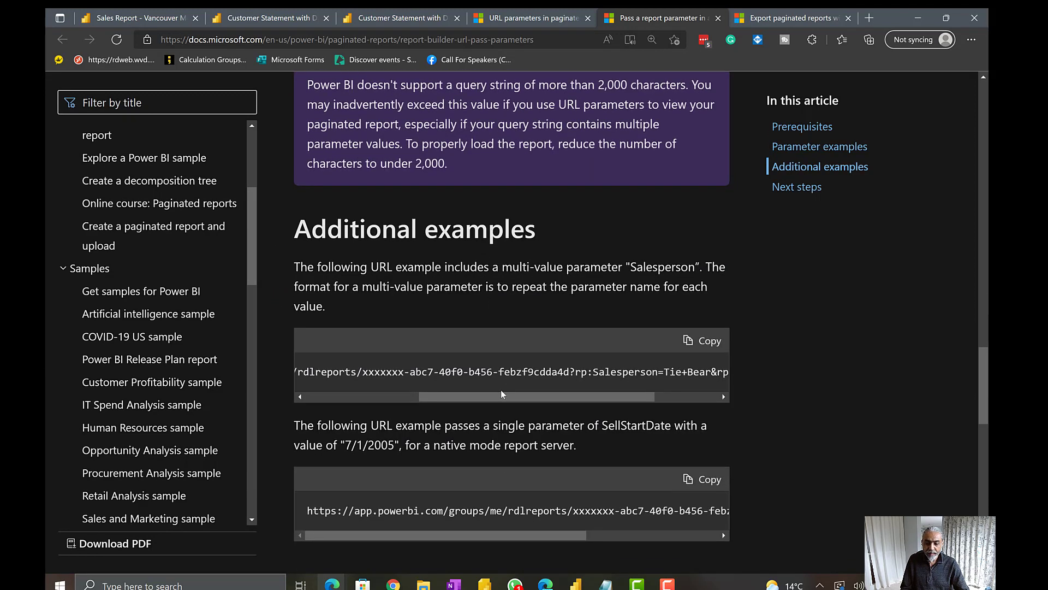
left_click_drag(501, 394, 584, 407)
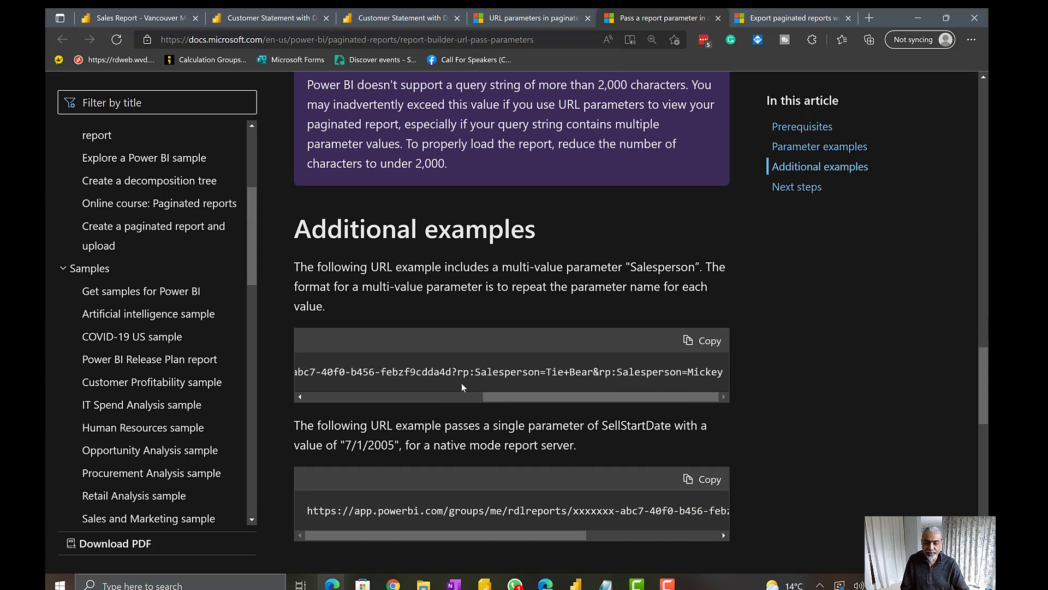
left_click_drag(458, 373, 506, 374)
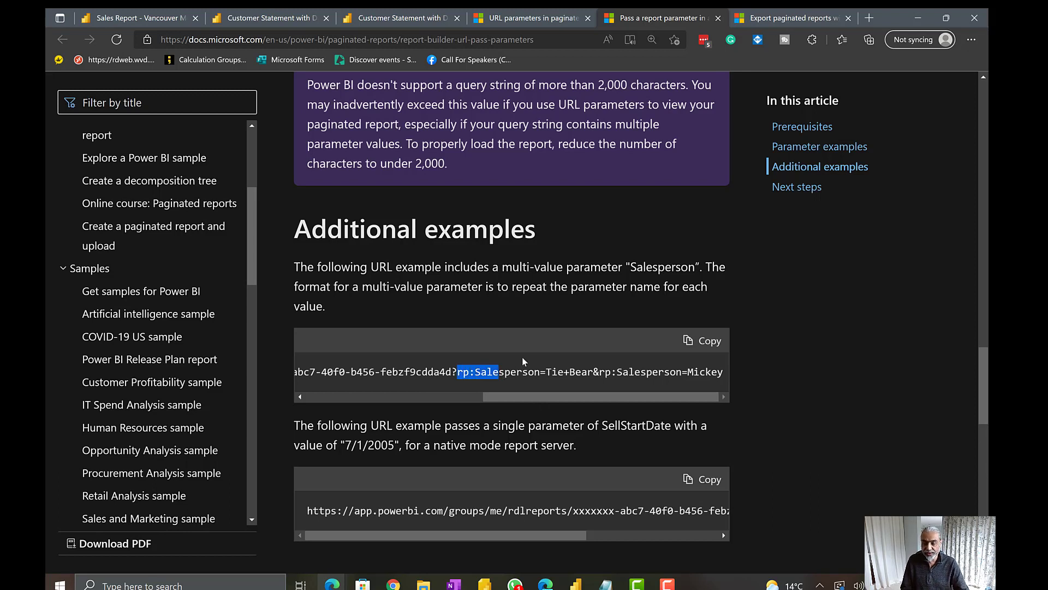
left_click_drag(477, 374, 655, 371)
left_click(561, 372)
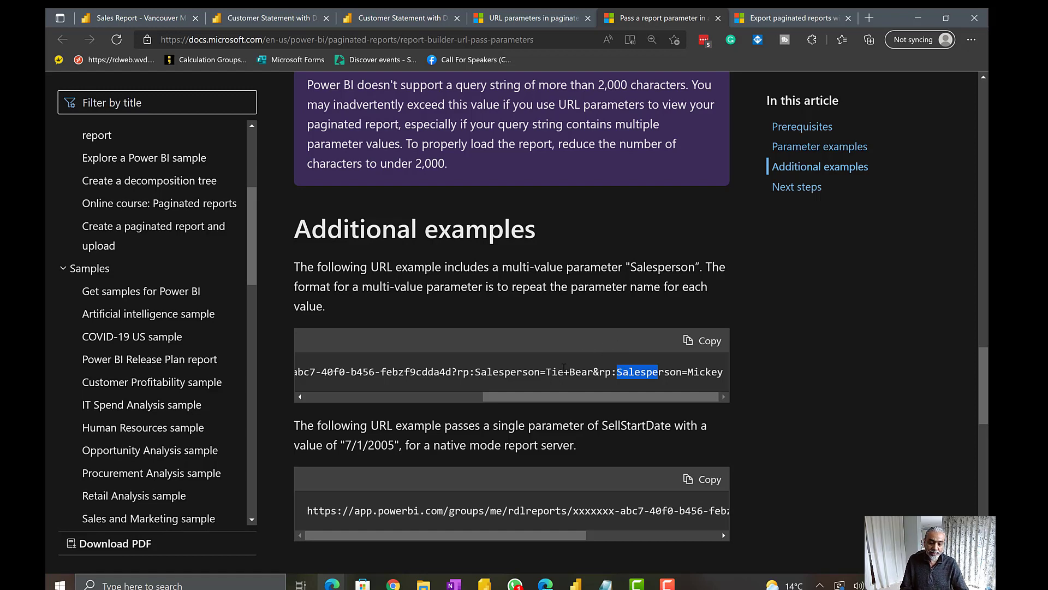
scroll(616, 340, "down", 2)
scroll(559, 370, "down", 1)
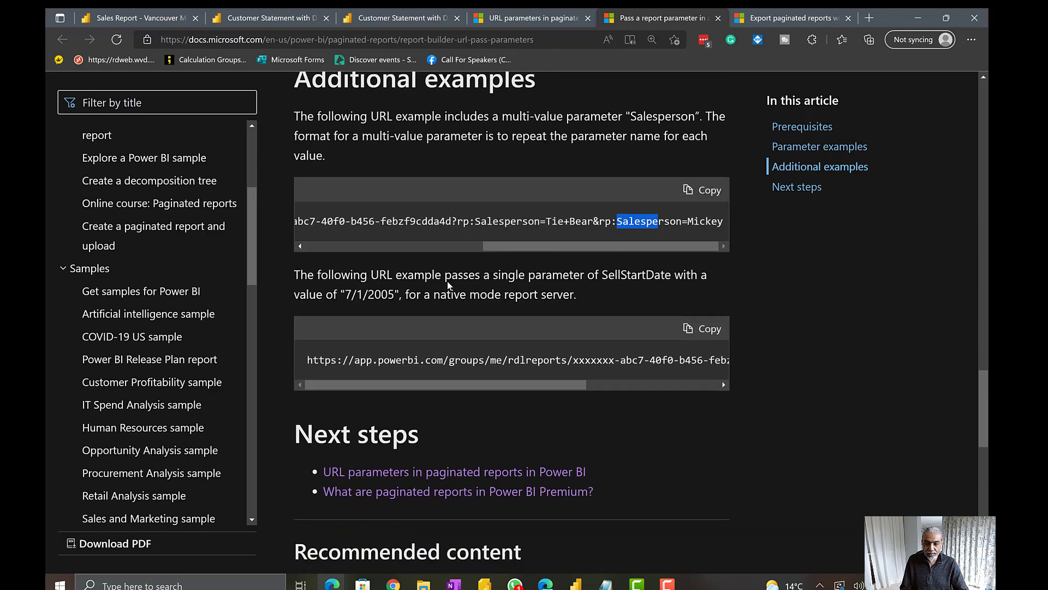
scroll(447, 284, "up", 10)
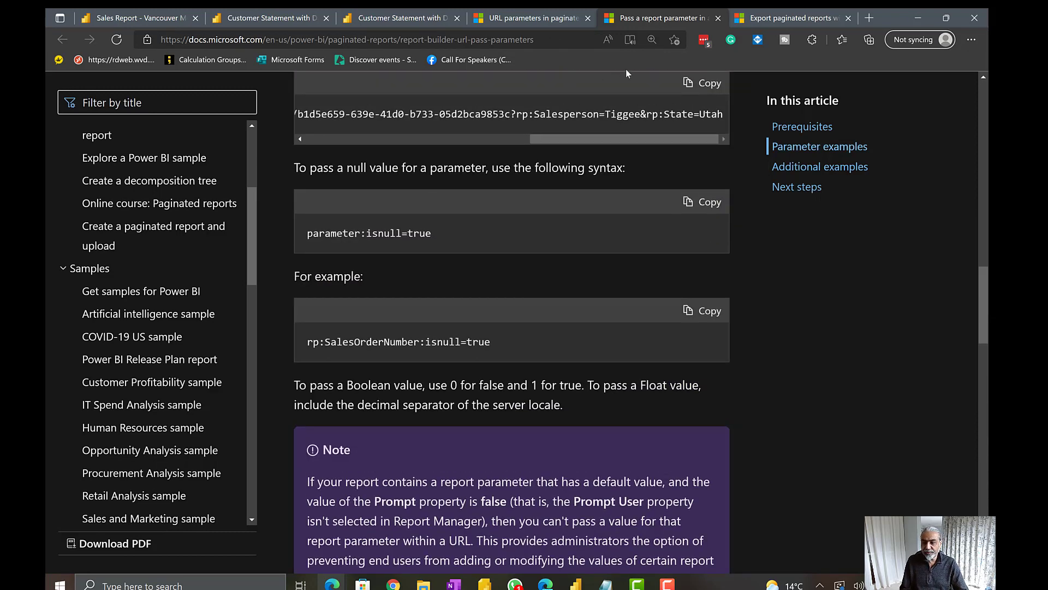
Open the article on exporting paginated reports with Power Automate and examine the A4/P1 – A6/P3 capacity prerequisite and the Premium Per User export limit
left_click(785, 21)
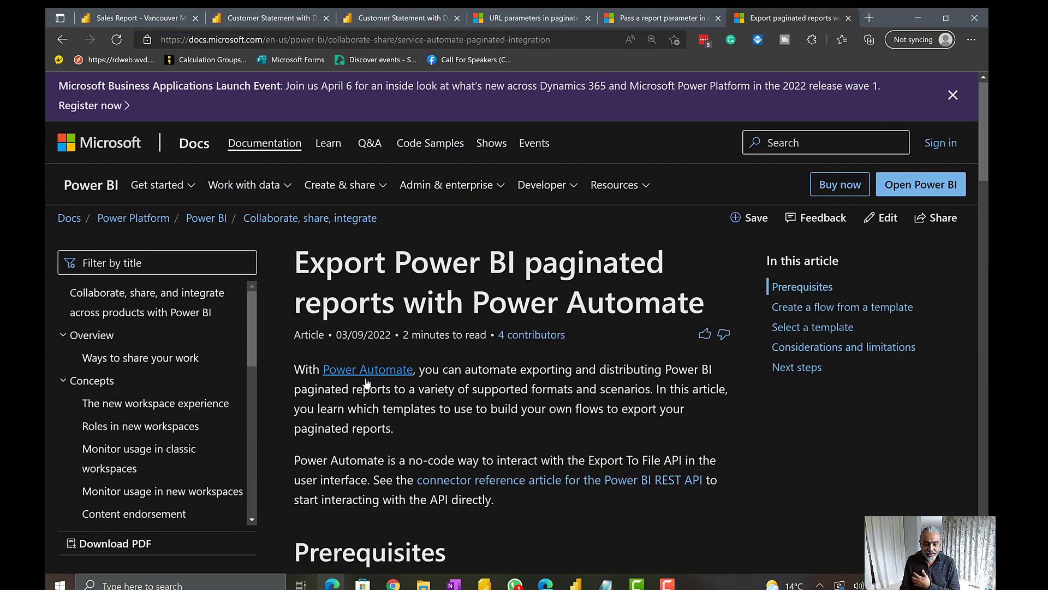
scroll(383, 328, "down", 5)
key("ctrl+plus")
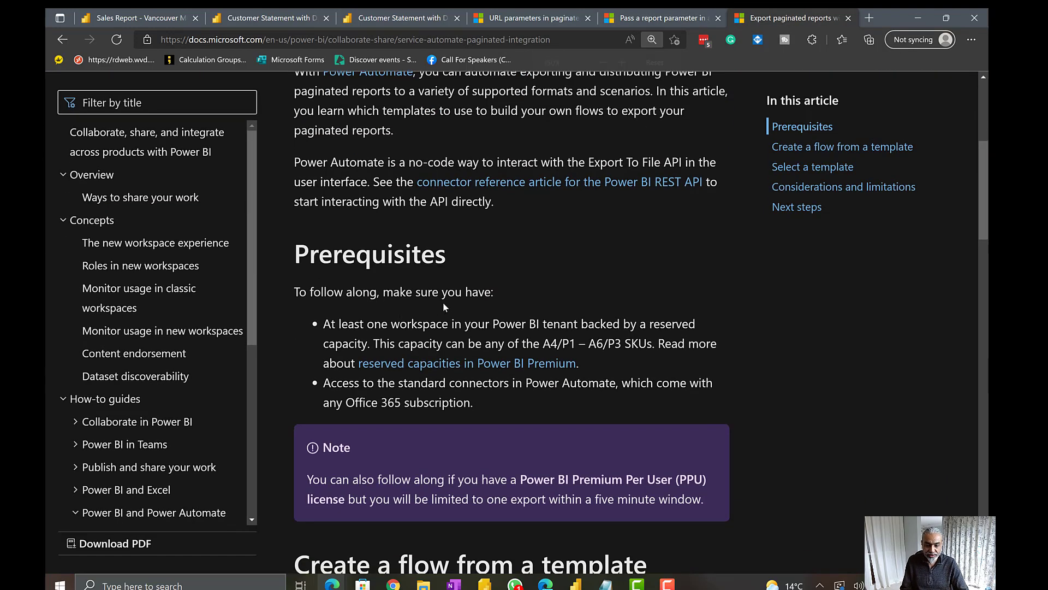
scroll(382, 555, "down", 1)
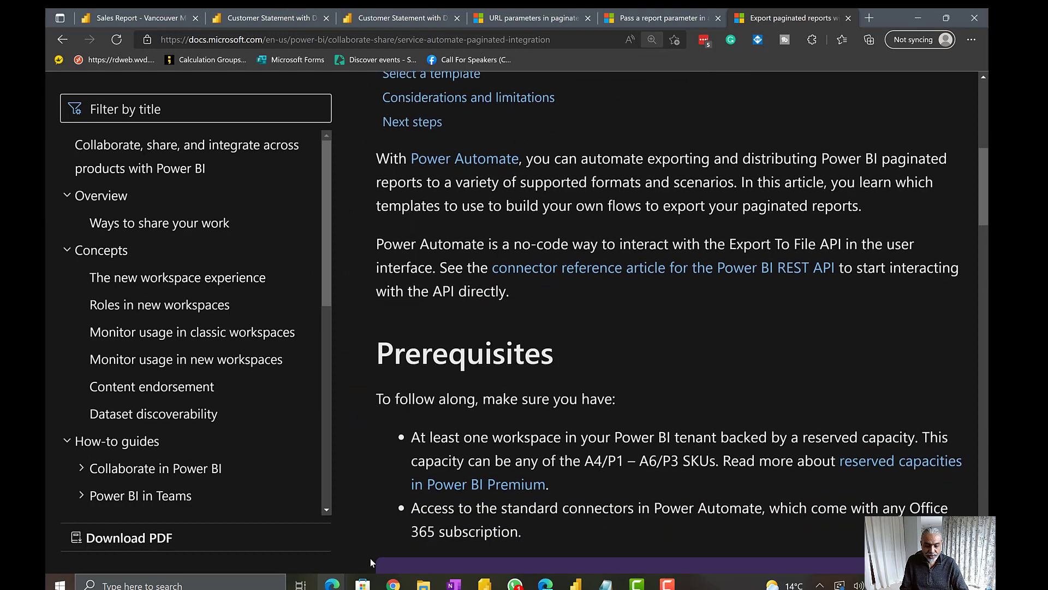
left_click_drag(488, 433, 938, 423)
left_click_drag(572, 456, 683, 456)
key("ctrl+minus")
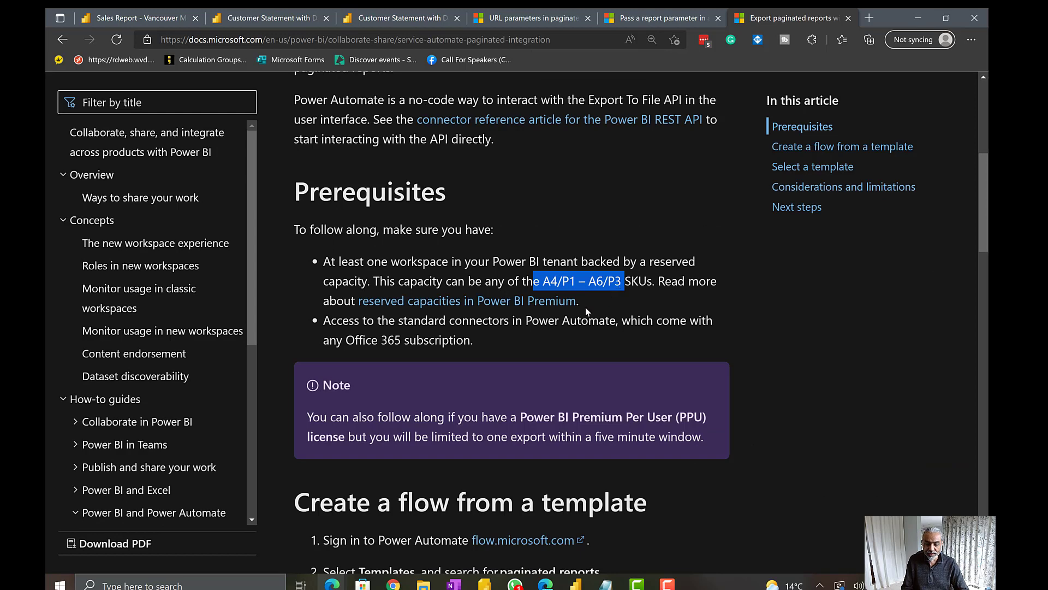
scroll(585, 307, "down", 3)
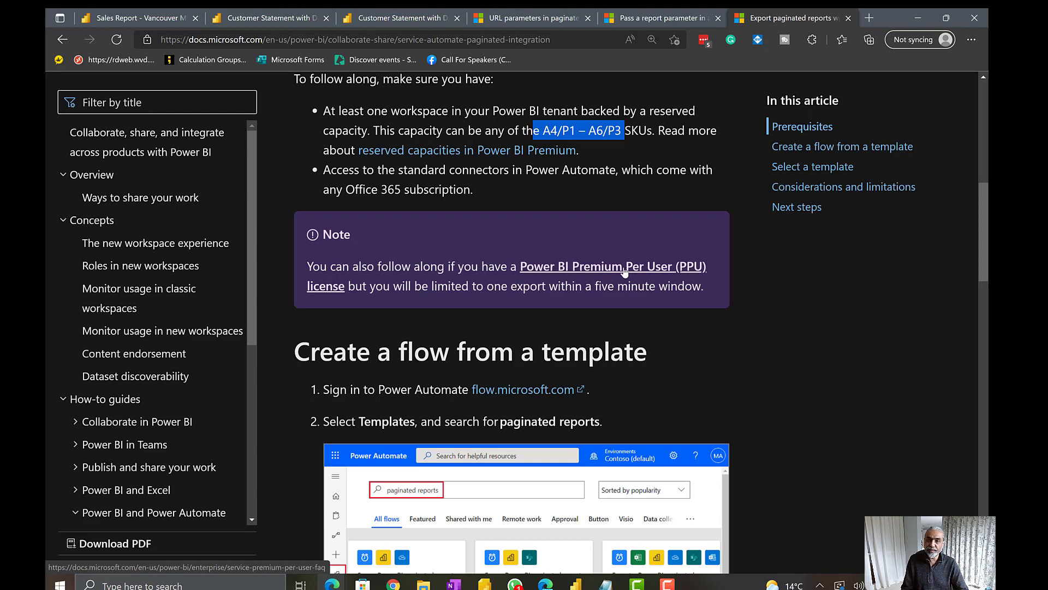
left_click_drag(389, 291, 702, 287)
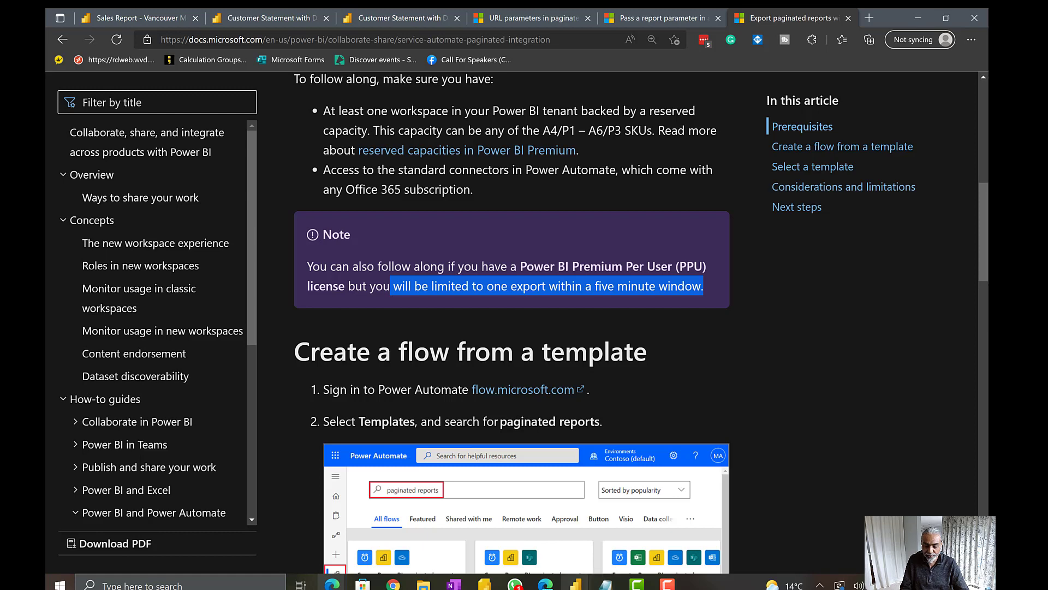
Switch to the Sales Report in Power BI Desktop and expand the Action settings of the export image on the Sales Overview page
left_click(576, 583)
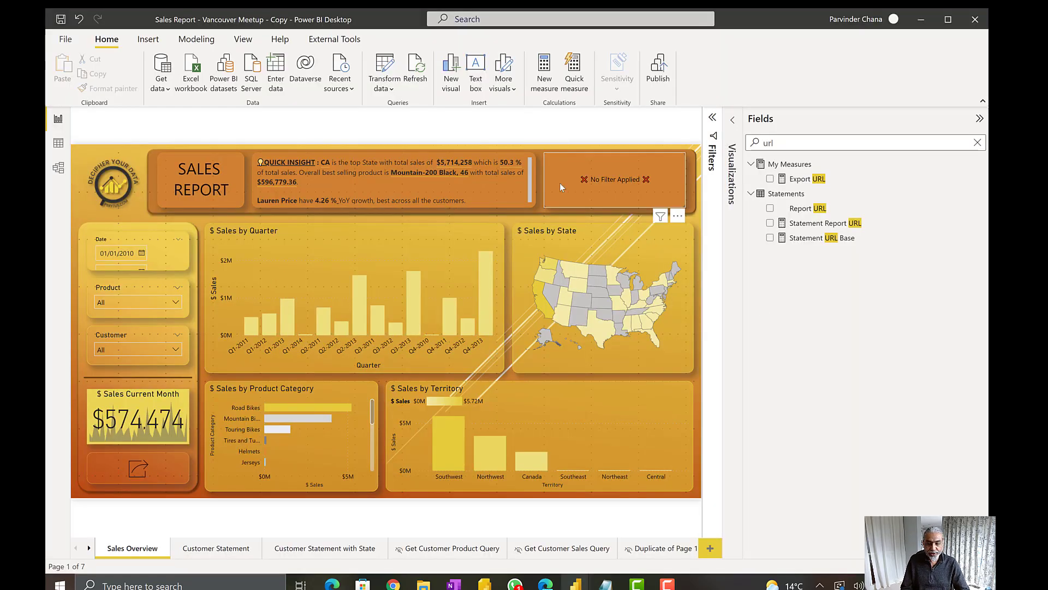
left_click(148, 478)
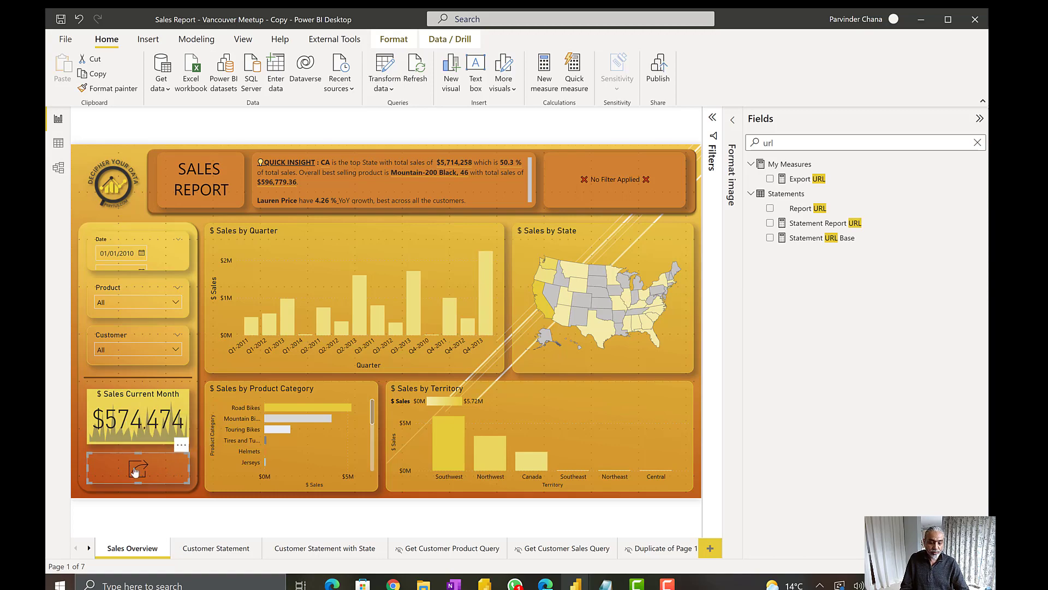
left_click(732, 125)
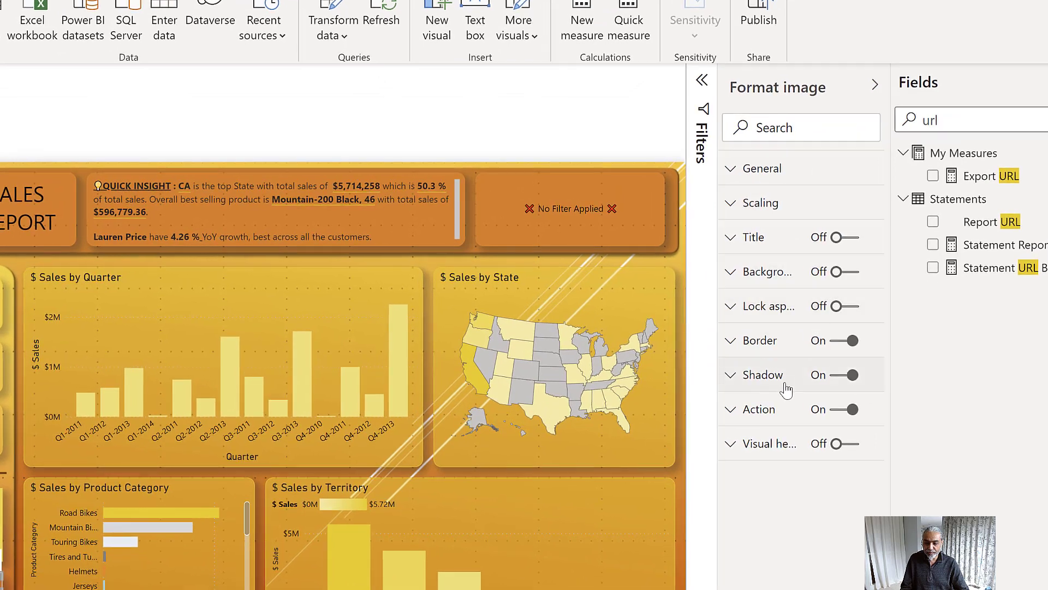
left_click(741, 417)
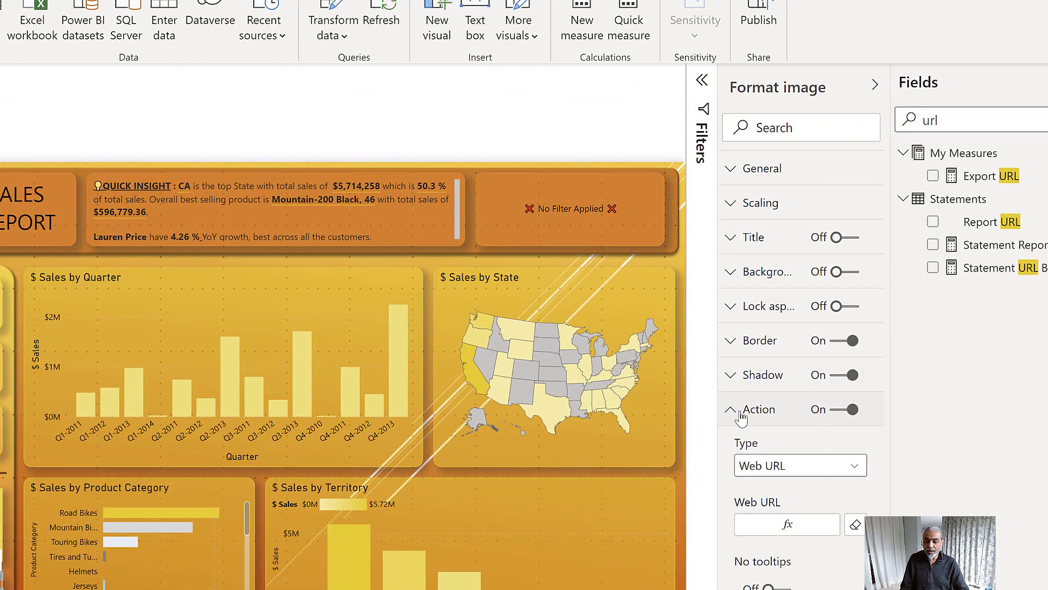
Review the export image's Web URL action type and the Export URL field its conditional formatting is based on
left_click(803, 465)
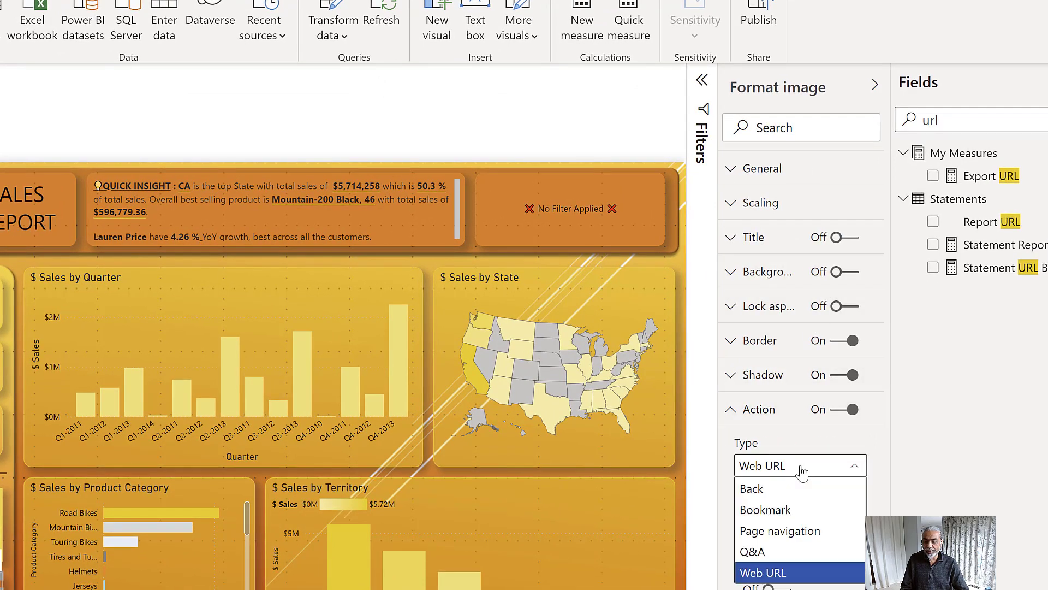
left_click(785, 574)
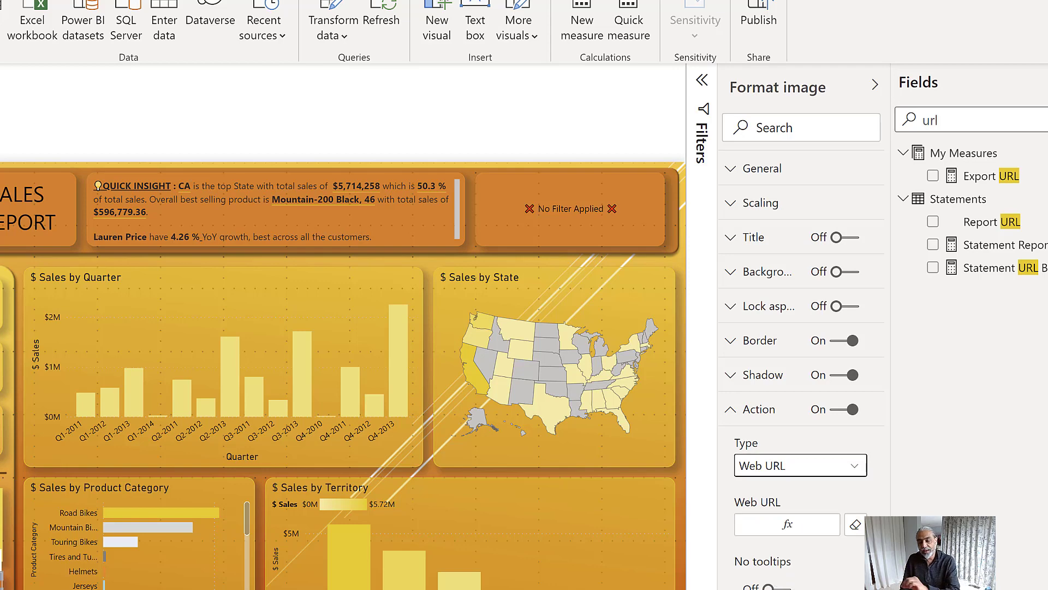
left_click(780, 529)
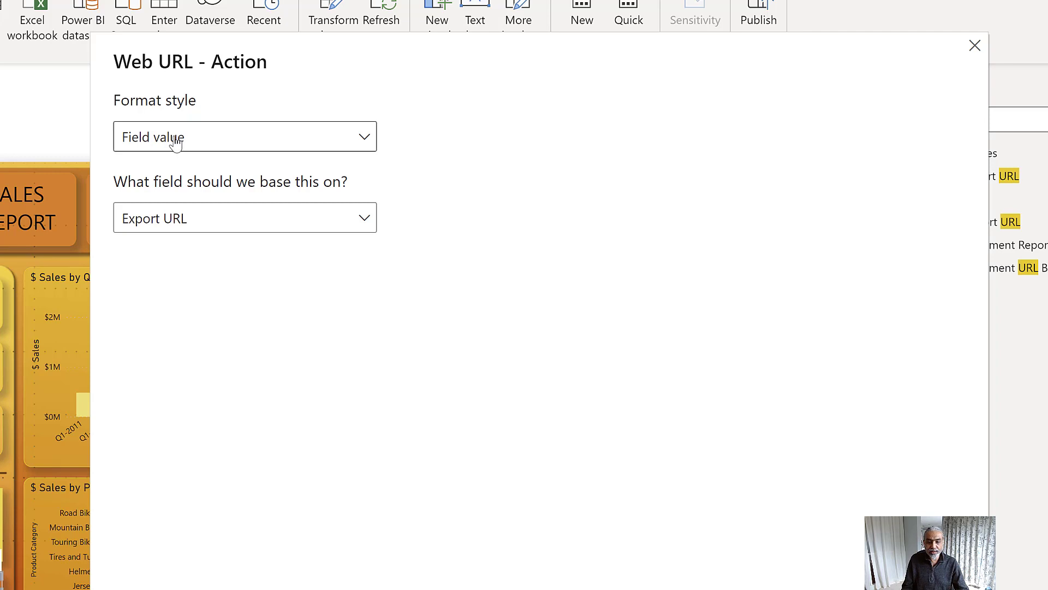
left_click(178, 225)
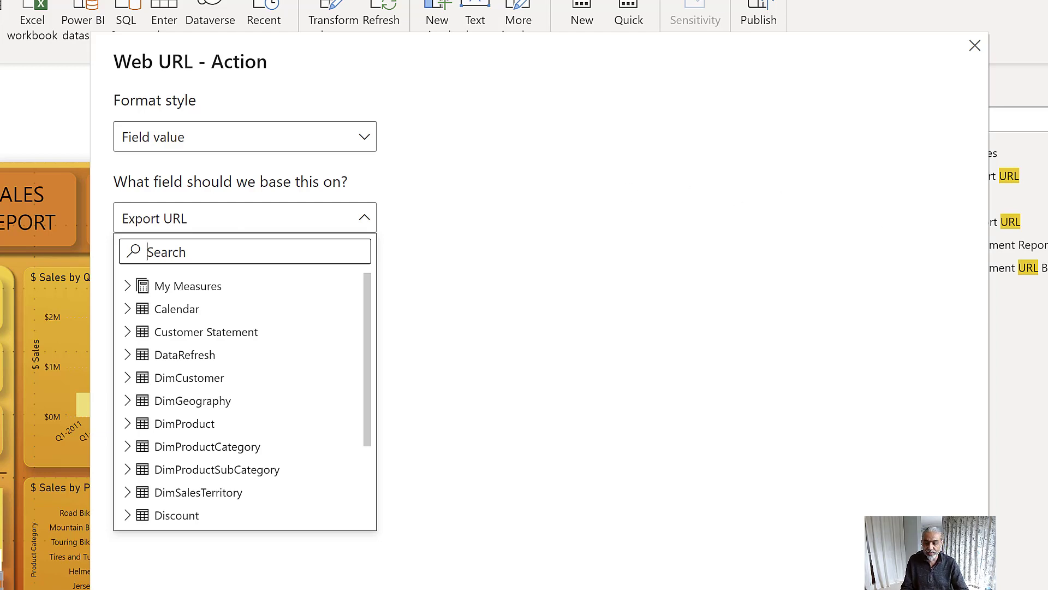
key("Escape")
key("Return")
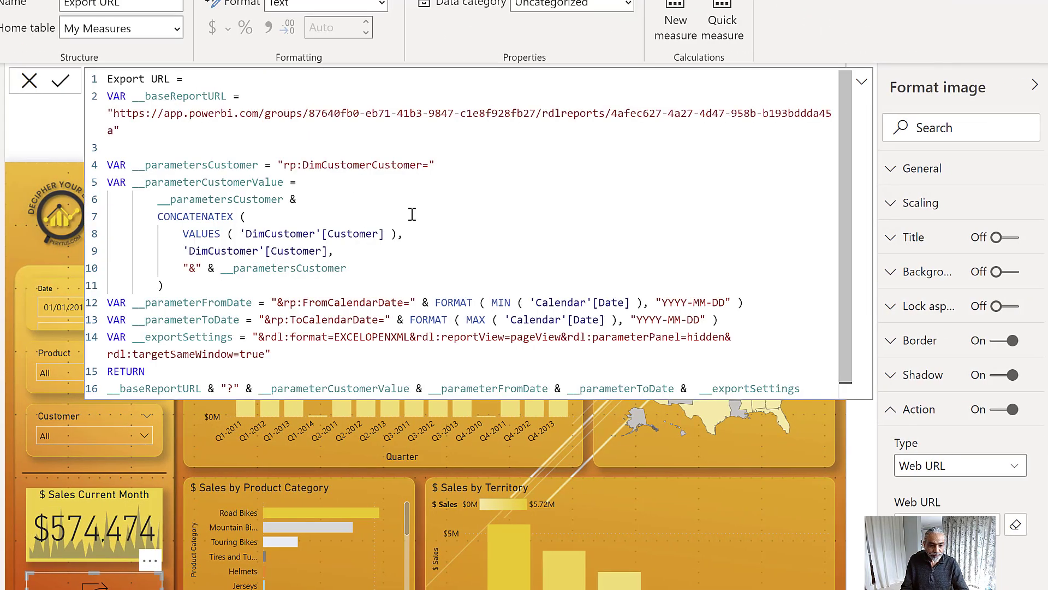
Widen the formula area of the Export URL measure and examine the __baseReportURL variable with its workspace and report URL
left_click(1034, 86)
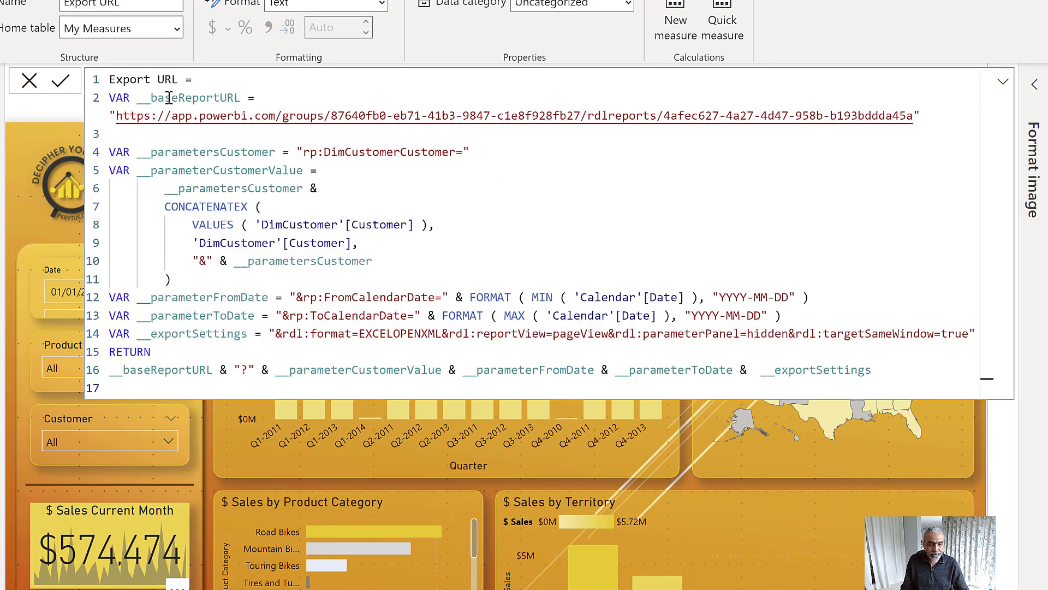
left_click_drag(152, 100, 217, 109)
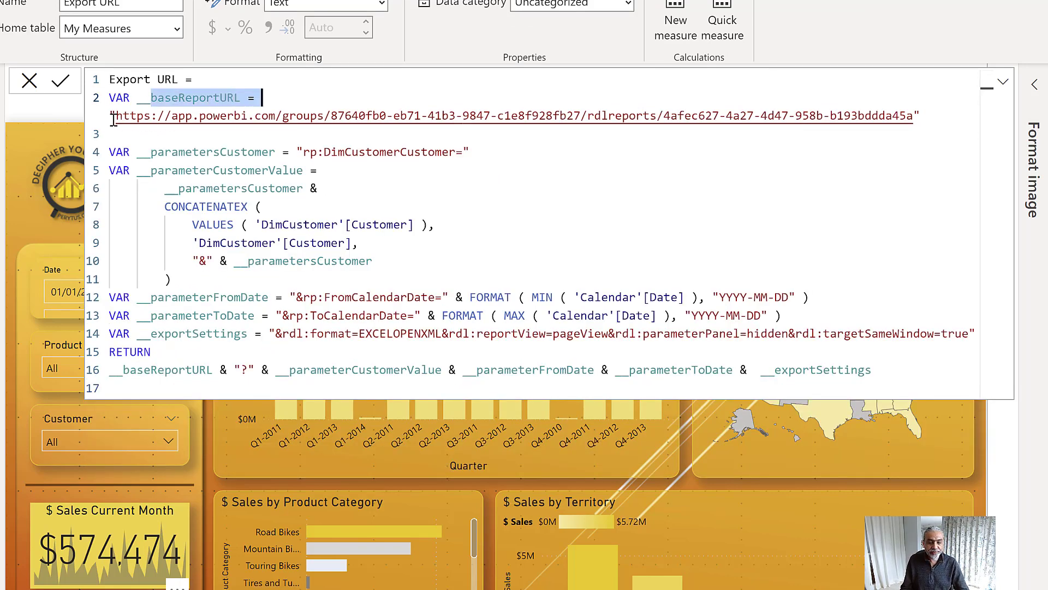
left_click_drag(111, 115, 729, 111)
left_click(926, 109)
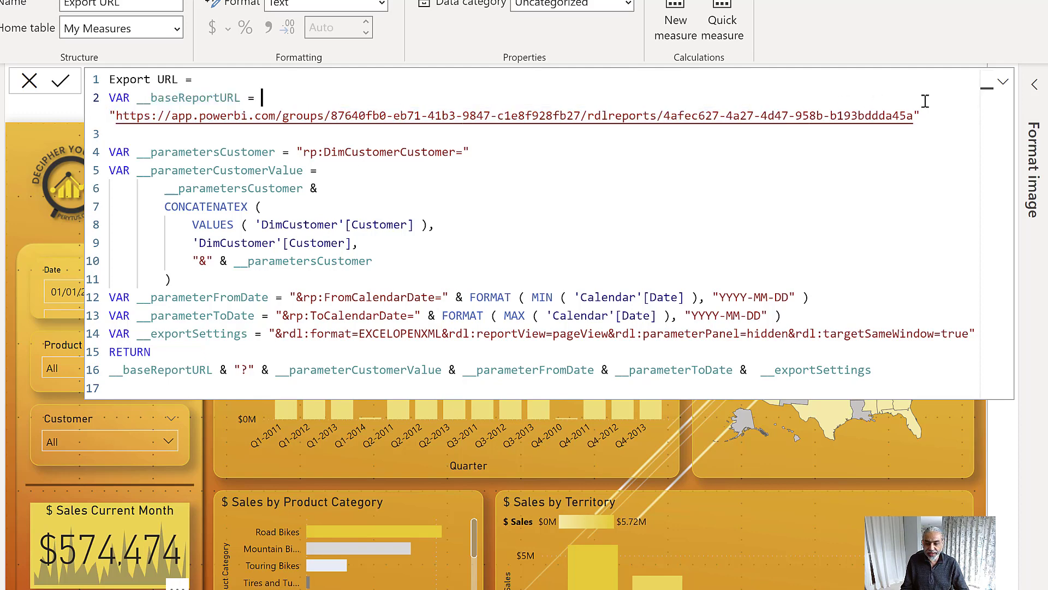
key("shift+Home")
left_click(143, 100)
key("shift+End")
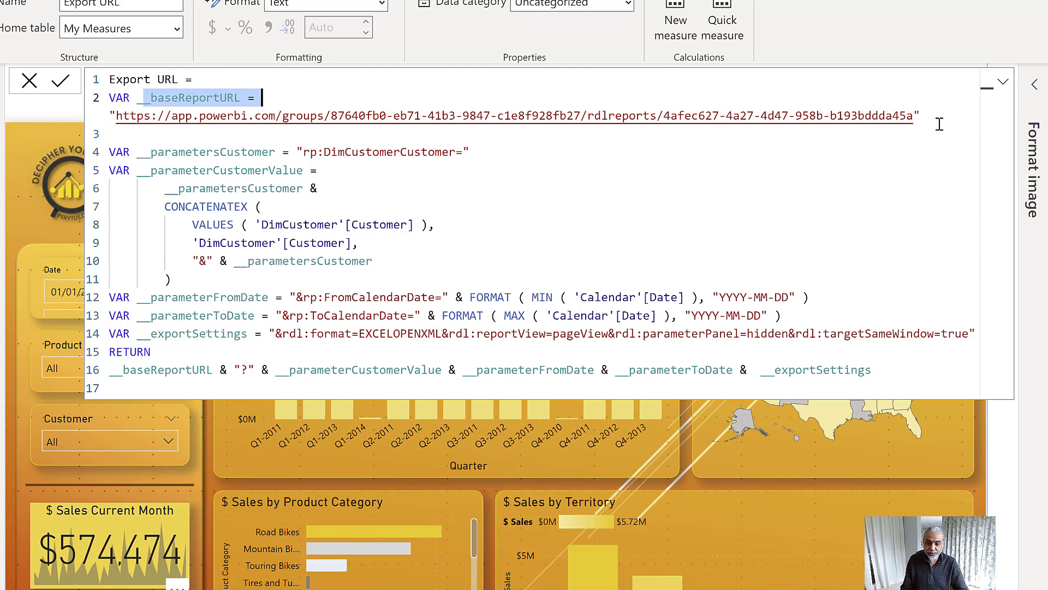
left_click_drag(929, 117, 79, 117)
left_click(180, 129)
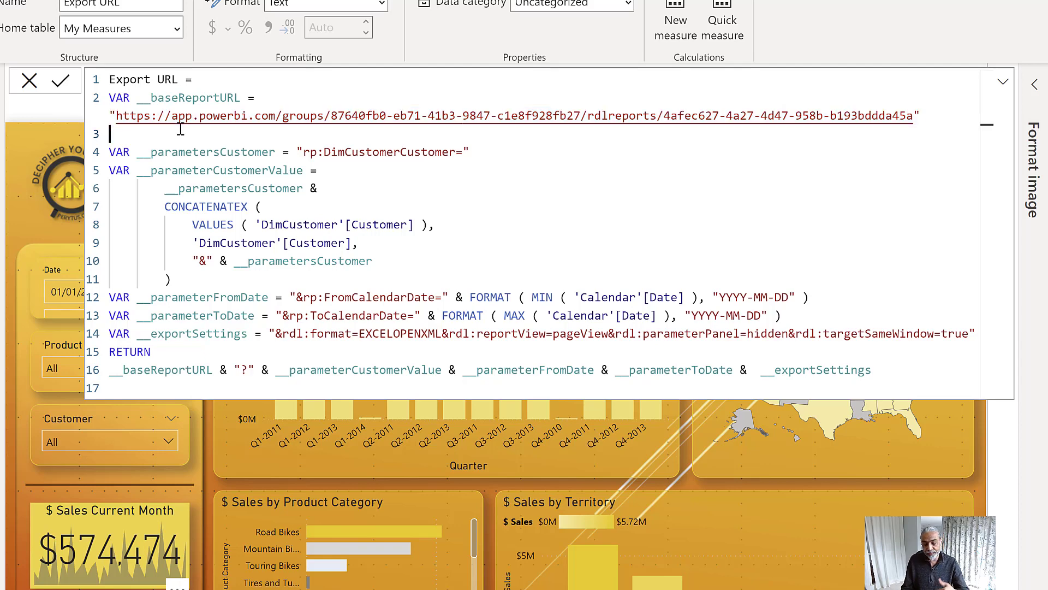
left_click_drag(134, 99, 893, 115)
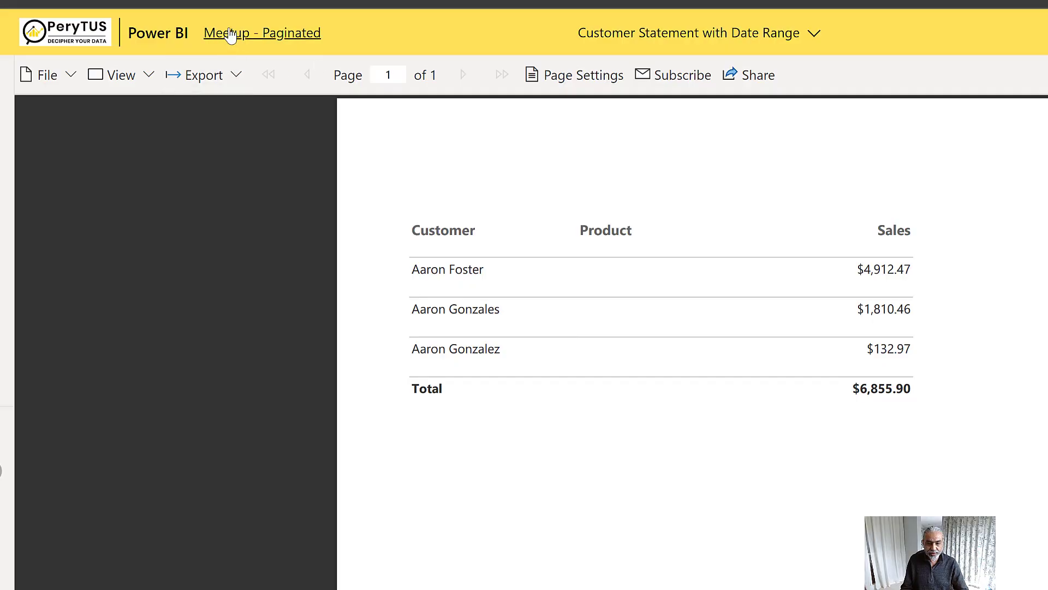
Switch to the Power BI service, go to the Meetup - Paginated workspace and open the Customer Statement with Date Range report
left_click_drag(231, 33, 676, 40)
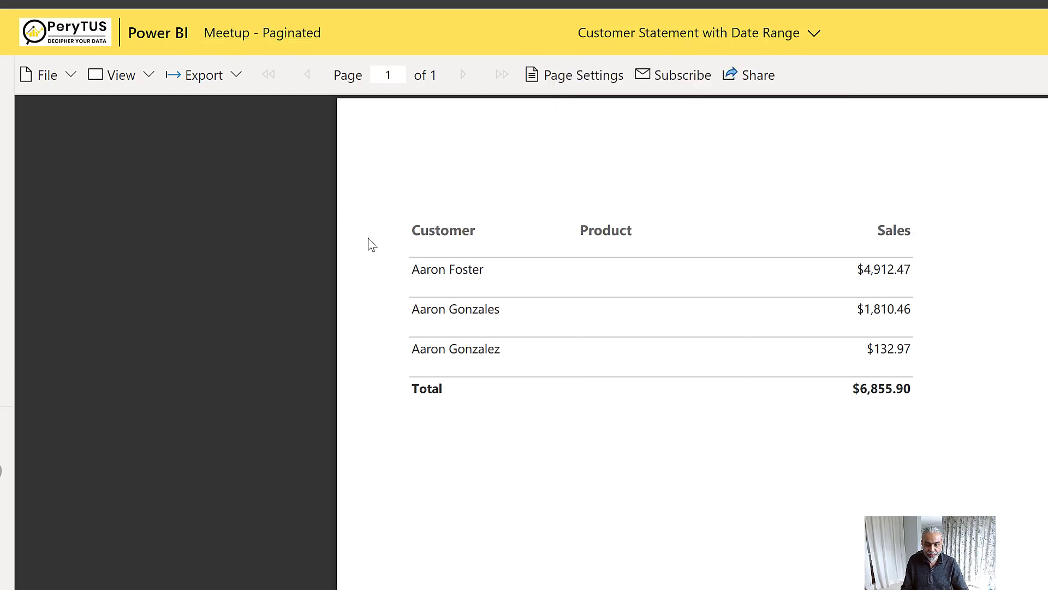
left_click(270, 34)
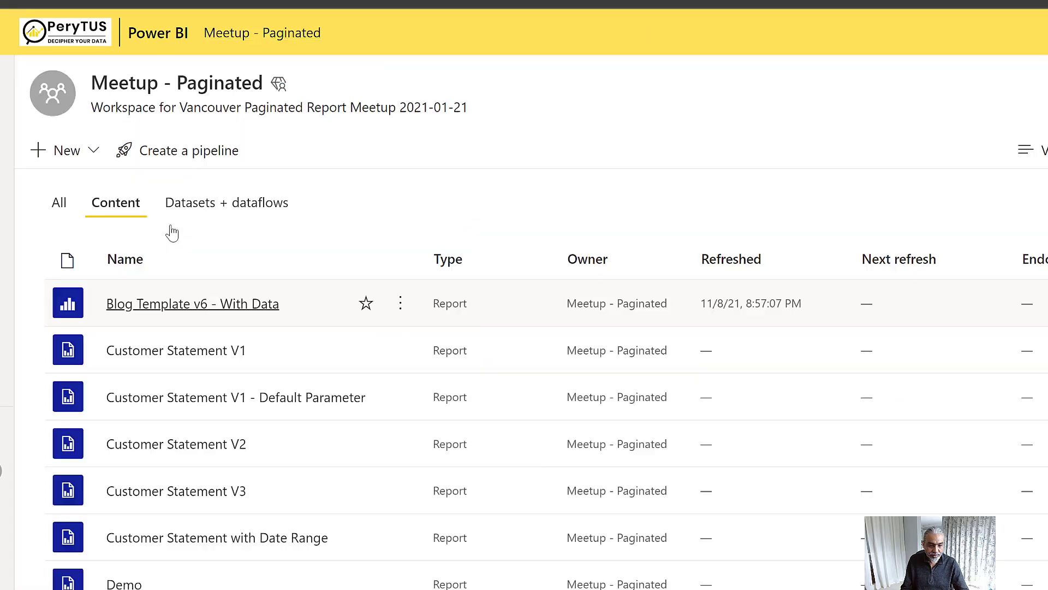
scroll(196, 393, "down", 2)
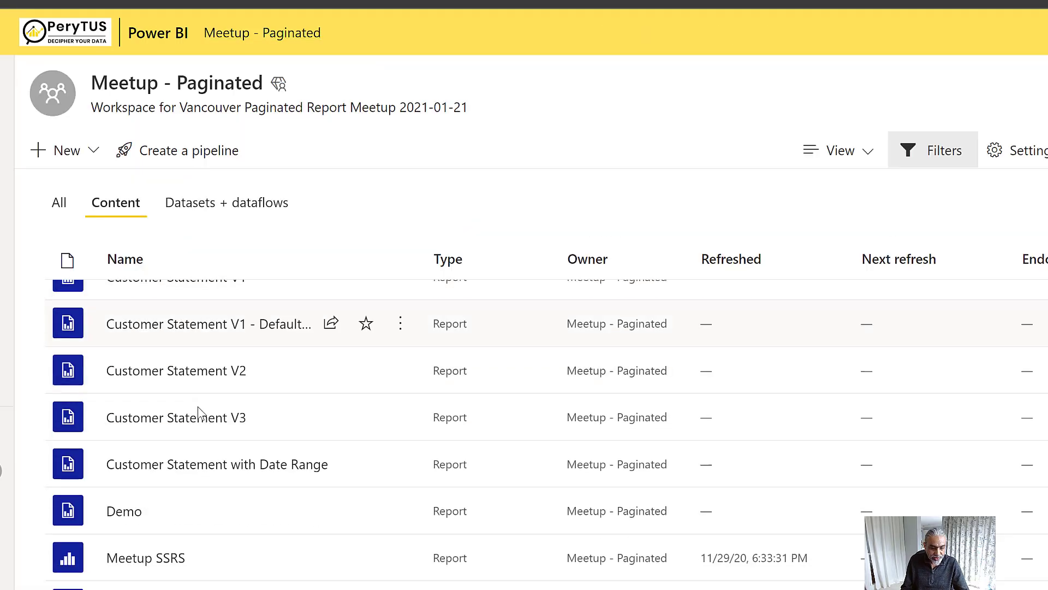
left_click(210, 463)
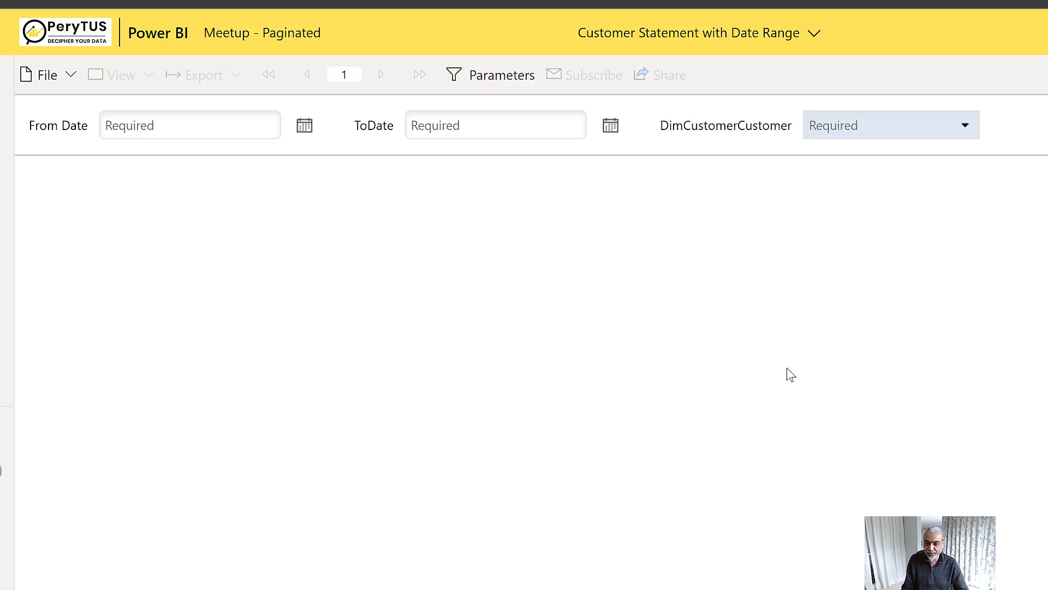
Return to Power BI Desktop and examine the __parametersCustomer variable with its rp: prefix and DimCustomerCustomer parameter name
key("alt+Tab")
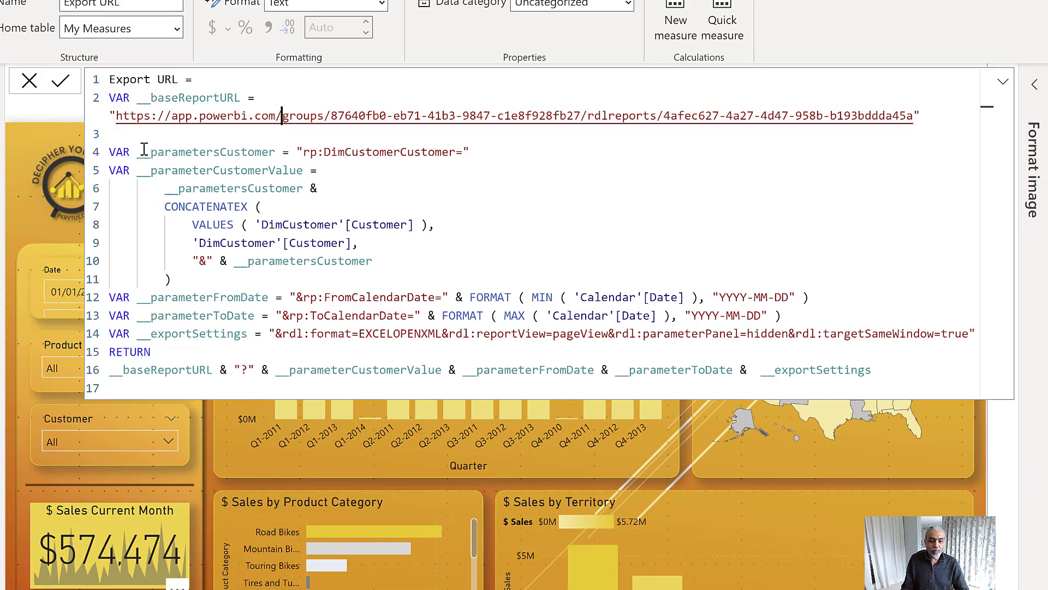
left_click_drag(138, 152, 463, 152)
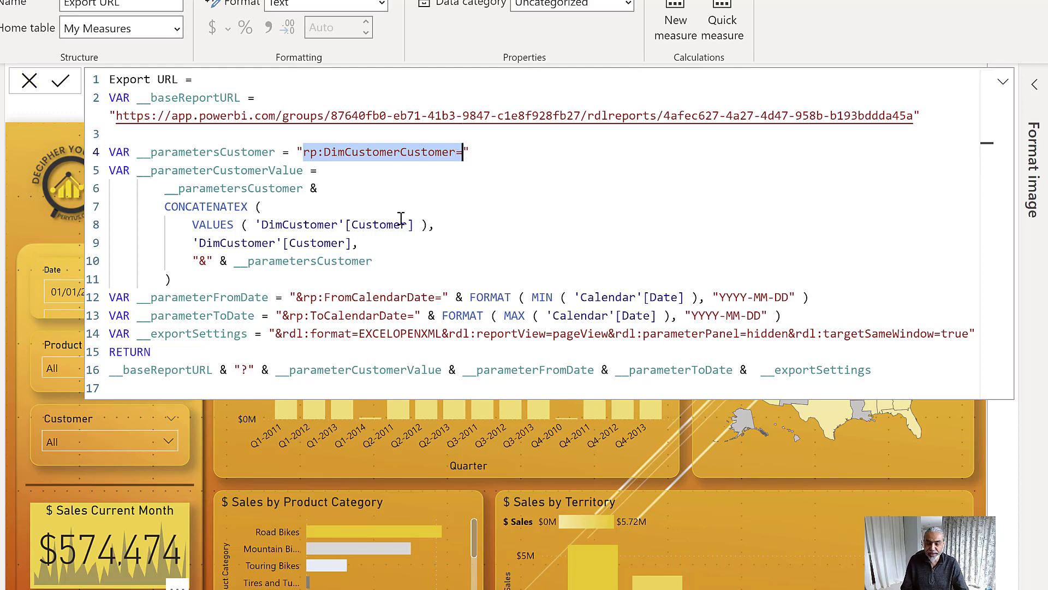
left_click(405, 171)
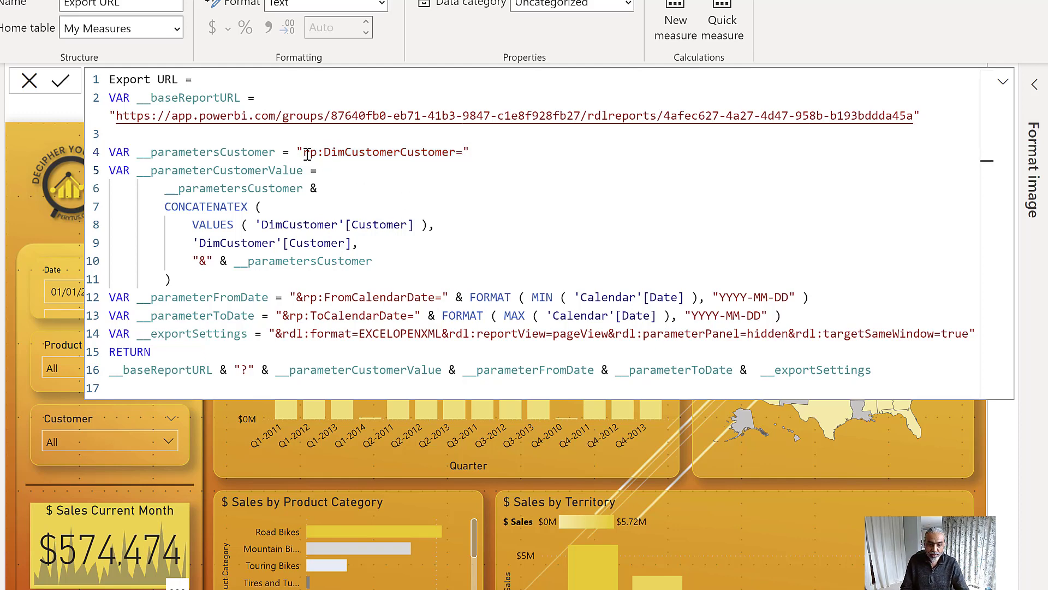
left_click_drag(304, 153, 319, 153)
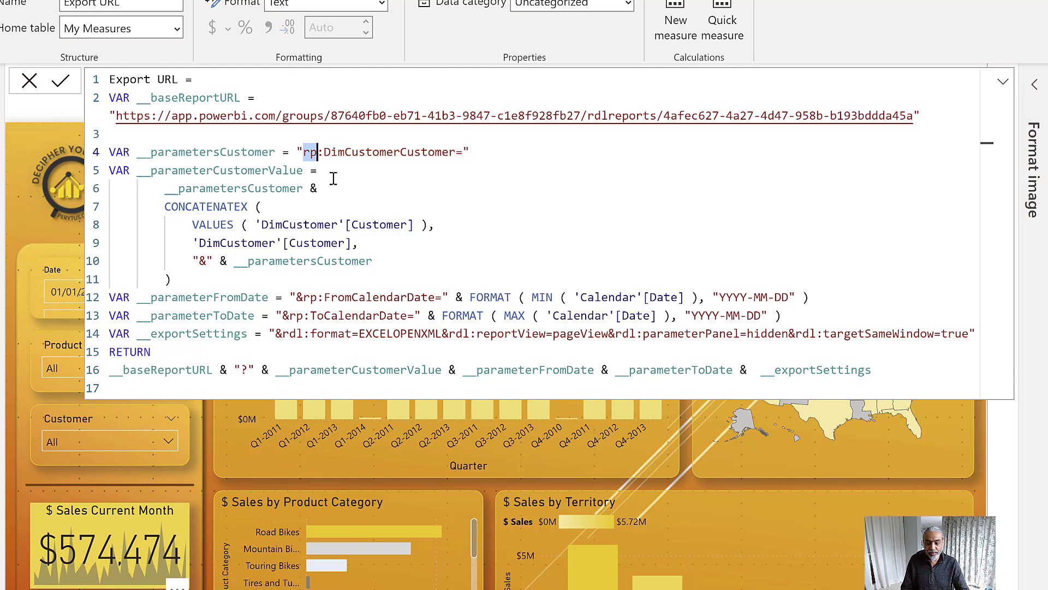
left_click_drag(324, 152, 394, 152)
left_click_drag(457, 149, 108, 152)
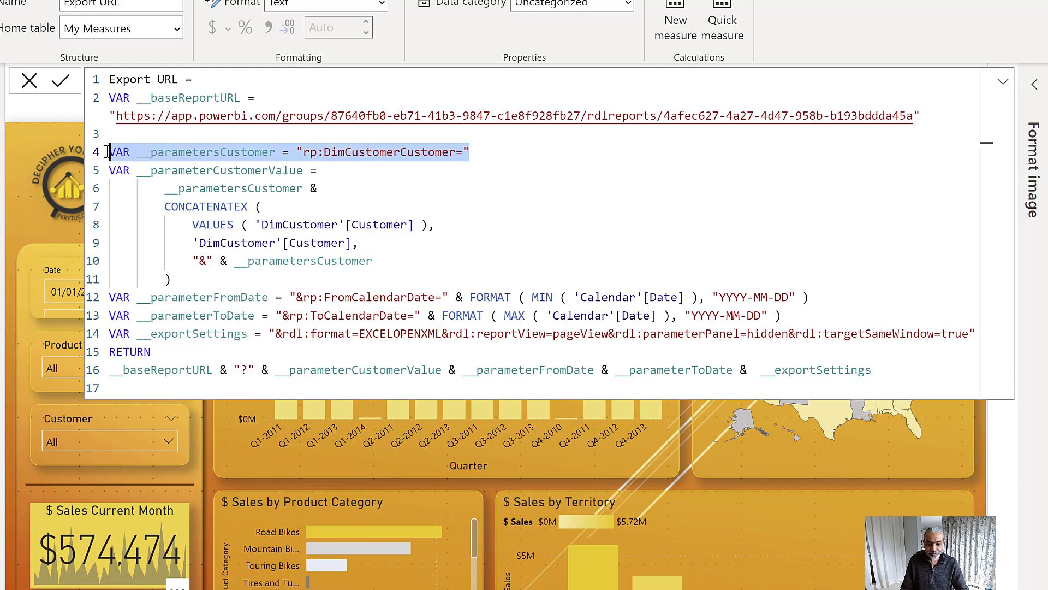
Examine how __parameterCustomerValue joins __parametersCustomer with a CONCATENATEX over the VALUES of DimCustomer[Customer]
left_click(178, 205)
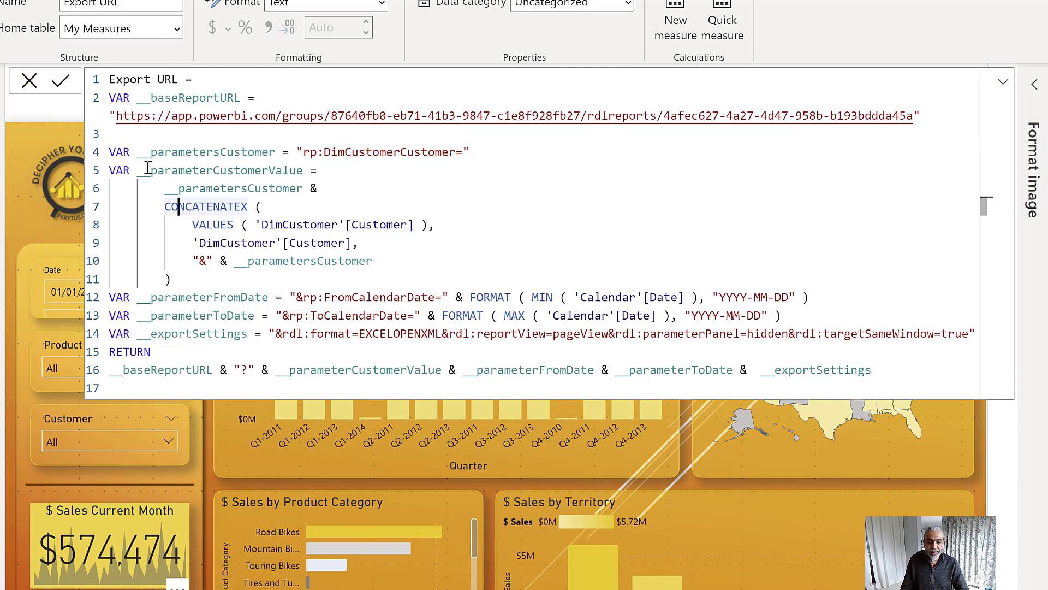
left_click_drag(177, 173, 297, 170)
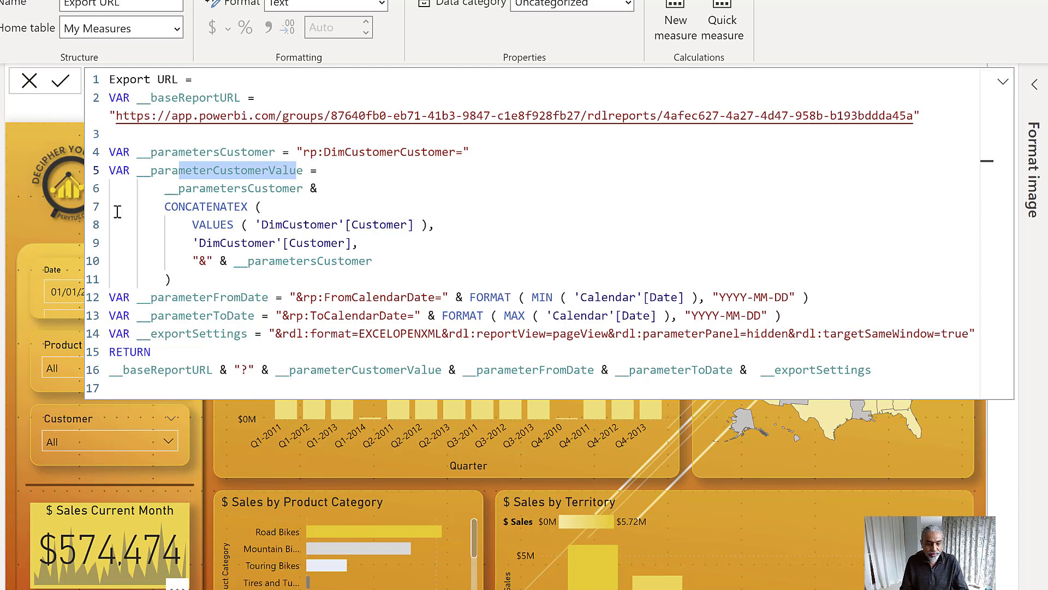
left_click_drag(165, 206, 240, 206)
left_click_drag(164, 188, 289, 189)
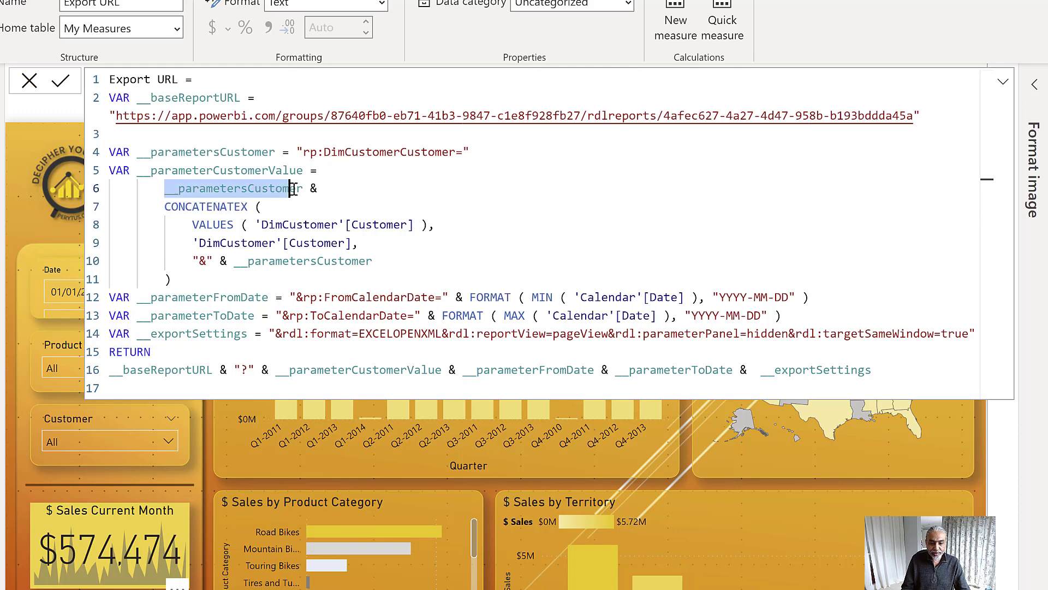
double_click(206, 153)
left_click_drag(297, 152, 457, 155)
left_click_drag(164, 188, 313, 188)
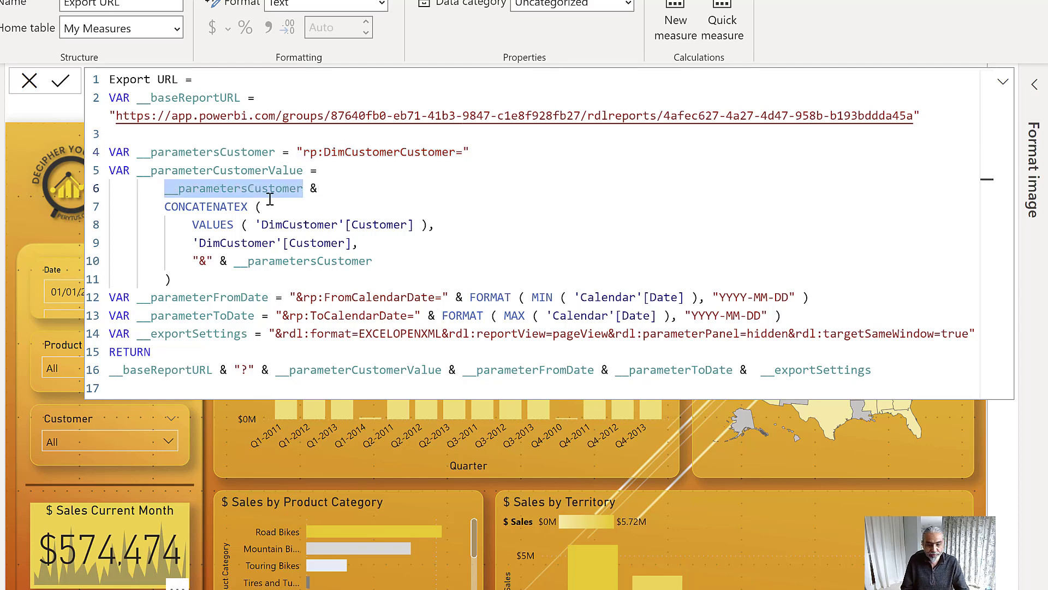
left_click(240, 224)
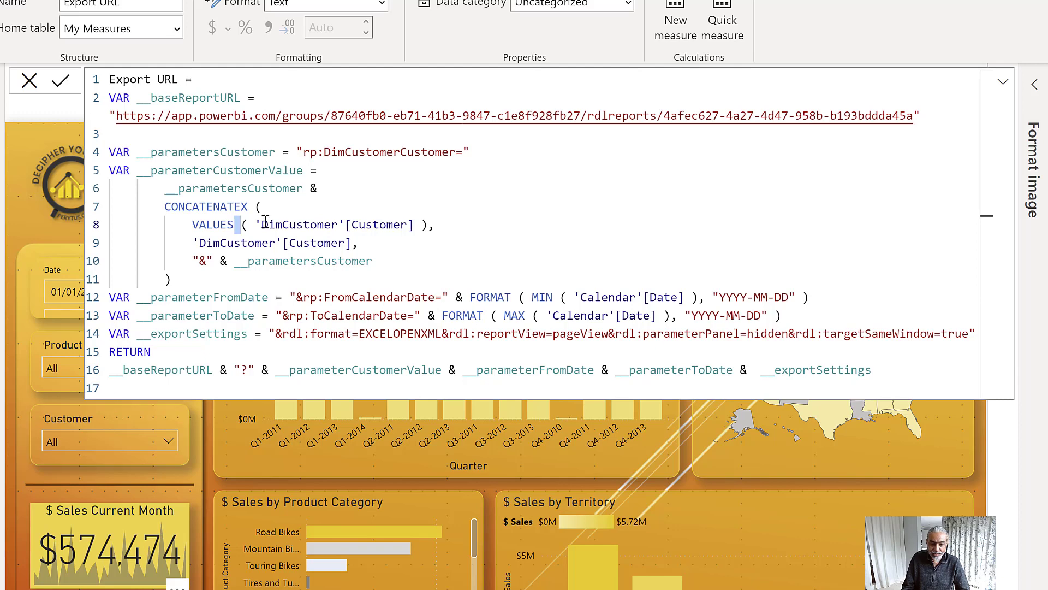
left_click_drag(192, 225, 456, 226)
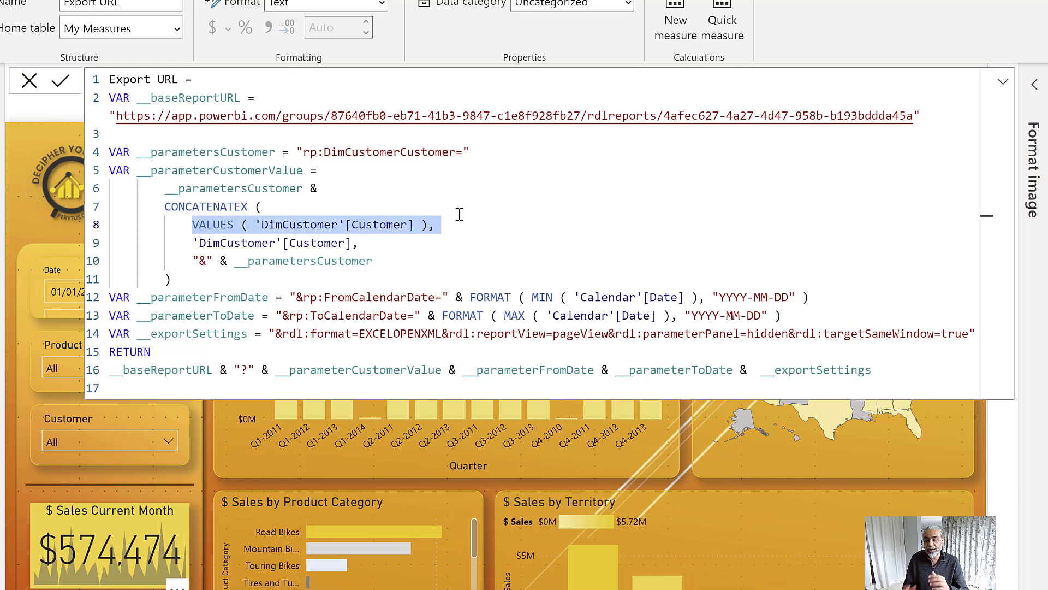
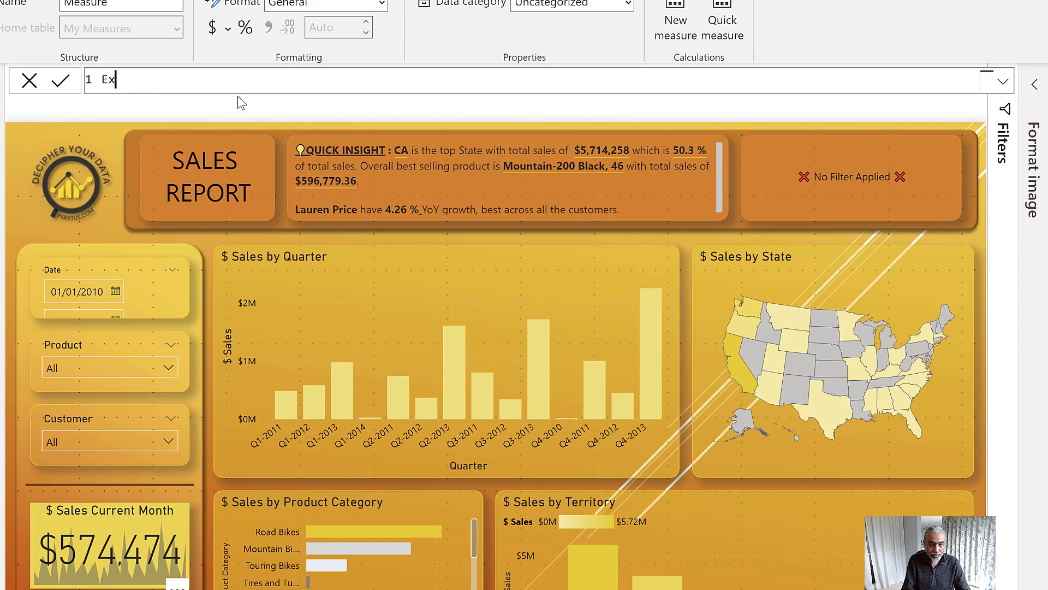
Name the new measure Export URL Demo, paste in the Export URL formula and remove the duplicate measure name line
type("empo ")
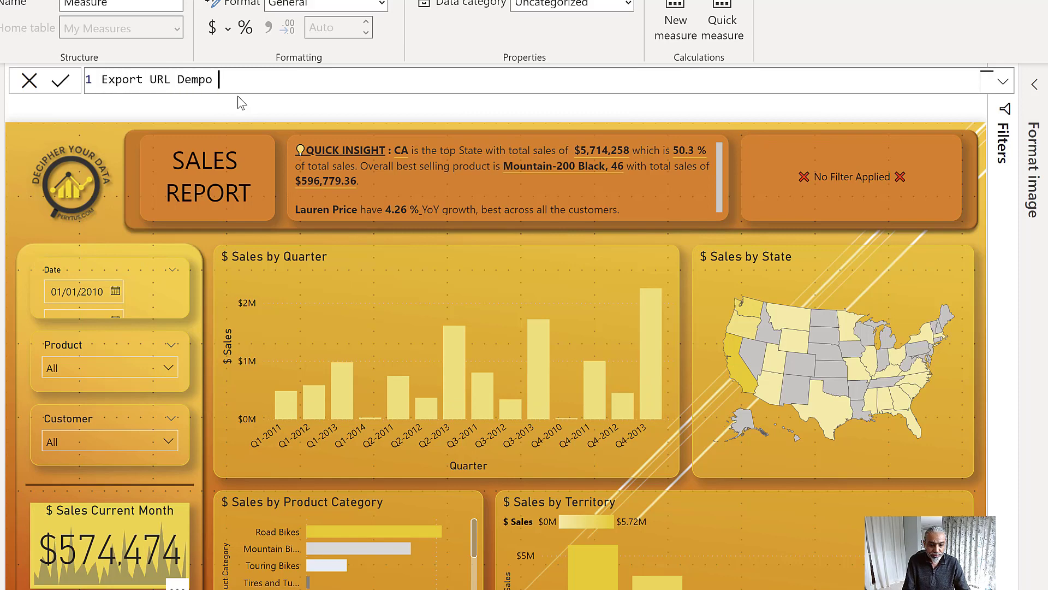
type("=")
key("BackSpace")
key("BackSpace")
key("BackSpace")
key("BackSpace")
key("BackSpace")
type("o =")
key("ctrl+v")
left_click_drag(237, 98, 87, 105)
key("BackSpace")
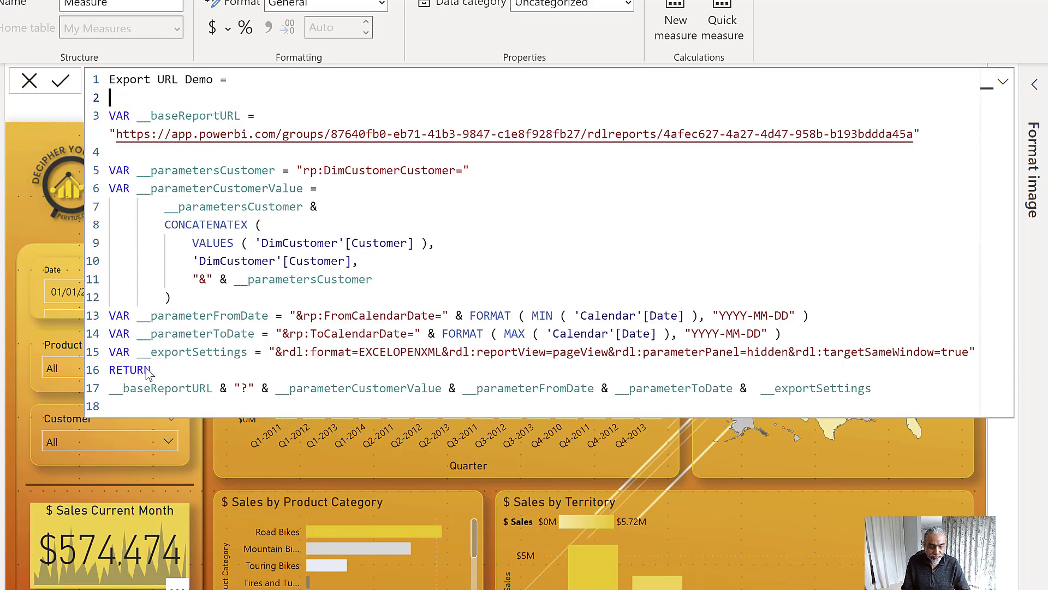
Turn the final URL expression into a variable named __return and add a new RETURN statement below it
left_click(143, 371)
double_click(139, 371)
type("VAR ")
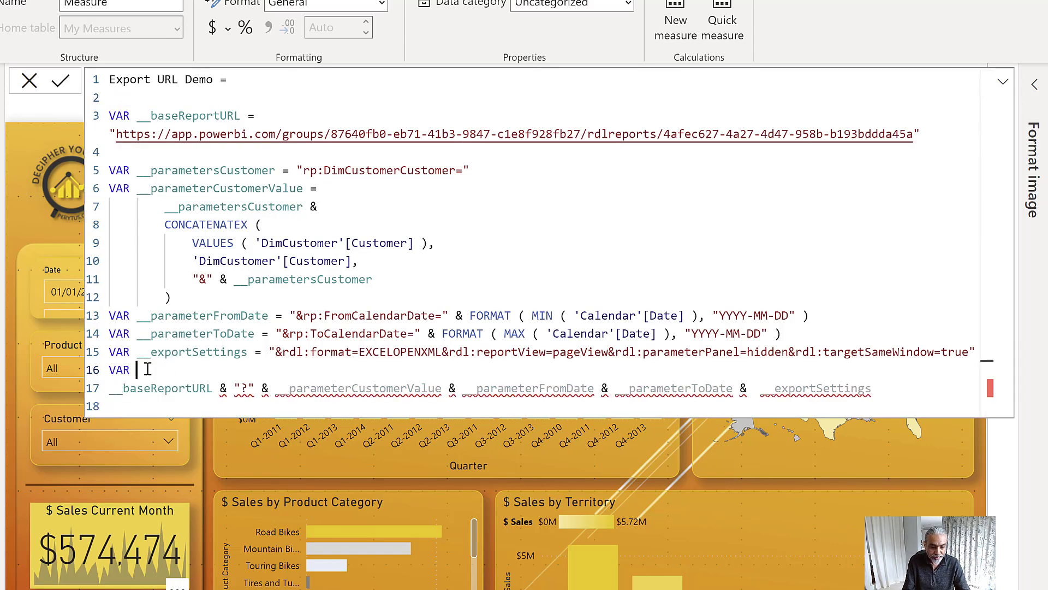
type("__return =")
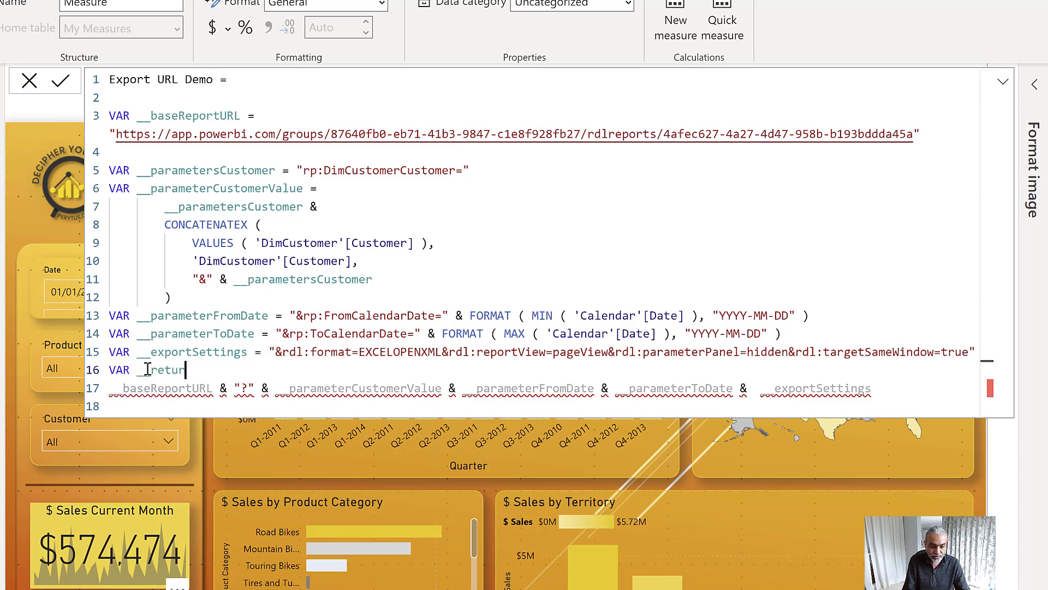
left_click(885, 393)
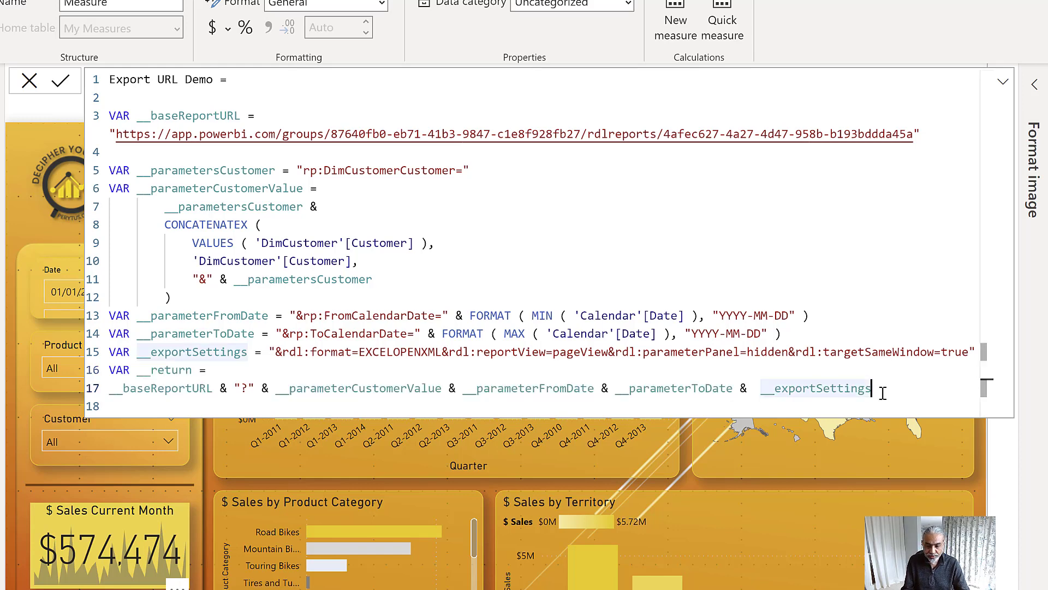
key("Return")
key("Return")
type("RETURN")
key("Return")
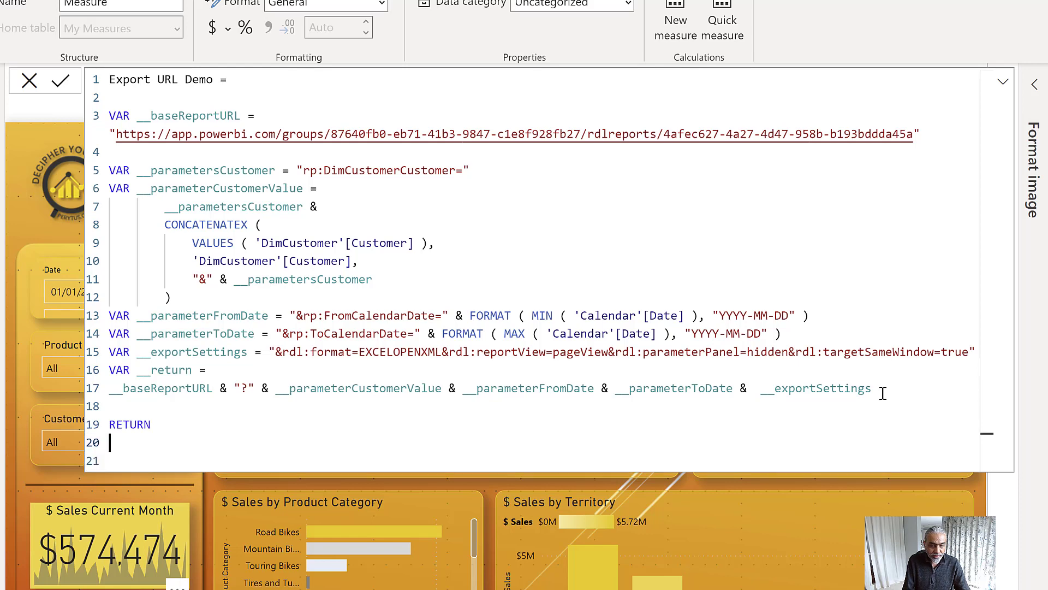
Make the Export URL Demo measure return the __parameterCustomerValue variable
double_click(234, 189)
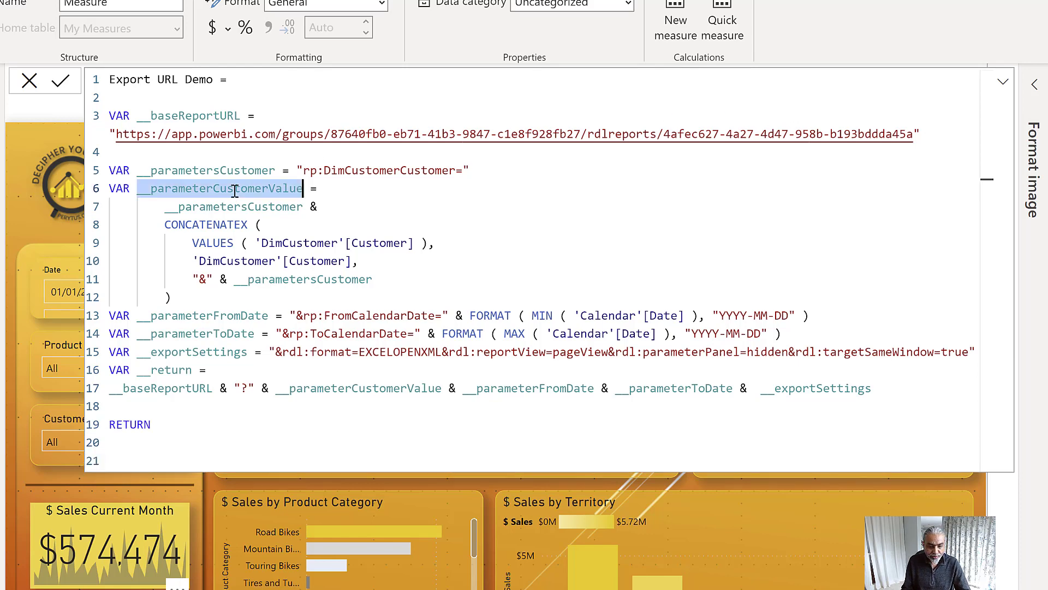
key("ctrl+c")
left_click(125, 460)
key("ctrl+v")
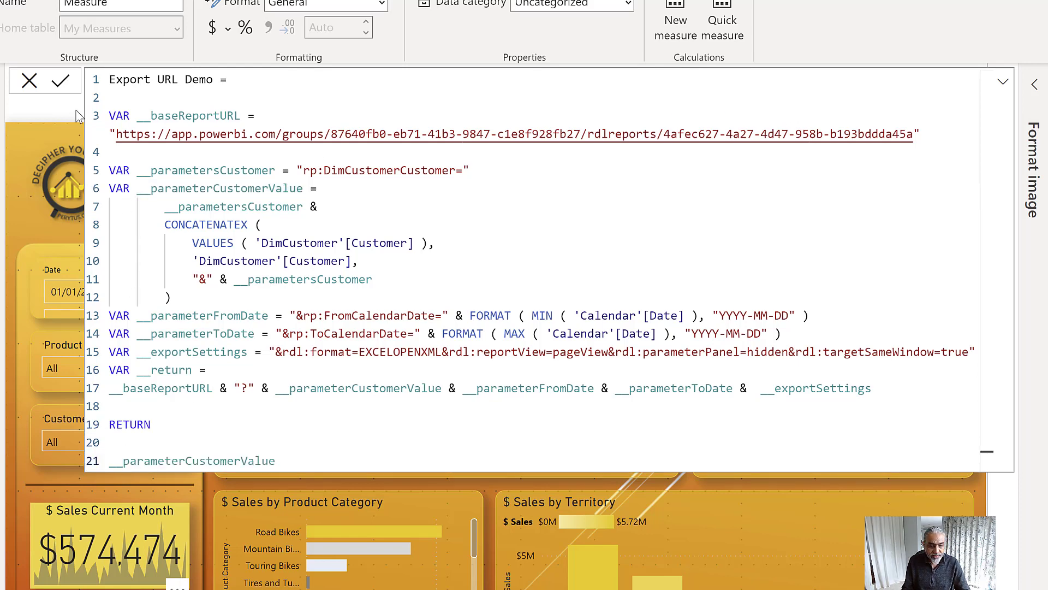
Commit the Export URL Demo measure and show it in a widened table visual on the blank page
key("Return")
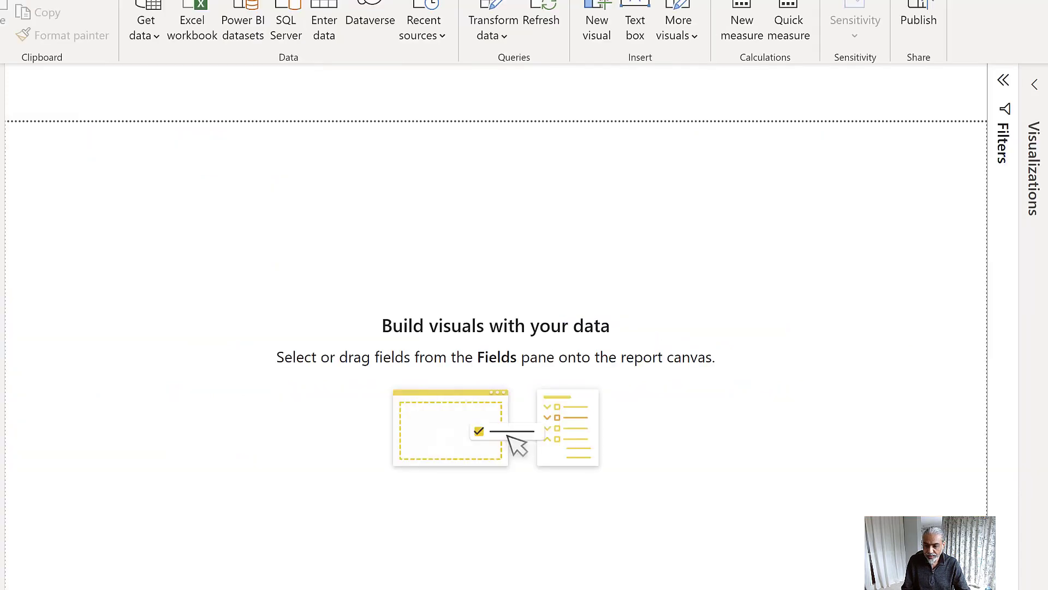
left_click_drag(1037, 231, 479, 250)
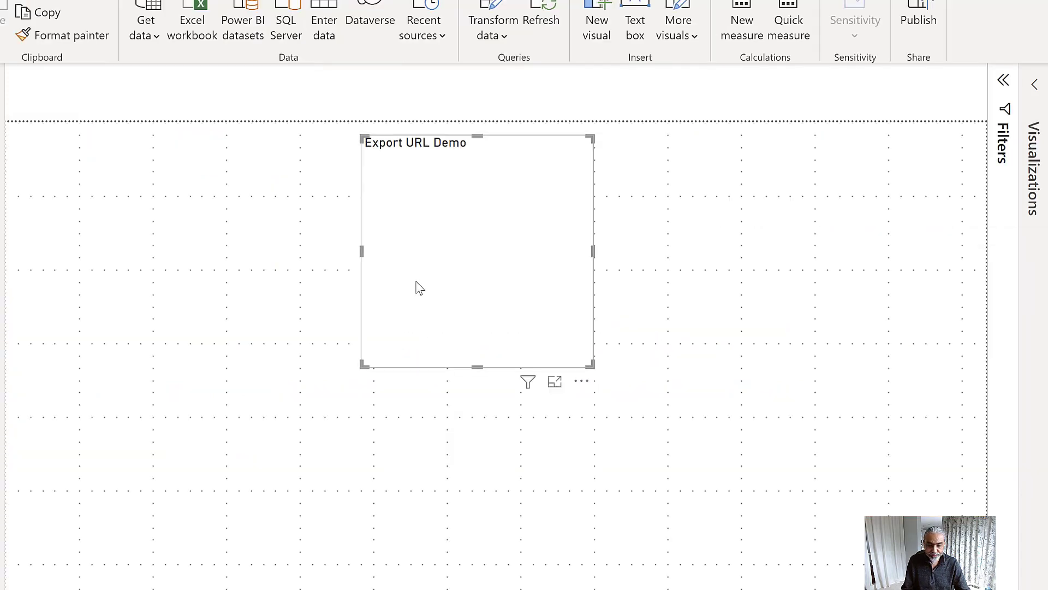
left_click(1035, 98)
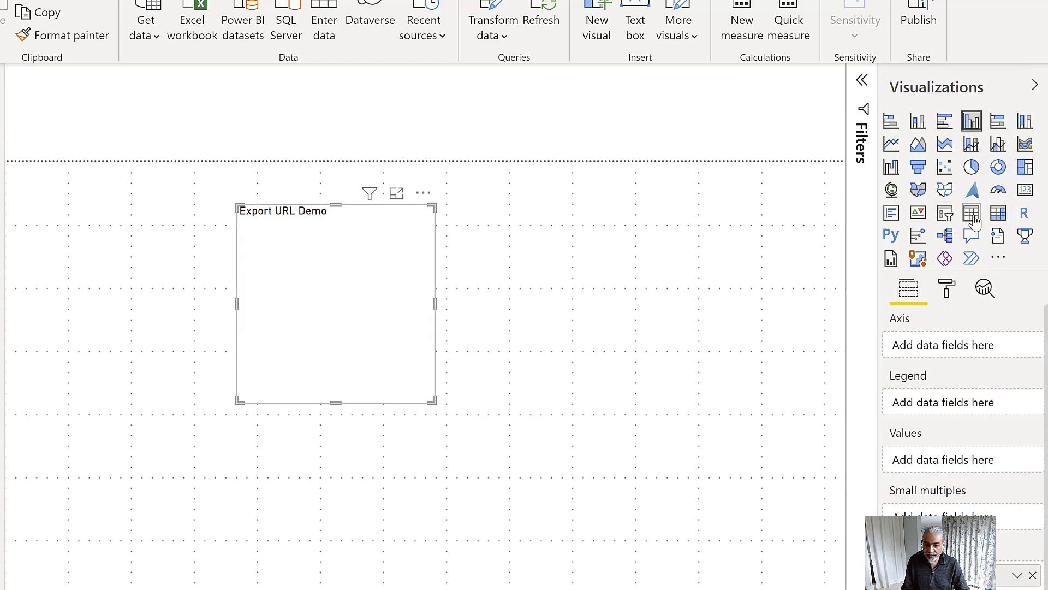
left_click(973, 215)
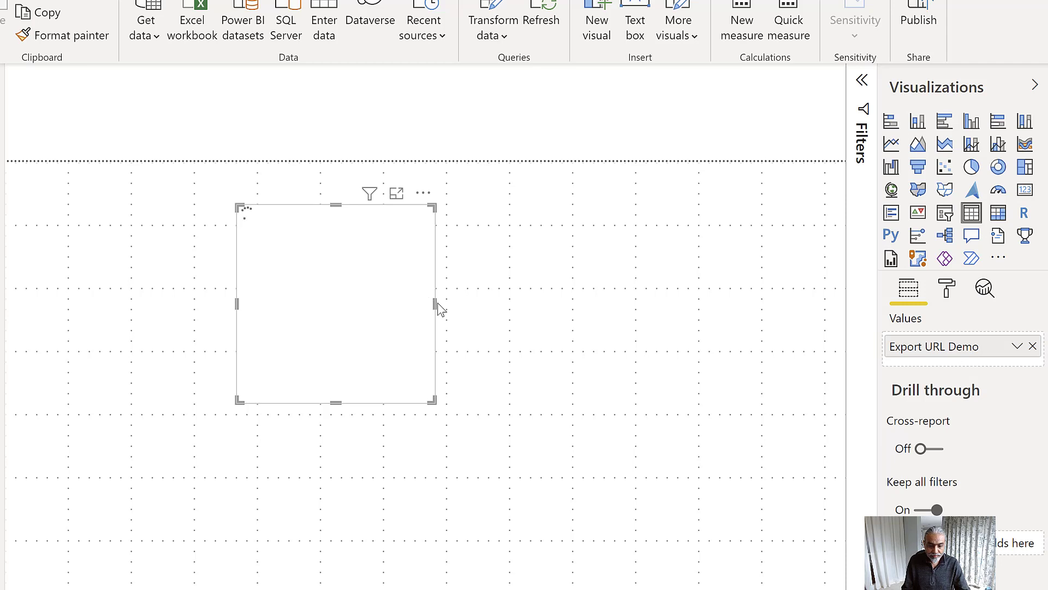
left_click_drag(548, 308, 667, 303)
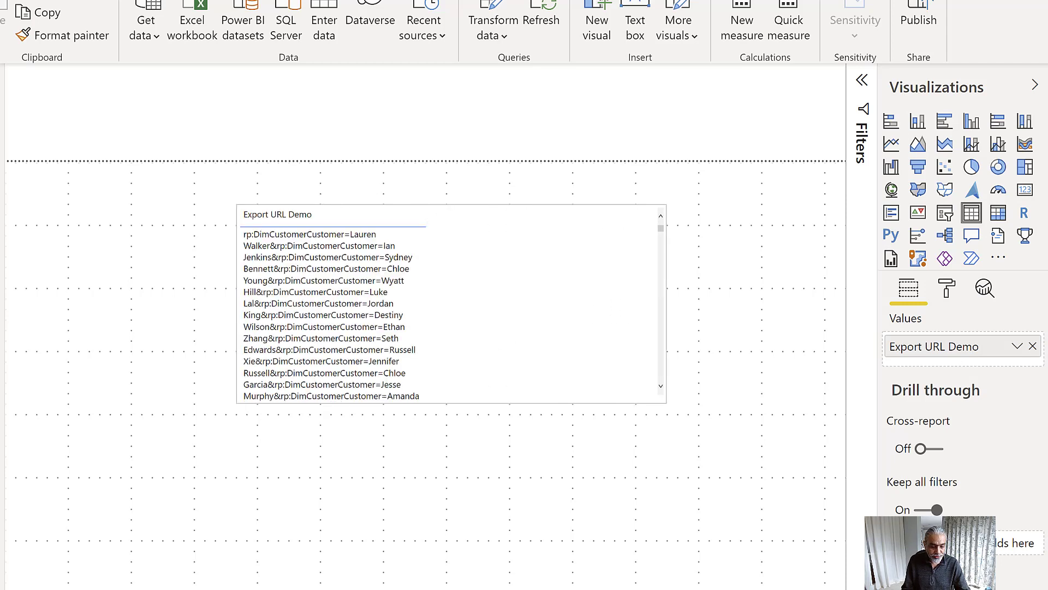
left_click_drag(453, 214, 569, 214)
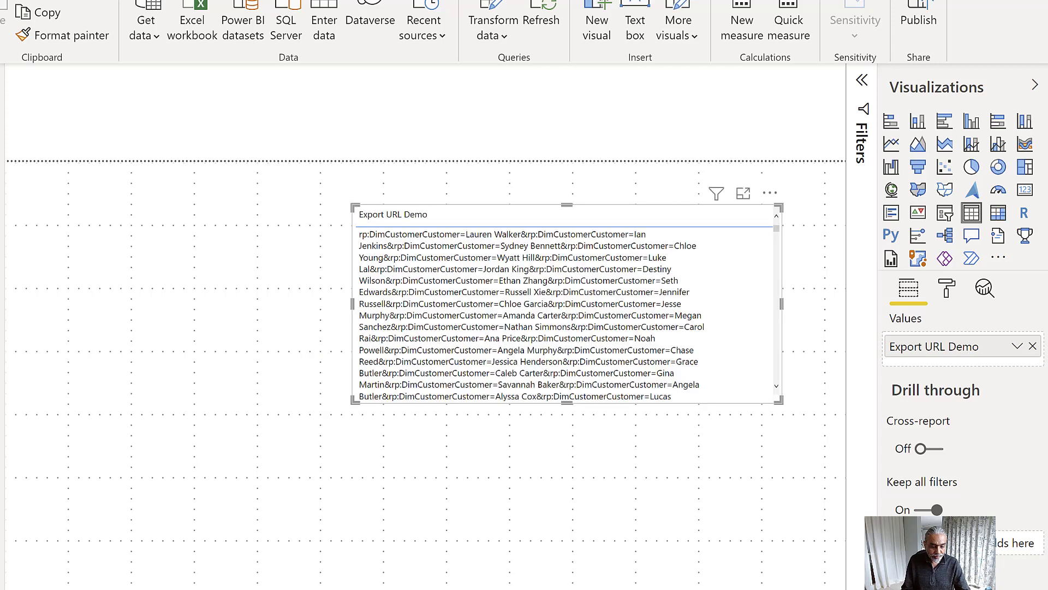
Copy the Date and Customer slicers from the sales report page to the demo page, synced with their originals, and place them beside the table
key("ctrl+Page_Down")
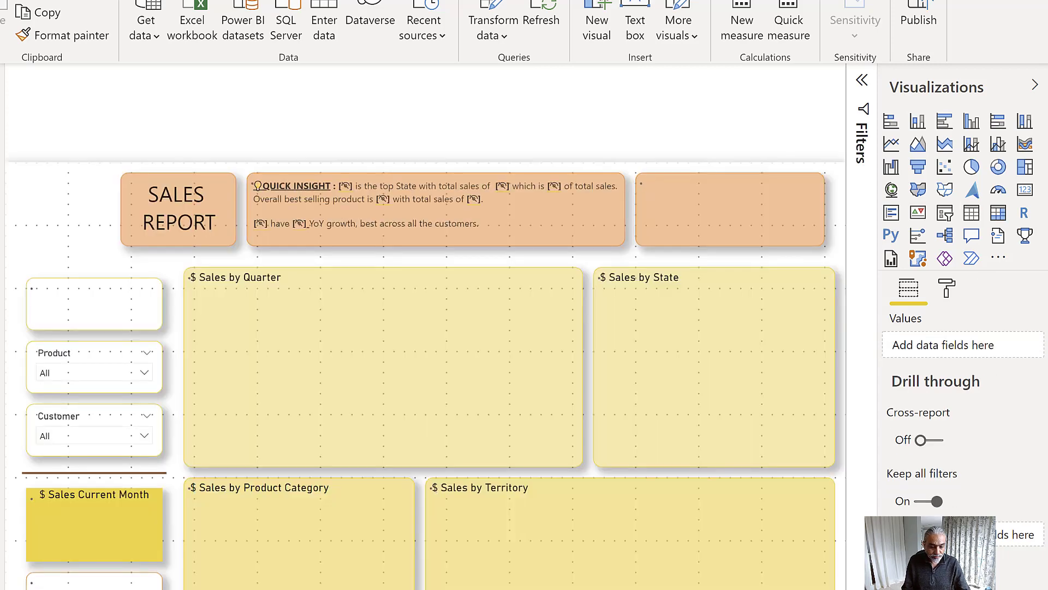
left_click(96, 289)
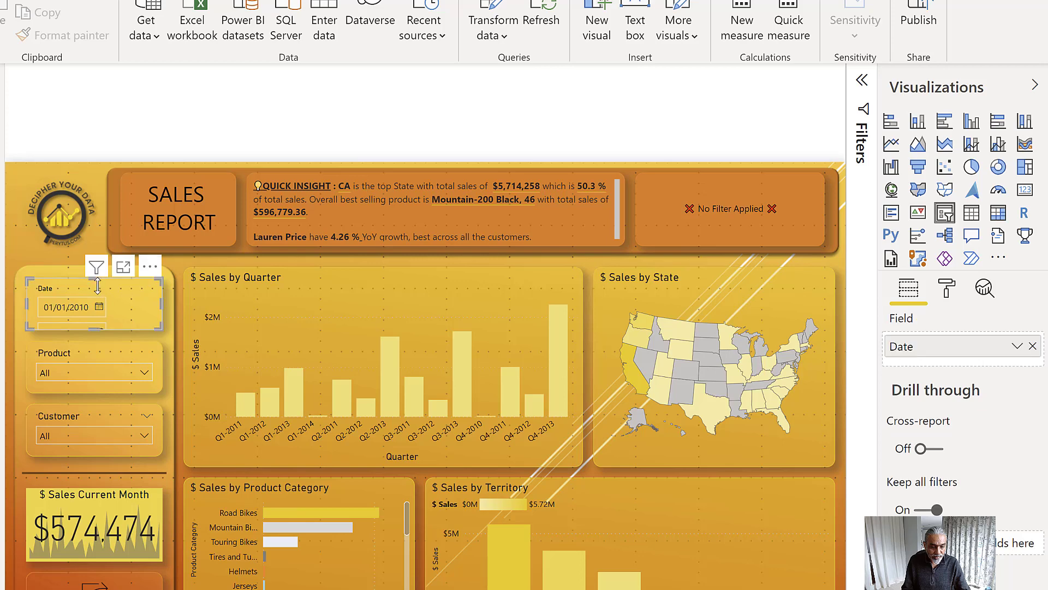
left_click(81, 423, "ctrl")
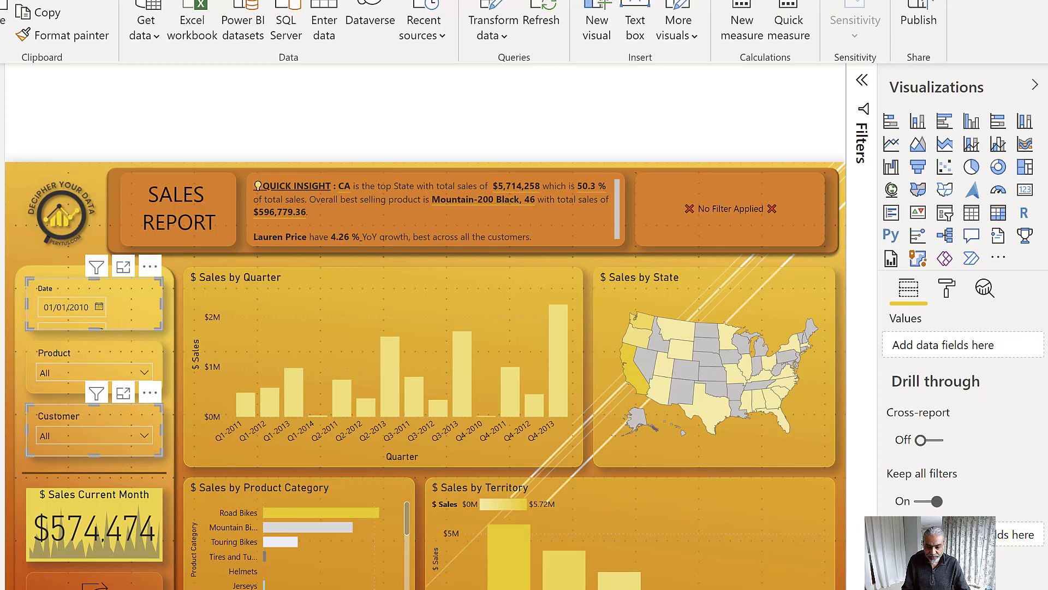
key("Delete")
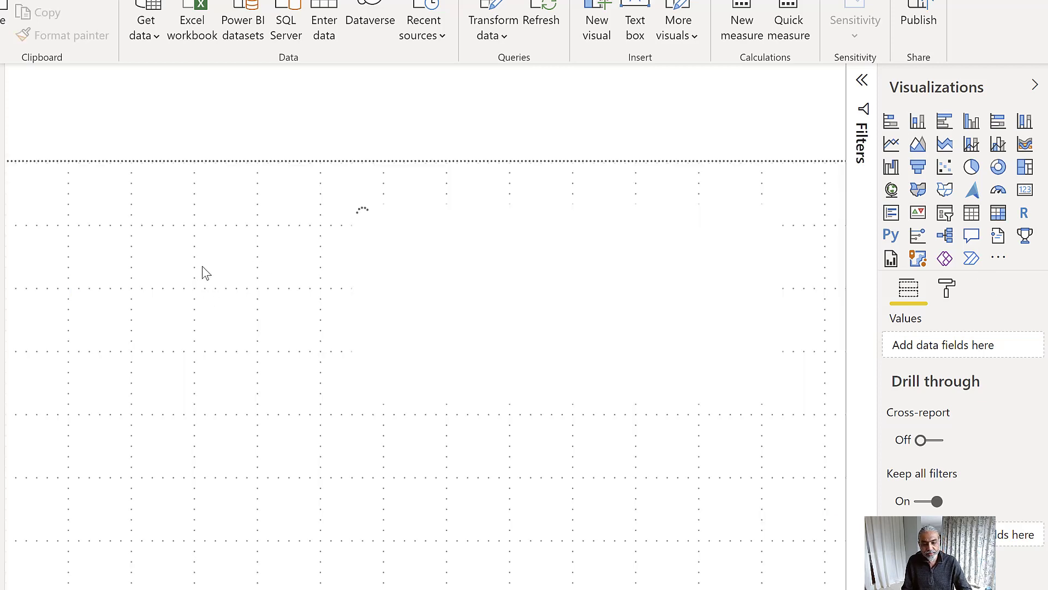
key("ctrl+v")
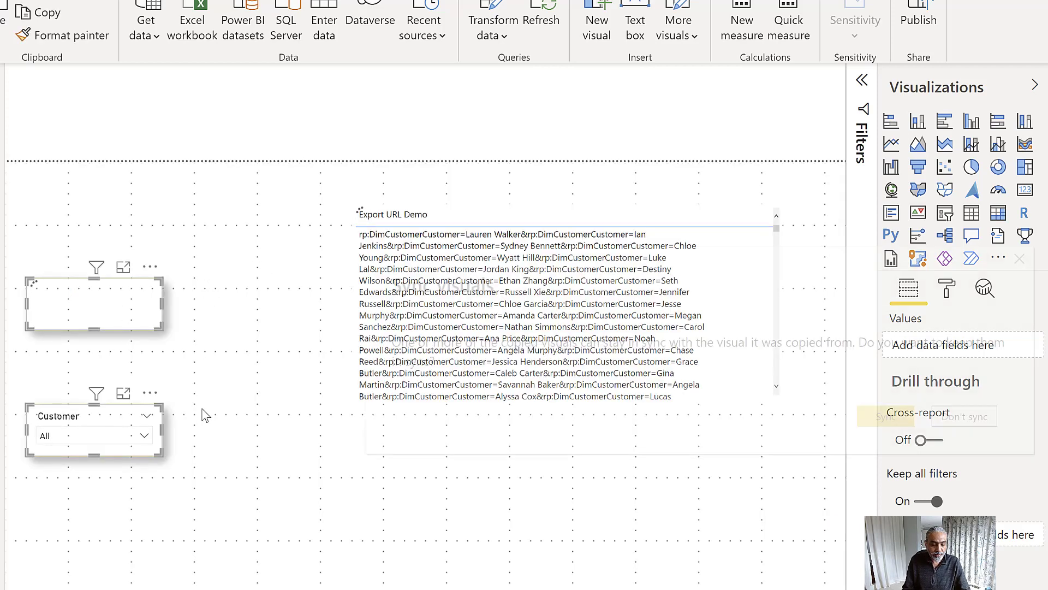
left_click(885, 418)
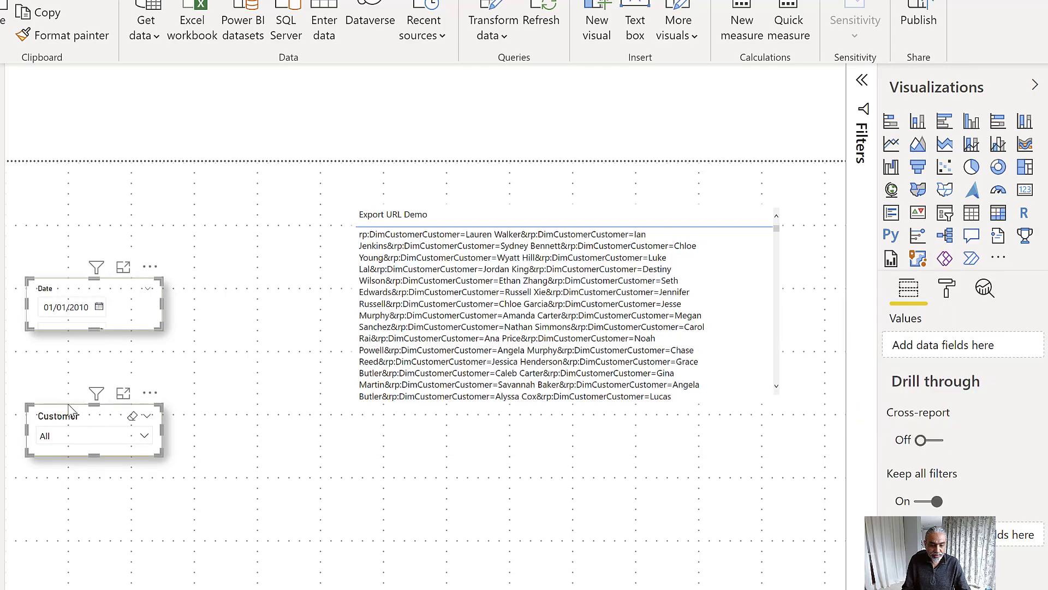
left_click_drag(74, 423, 235, 362)
left_click(231, 458)
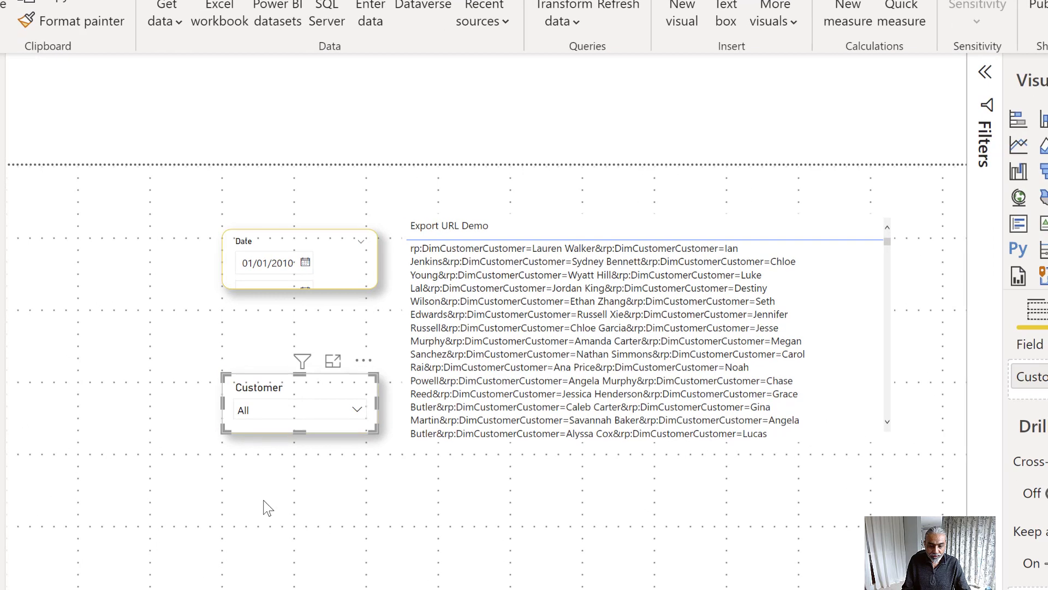
Select the first two customers in the demo page's Customer slicer
left_click(284, 414)
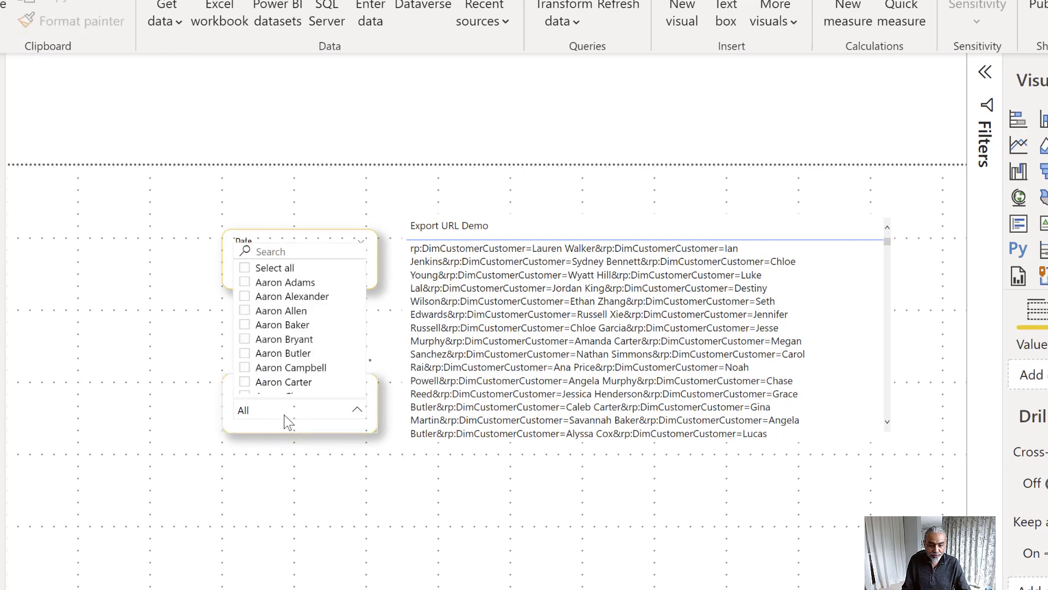
left_click(264, 284)
left_click(262, 296)
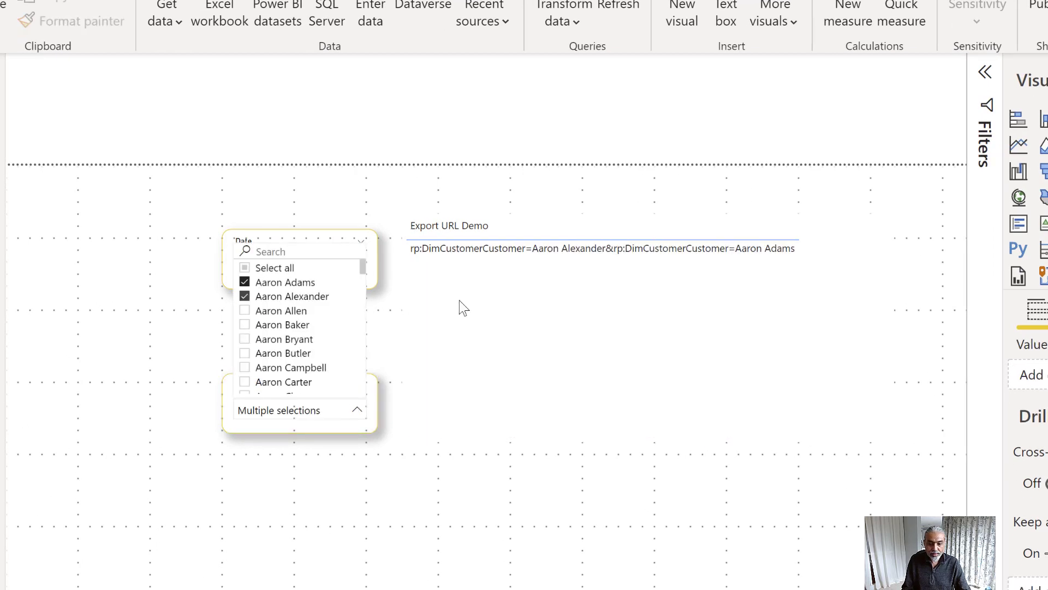
Enlarge the text of the Export URL Demo table and widen the visual
left_click(791, 227)
left_click(853, 227)
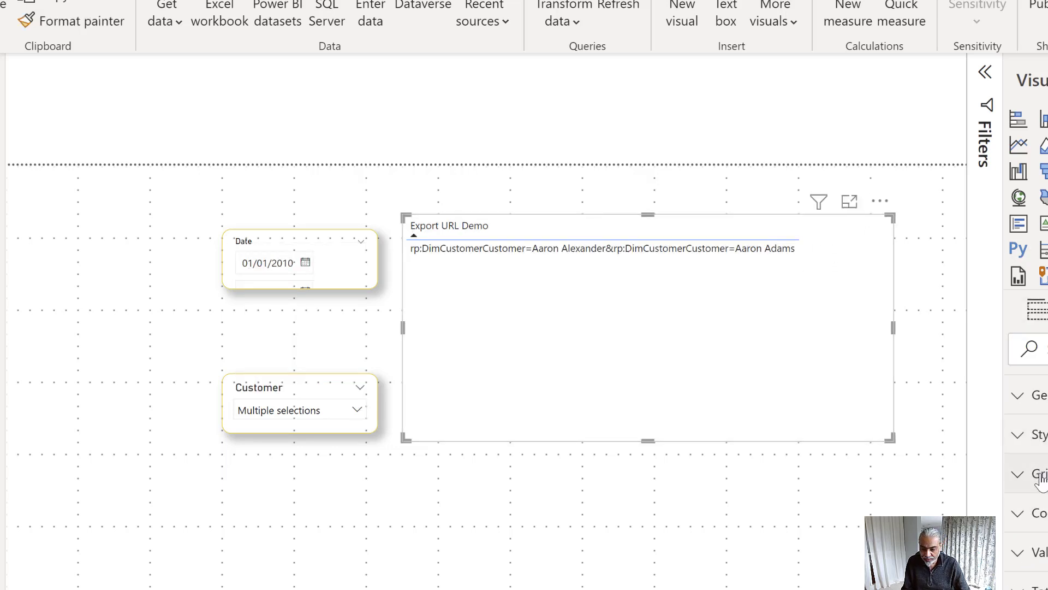
scroll(1032, 469, "down", 3)
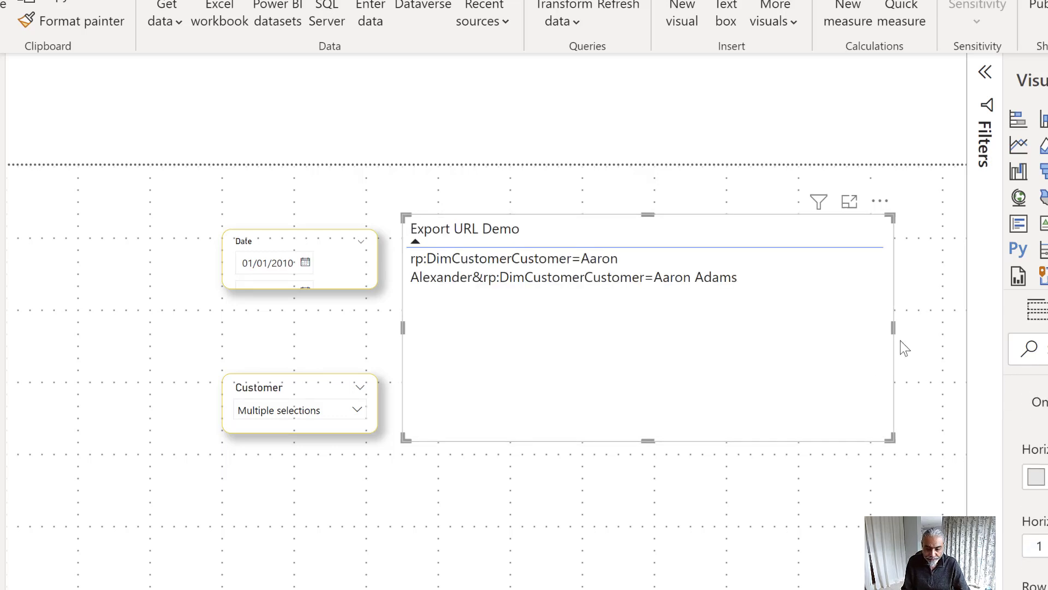
left_click_drag(893, 328, 930, 326)
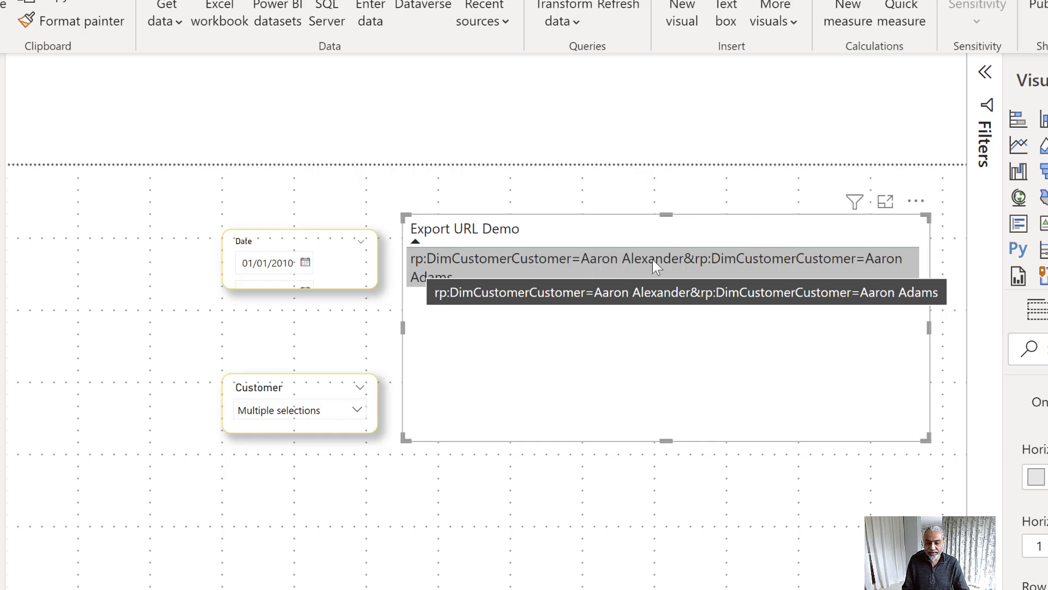
Add the third and fourth listed customers to the Customer slicer selection
left_click(280, 419)
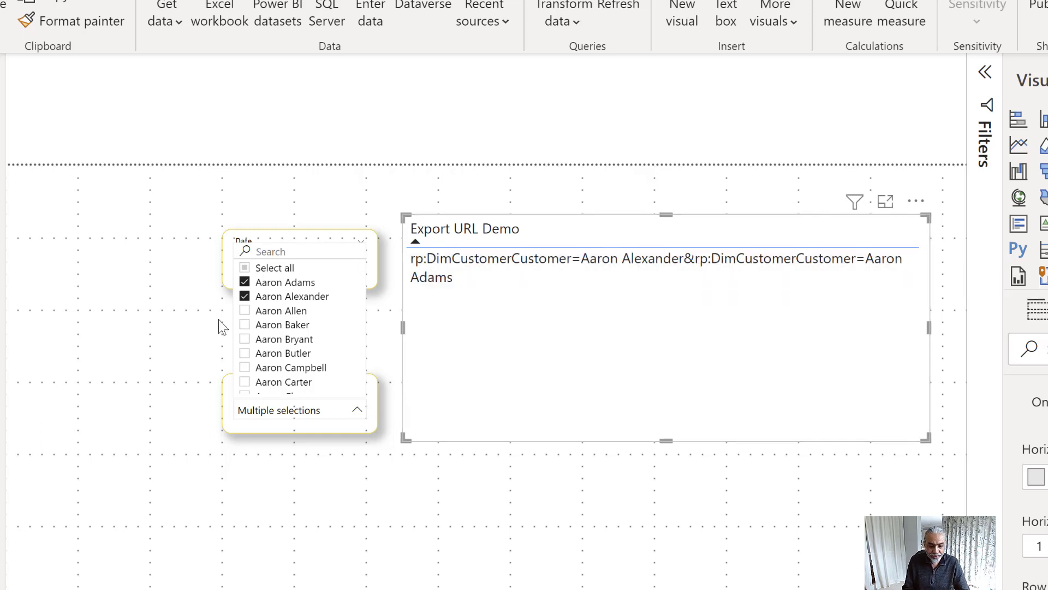
left_click(264, 316)
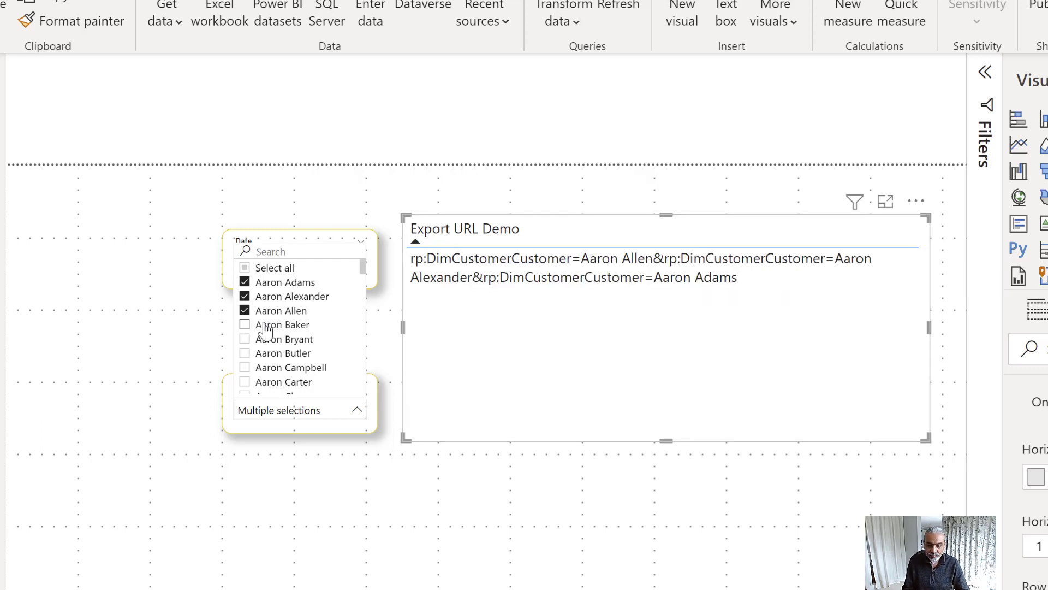
left_click(266, 327)
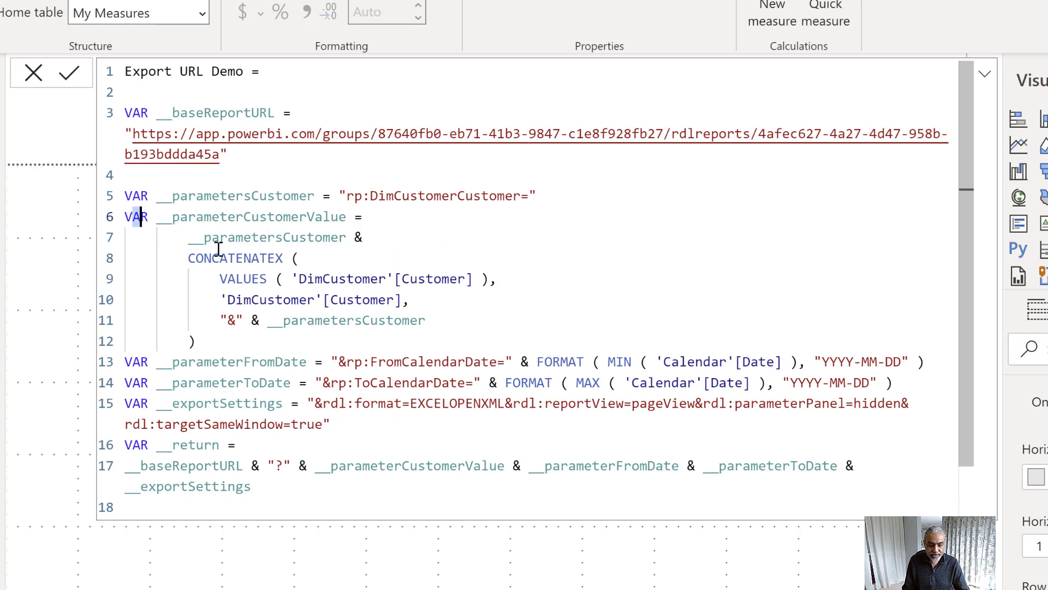
Review the customer and from-date expressions, and make the Export URL Demo measure return __parameterFromDate
left_click_drag(127, 217, 436, 336)
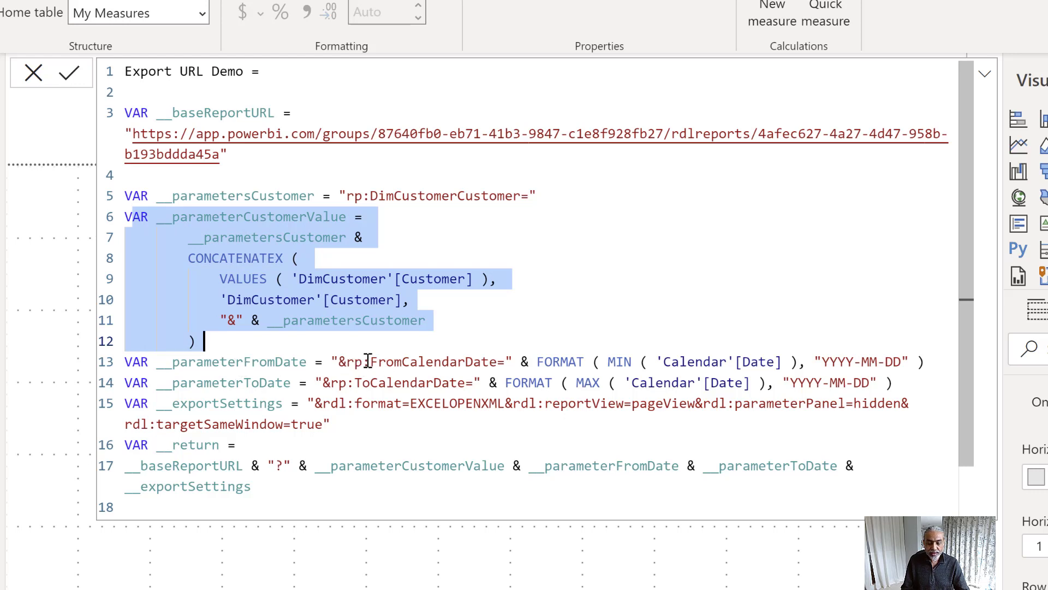
left_click_drag(368, 362, 854, 363)
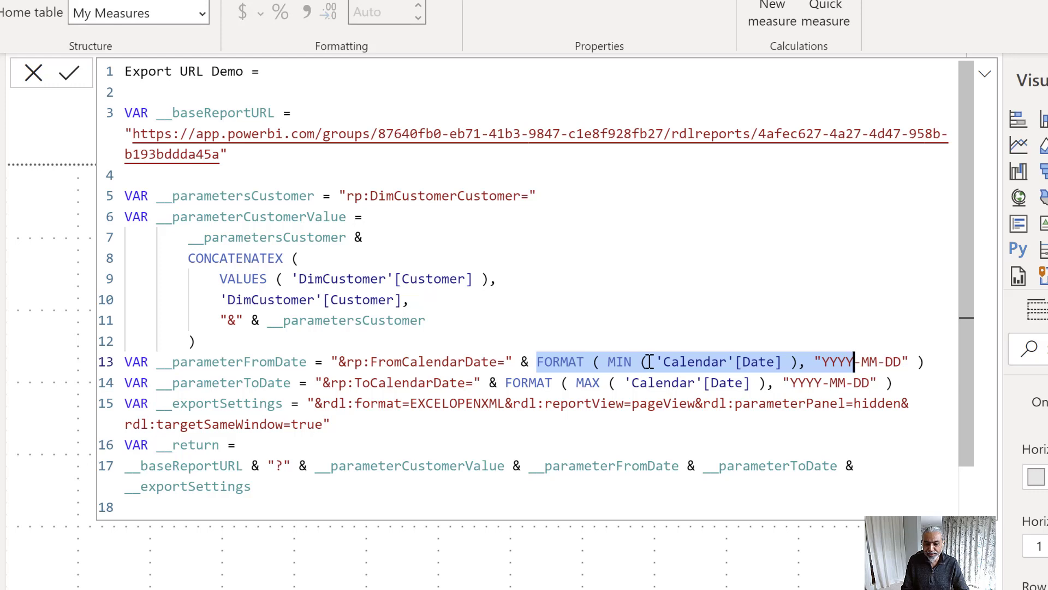
left_click(309, 396)
double_click(231, 360)
key("ctrl+c")
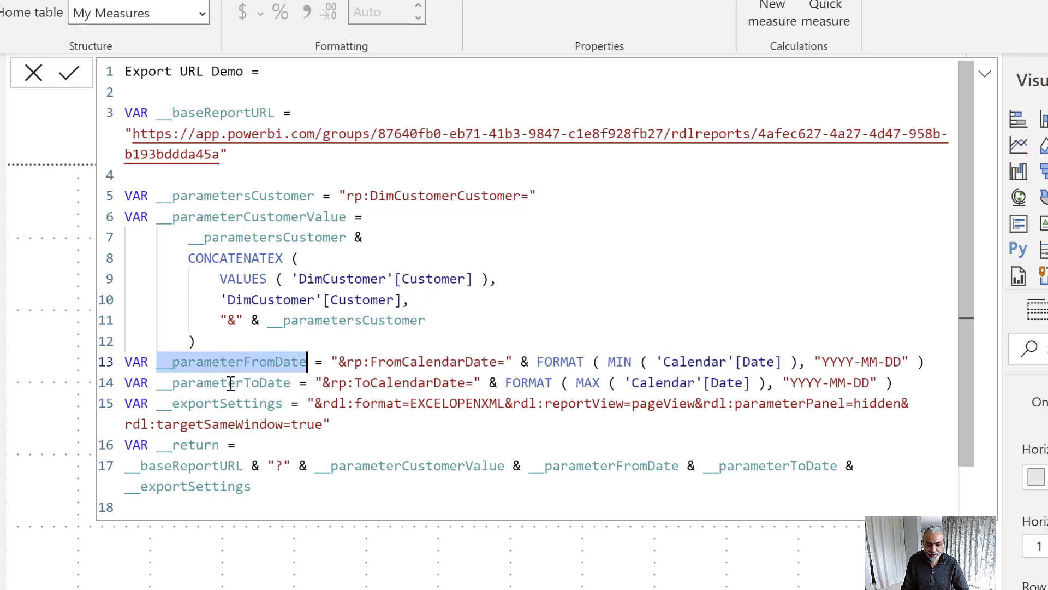
scroll(315, 433, "down", 1)
double_click(195, 504)
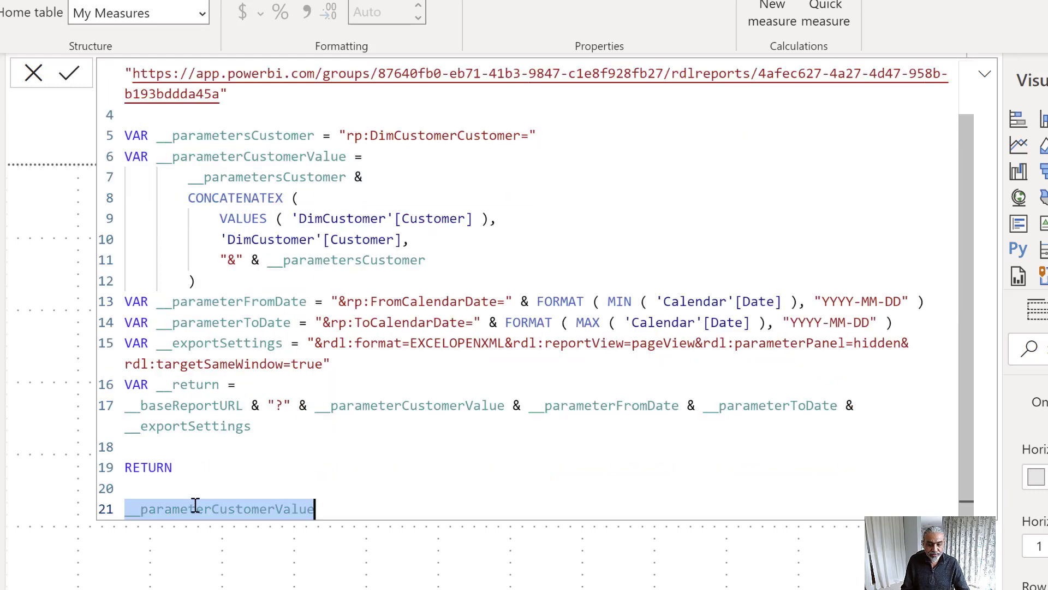
key("ctrl+v")
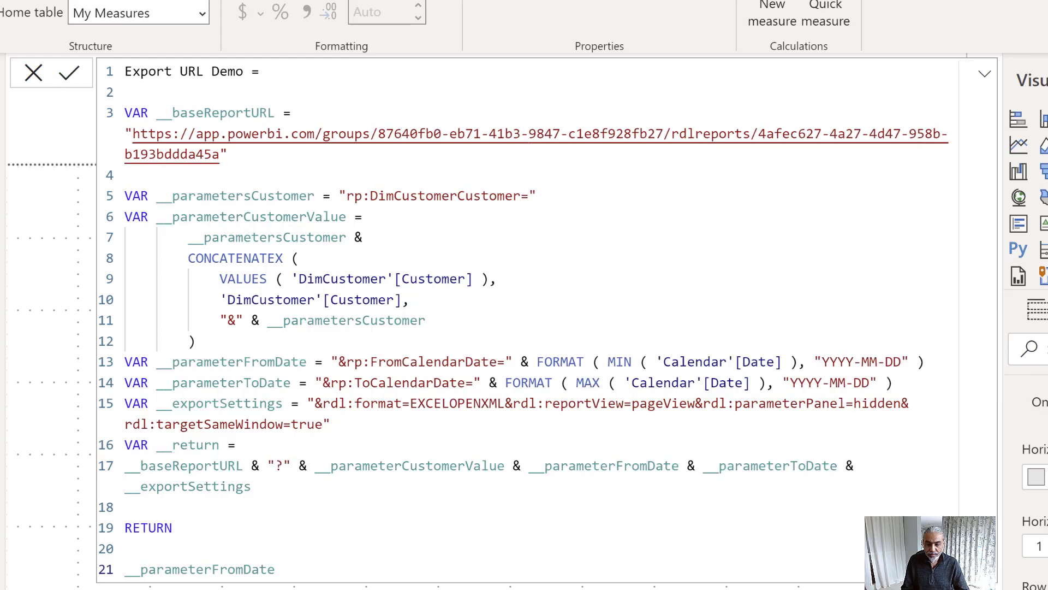
key("Return")
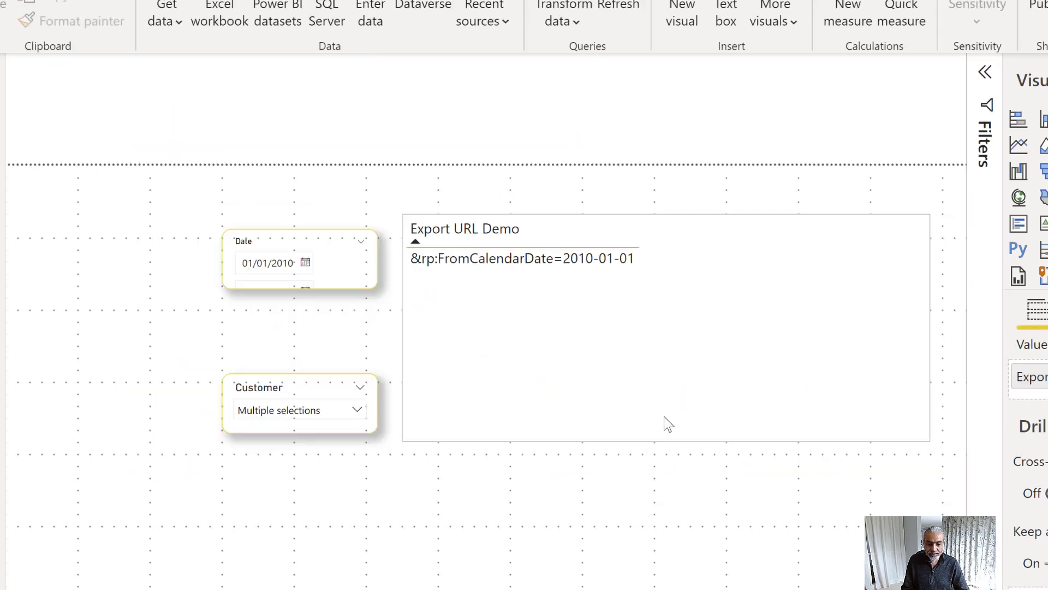
Move the Export URL Demo table lower on the page and make the Date slicer tall enough for both date fields
left_click(667, 532)
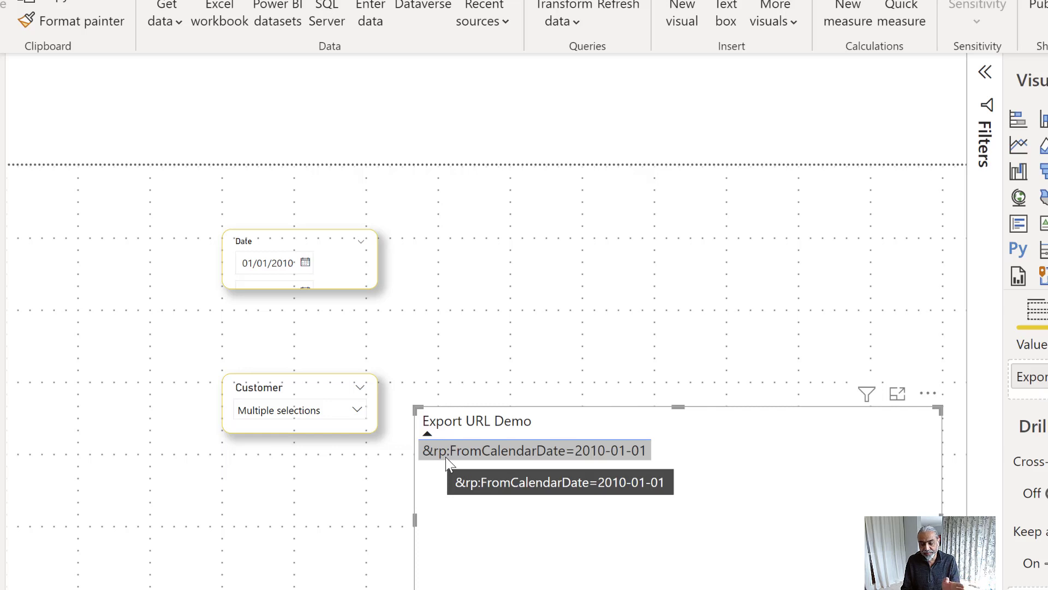
left_click_drag(485, 510, 477, 510)
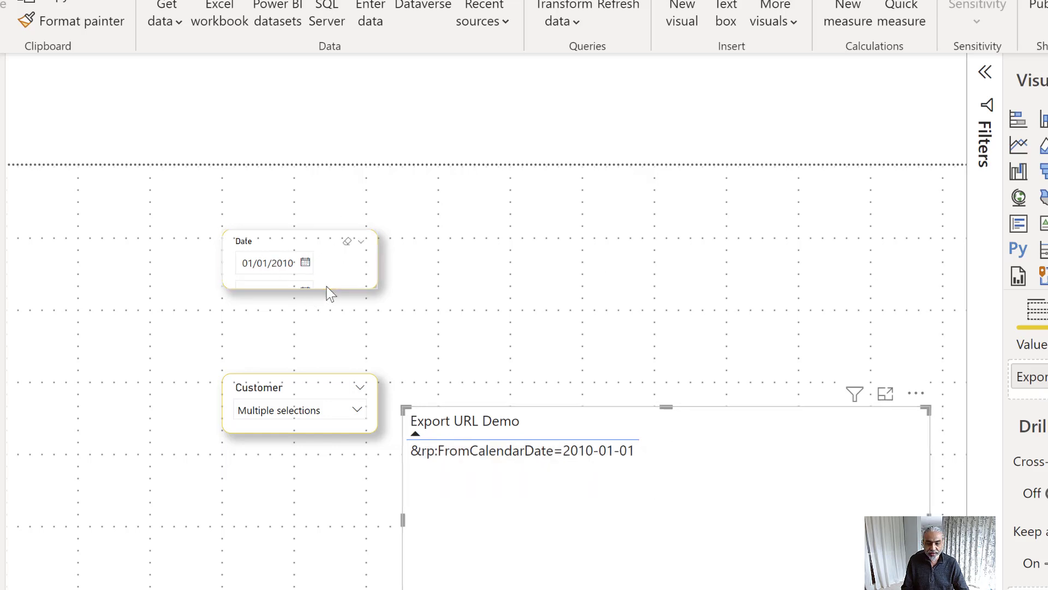
left_click(302, 286)
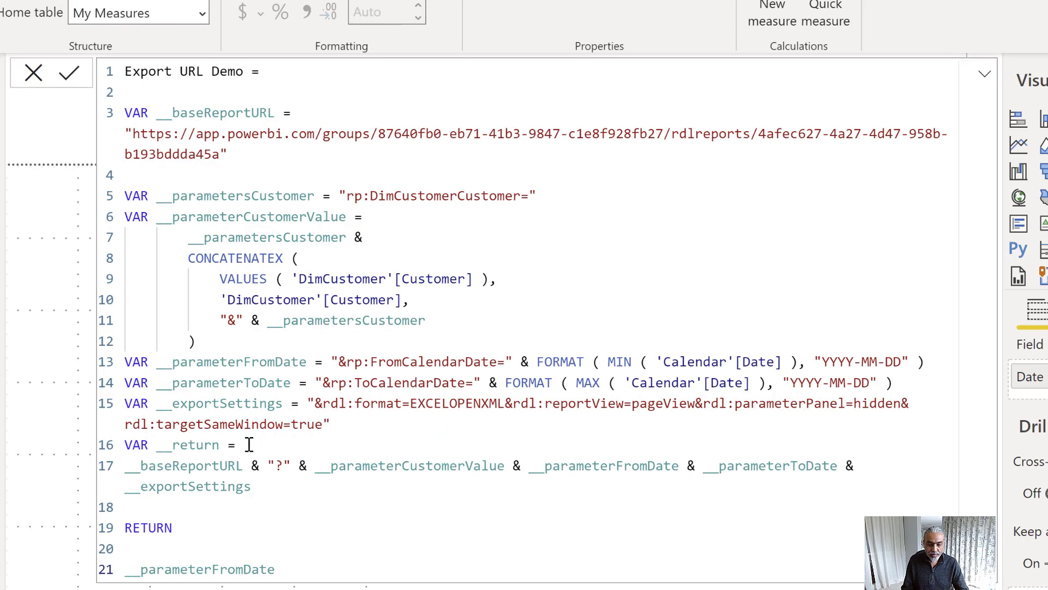
Make the Export URL Demo measure return the __parameterToDate variable
double_click(213, 382)
key("ctrl+c")
double_click(206, 569)
key("ctrl+v")
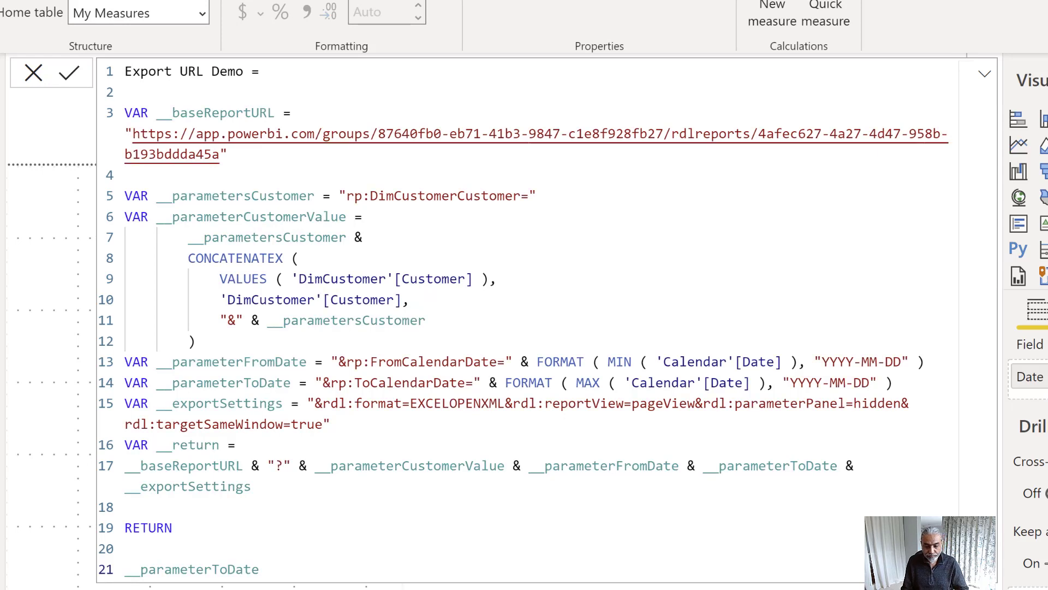
key("Return")
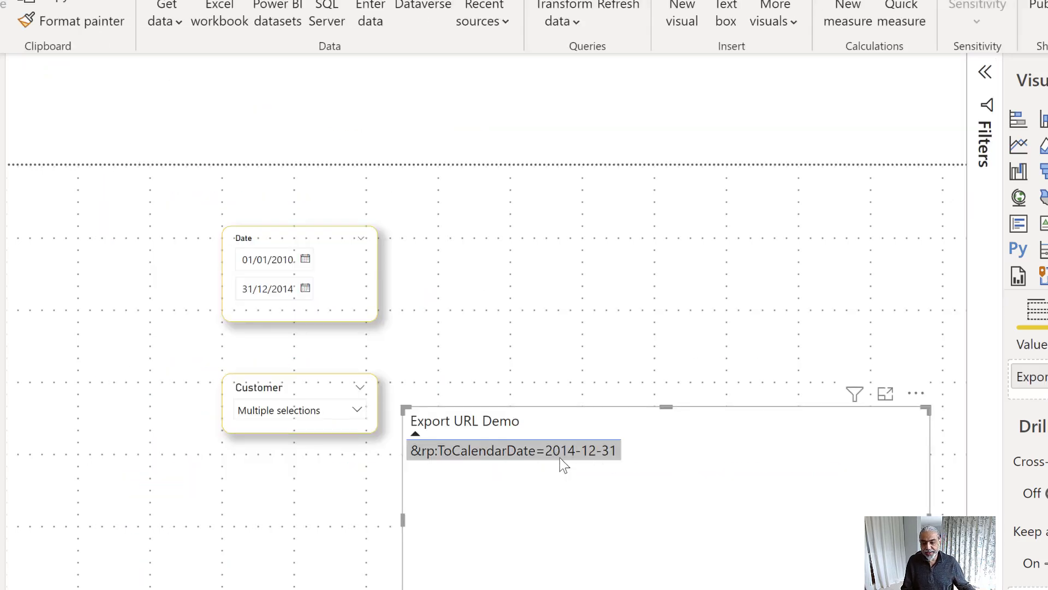
Make the Export URL Demo measure return the __exportSettings variable
mouse_move(606, 461)
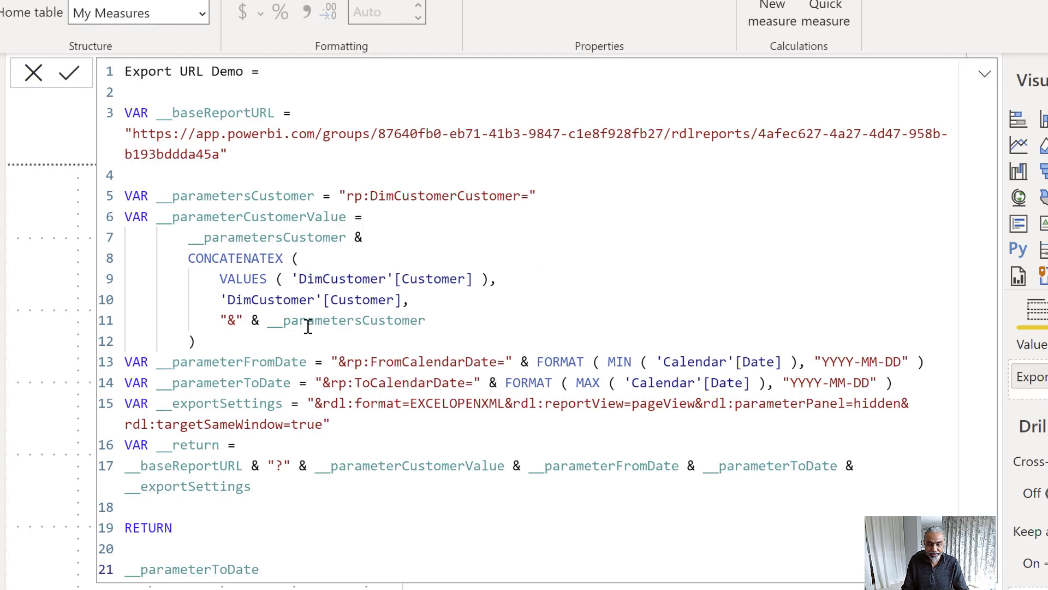
double_click(200, 403)
double_click(218, 568)
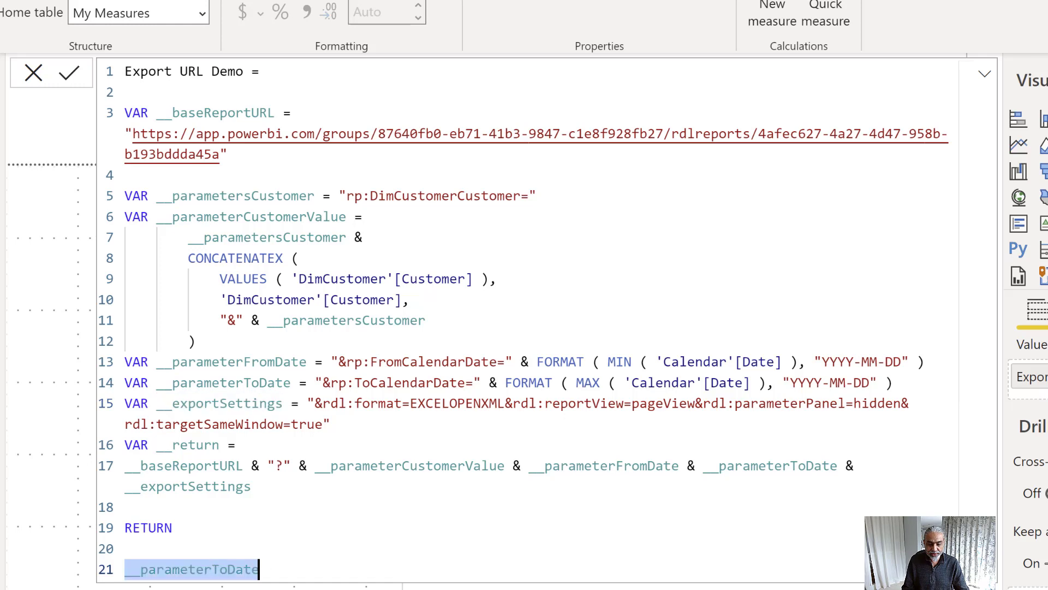
key("ctrl+v")
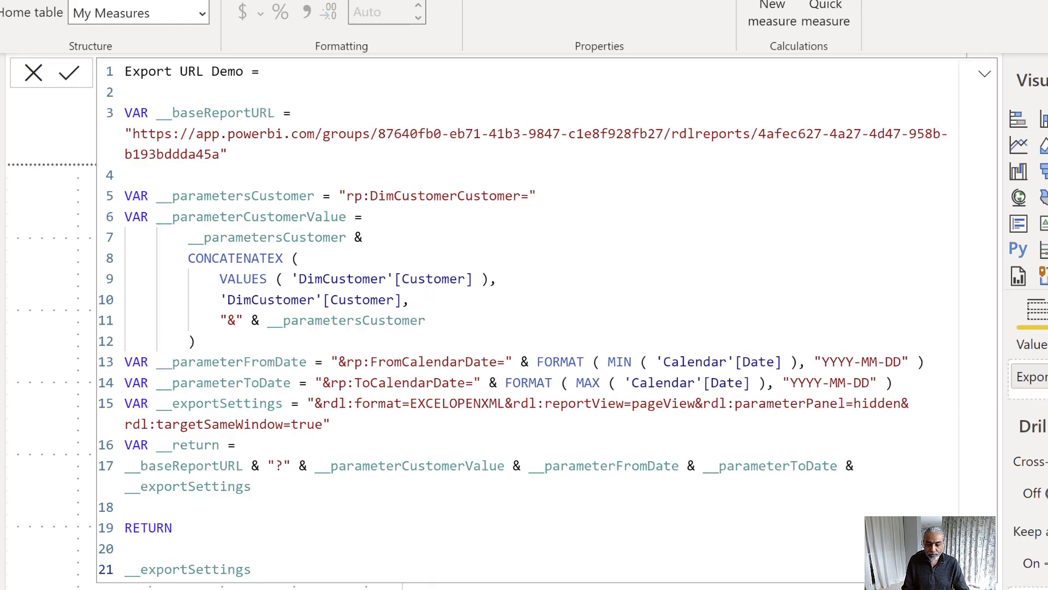
key("Return")
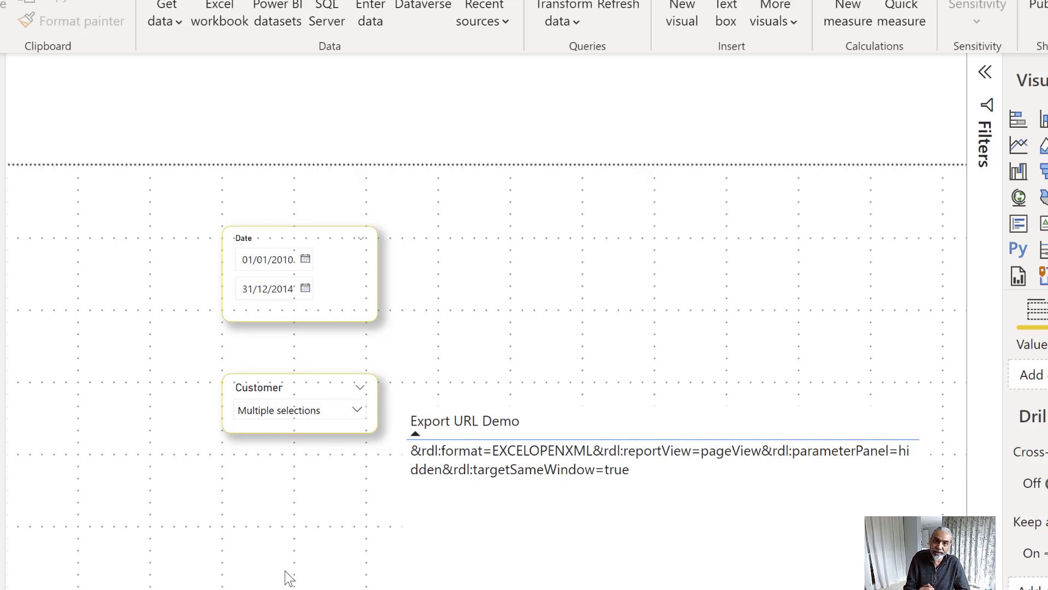
Review the parts joined in __return: base report URL, customer value, from-date and to-date parameters, and export settings
left_click(481, 468)
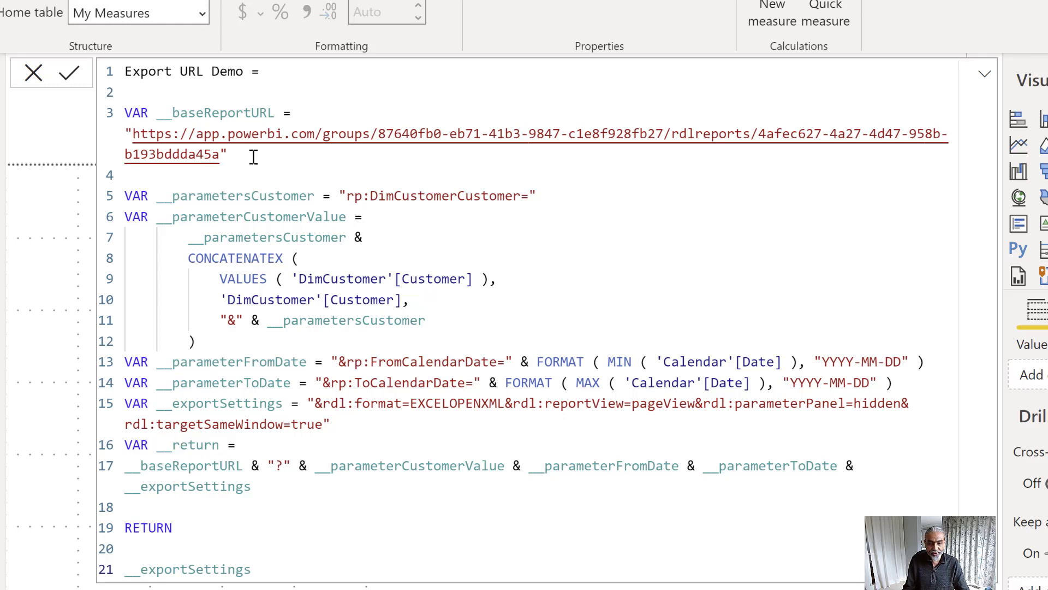
left_click_drag(254, 157, 152, 112)
left_click(243, 467)
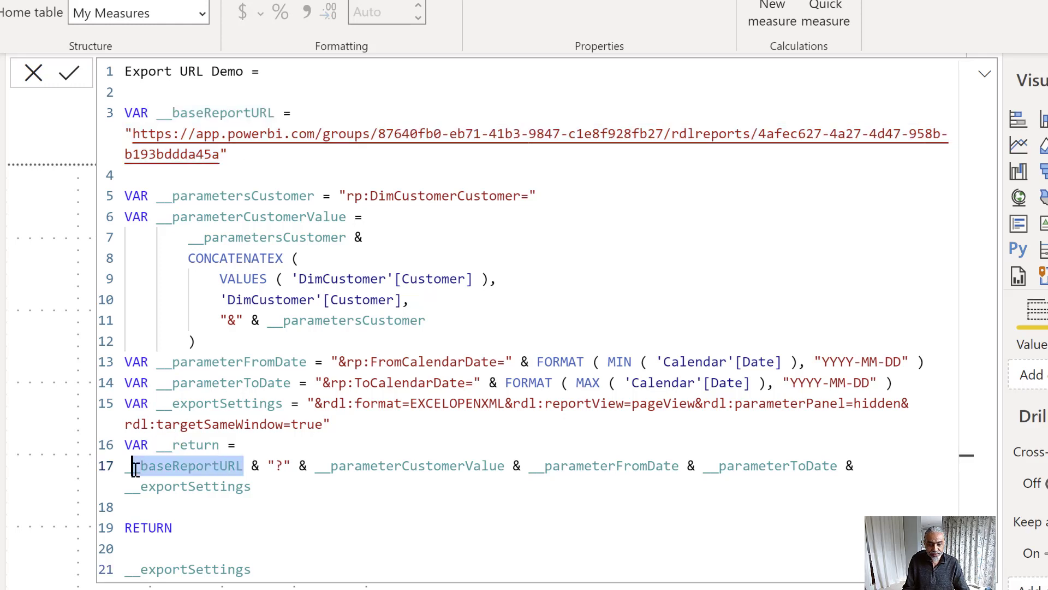
left_click_drag(276, 467, 505, 466)
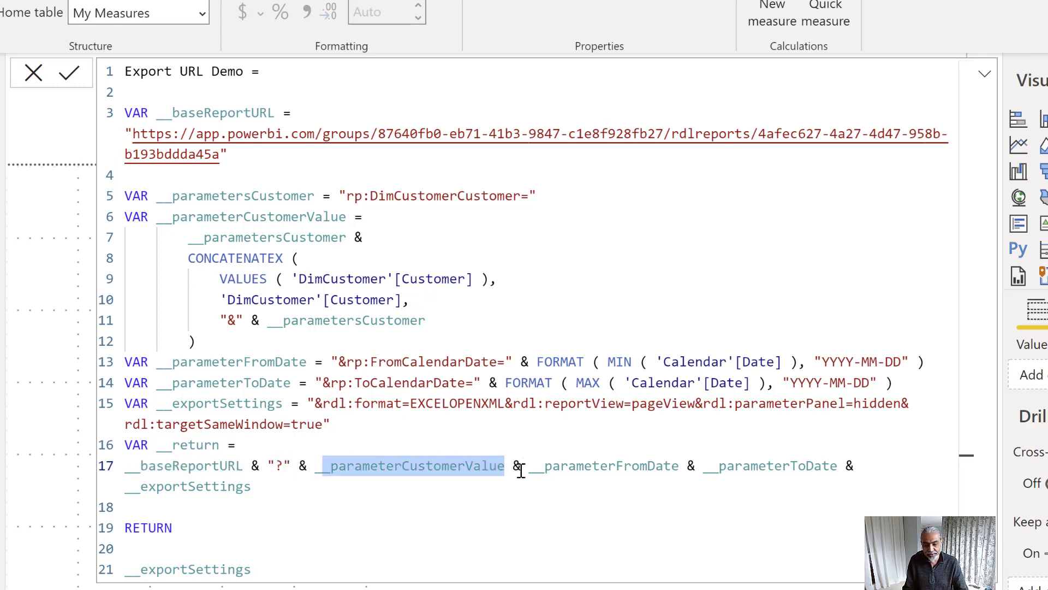
left_click_drag(339, 362, 520, 362)
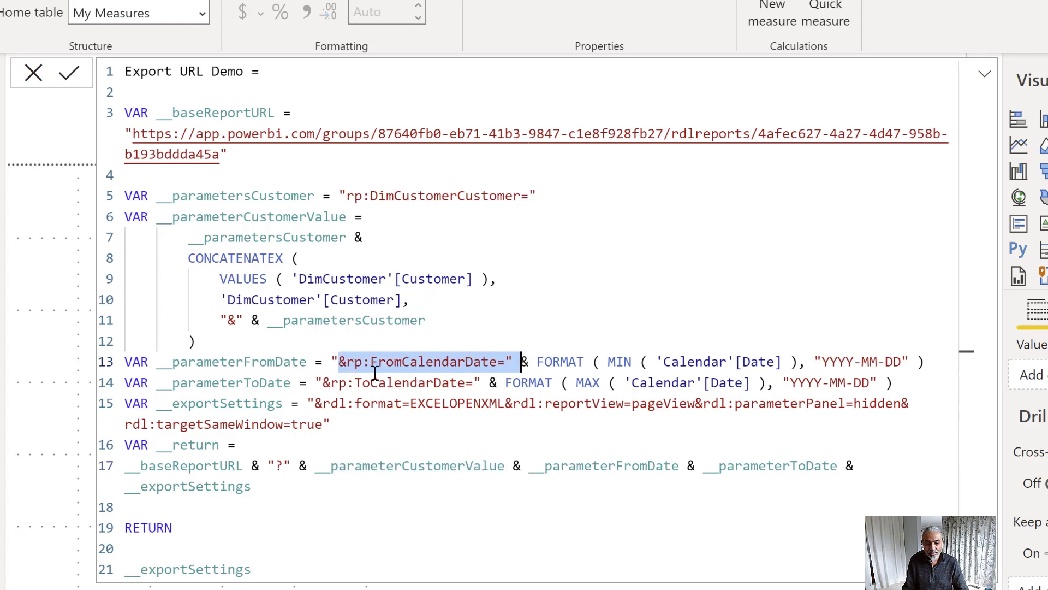
left_click_drag(323, 383, 450, 383)
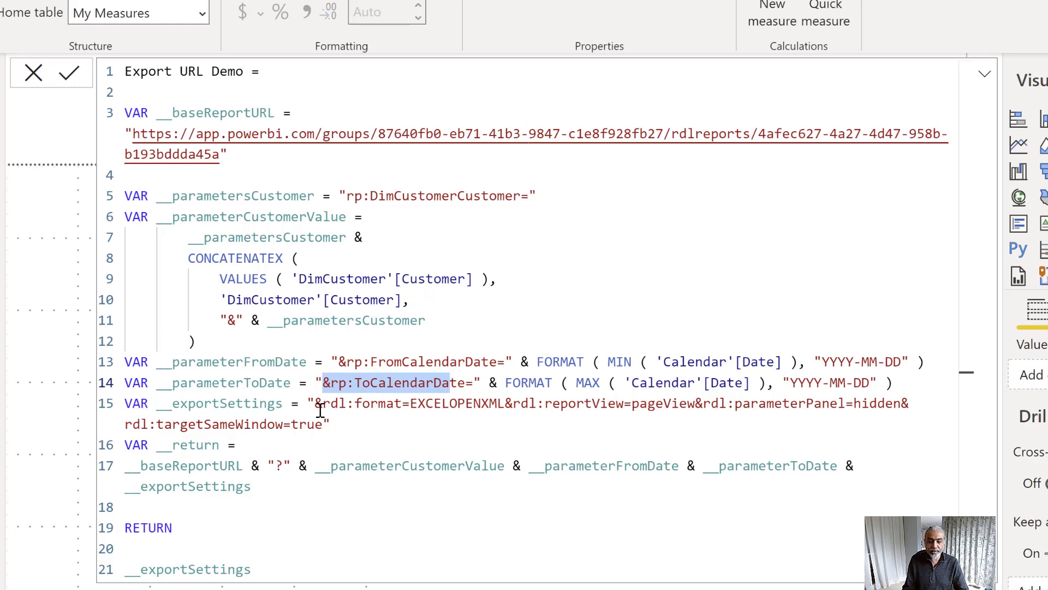
left_click_drag(316, 404, 331, 424)
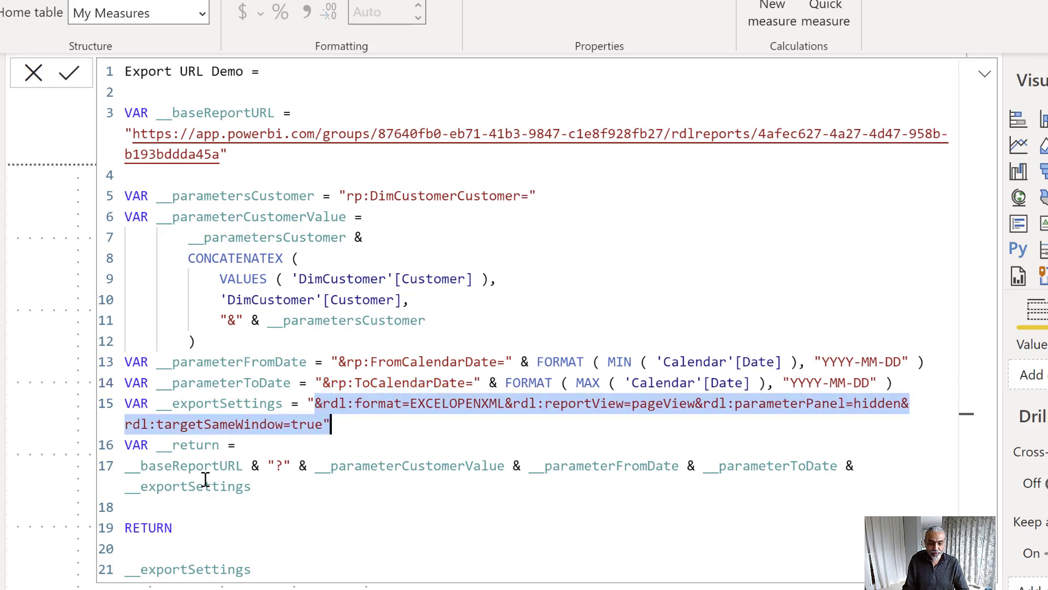
Make the Export URL Demo measure return the __return variable
double_click(190, 445)
key("ctrl+c")
double_click(205, 569)
key("ctrl+v")
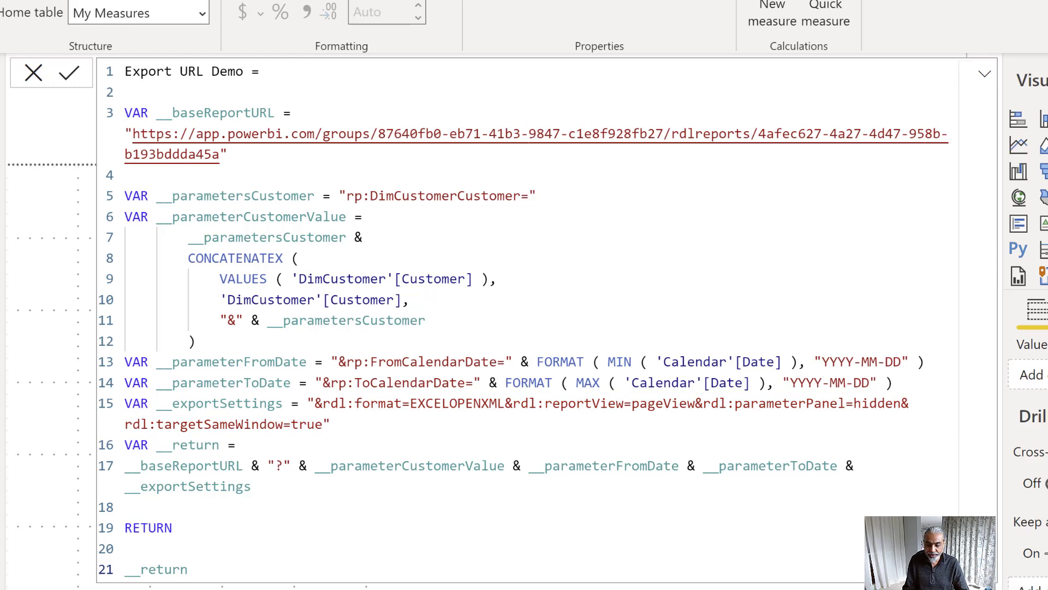
key("Return")
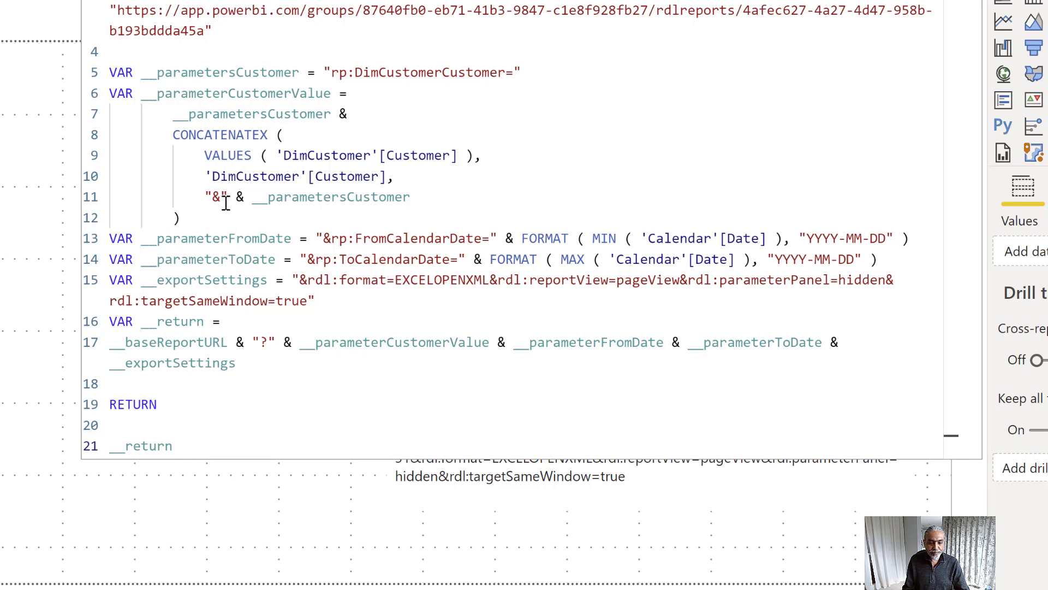
Examine the ampersand separators in the from-date, to-date and export settings strings and the CONCATENATEX customer expression
left_click(325, 238)
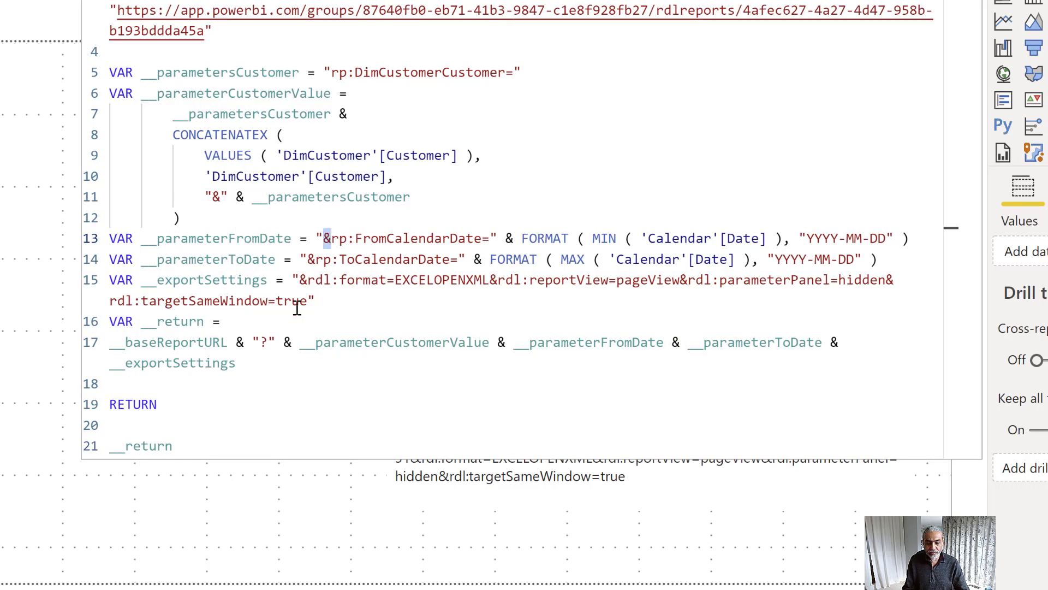
left_click(185, 135)
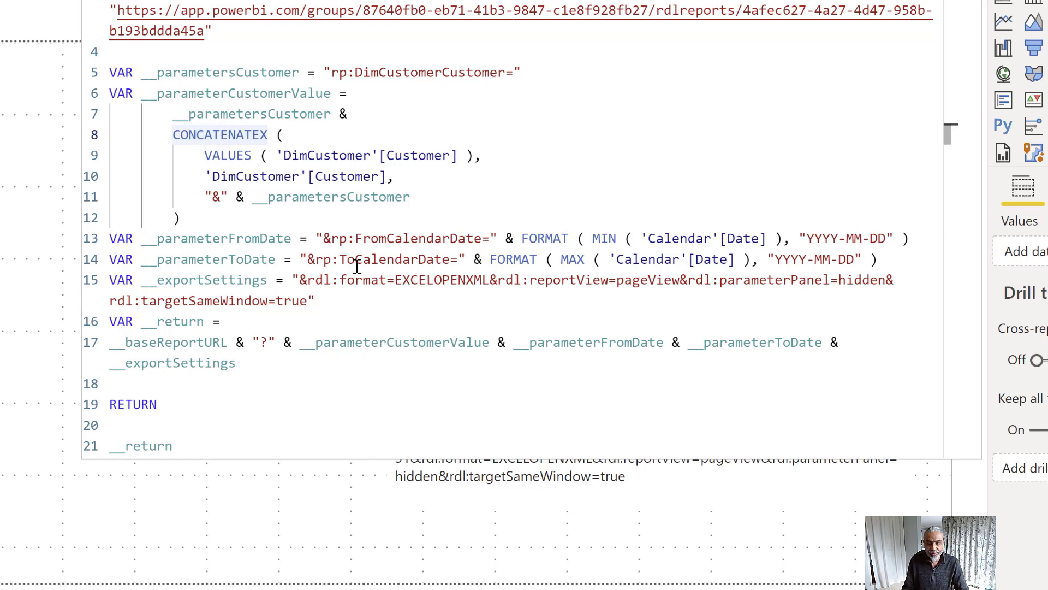
double_click(323, 239)
double_click(309, 260)
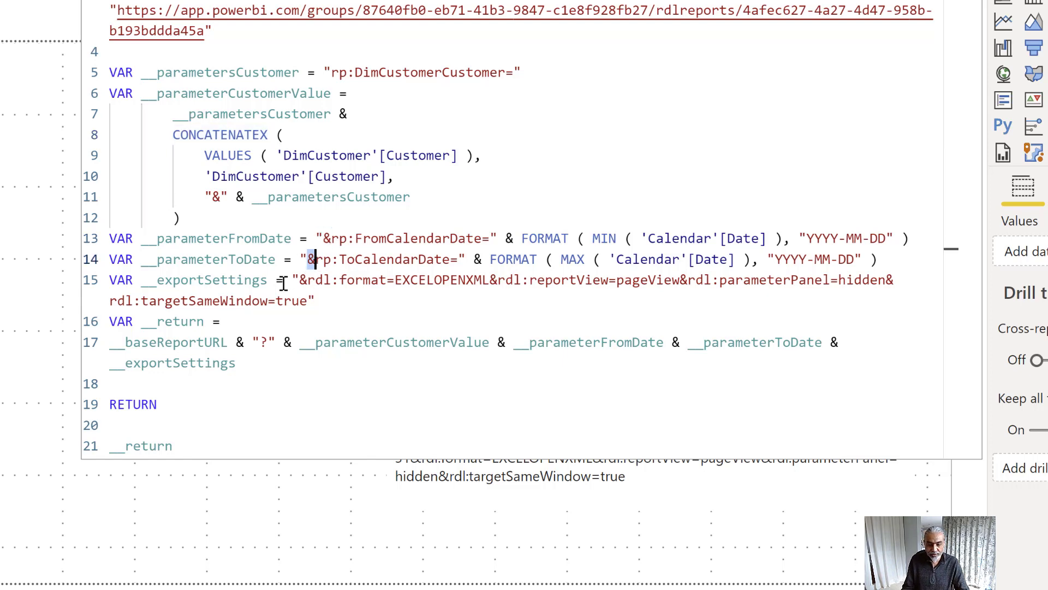
double_click(303, 280)
Leave the measure formula and select the export button on the Sales Report page
left_click(470, 502)
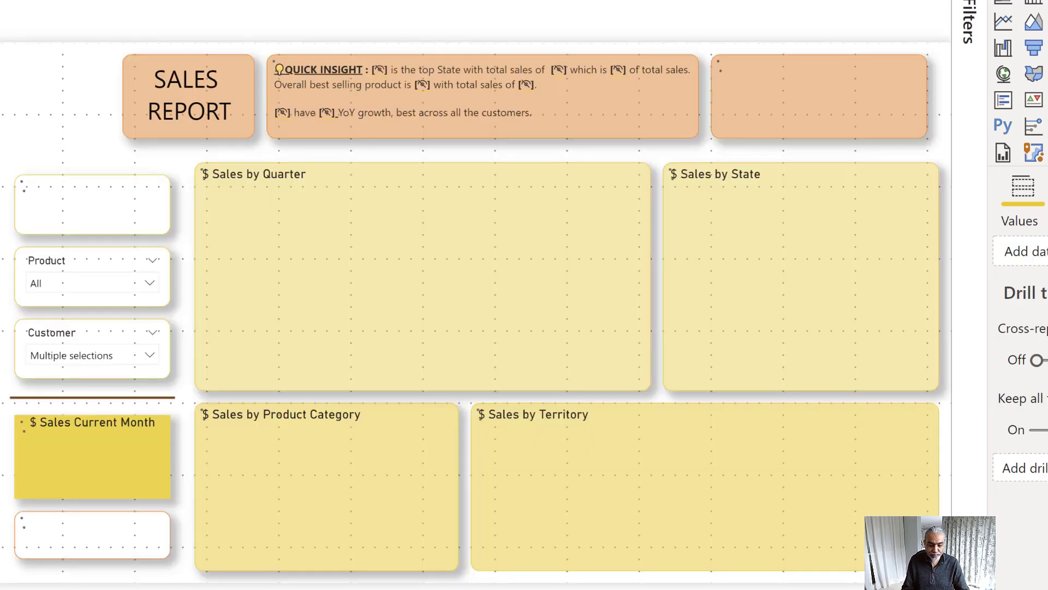
left_click(87, 523)
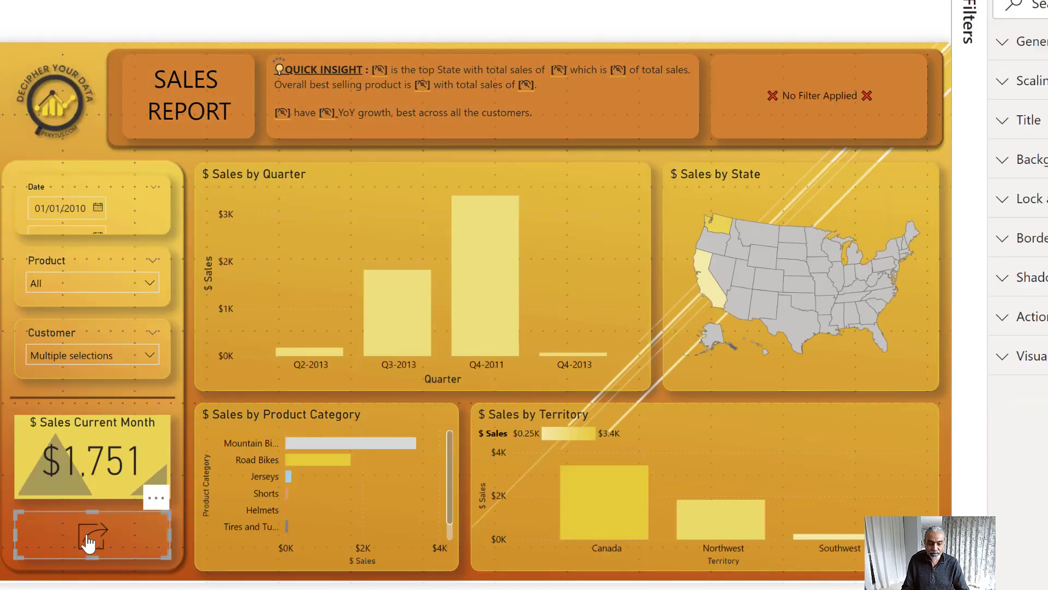